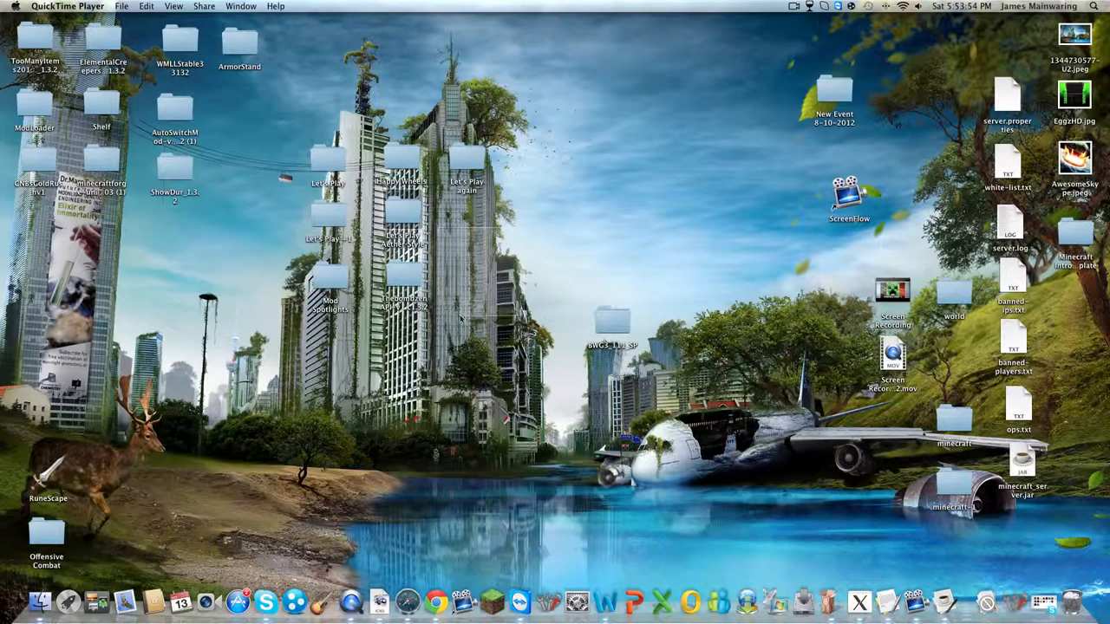
# - Select and deselect the BWG3_111_SP mod folder among the desktop folders
pyautogui.moveTo(520, 302); pyautogui.dragTo(672, 425)
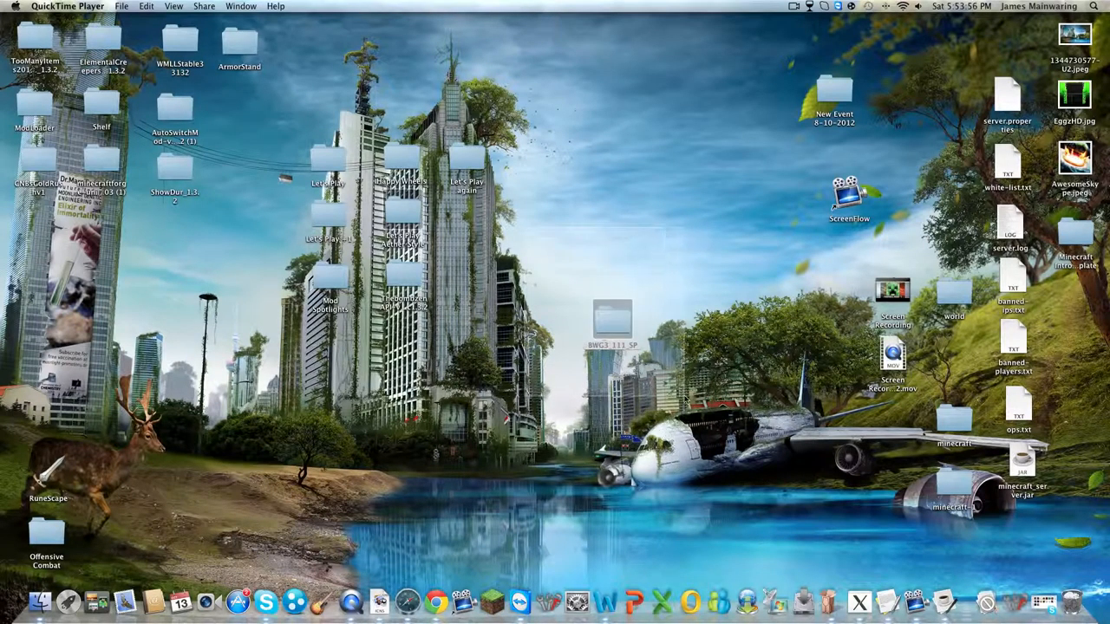
pyautogui.click(533, 382)
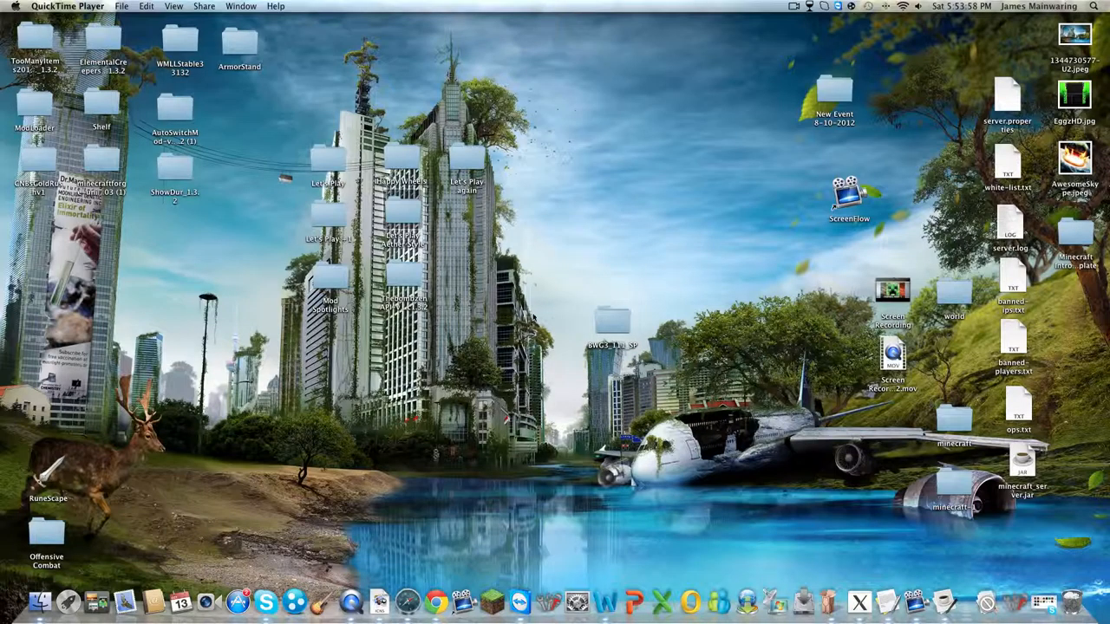
pyautogui.click(568, 320)
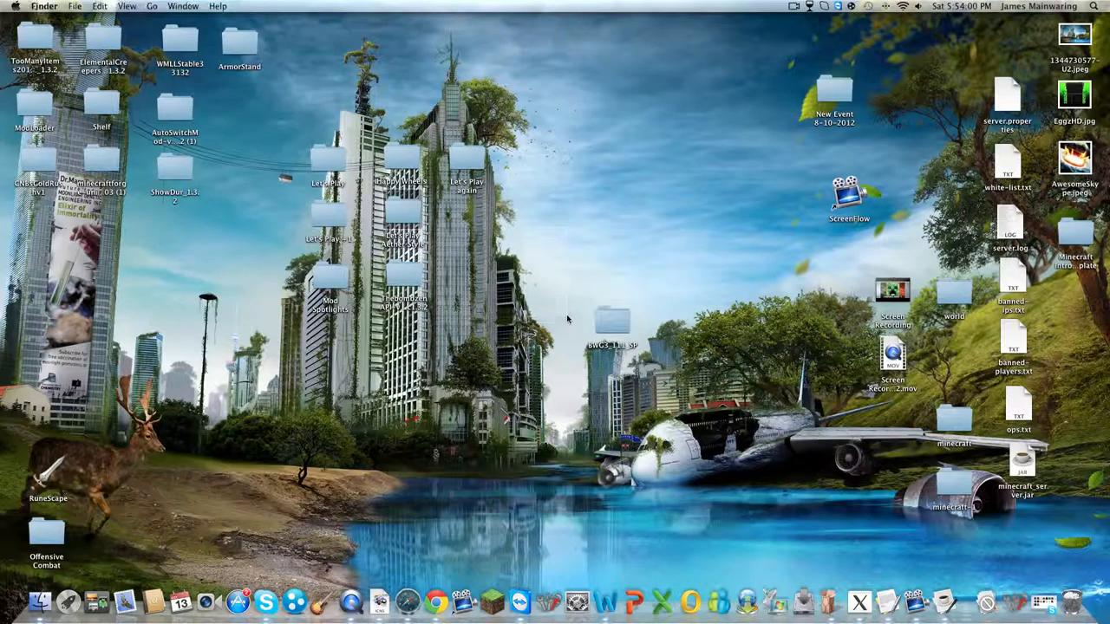
pyautogui.moveTo(294, 137)
pyautogui.mouseDown()
pyautogui.moveTo(480, 317)
pyautogui.moveTo(293, 138)
pyautogui.moveTo(486, 308)
pyautogui.moveTo(485, 232)
pyautogui.moveTo(254, 151)
pyautogui.mouseUp()
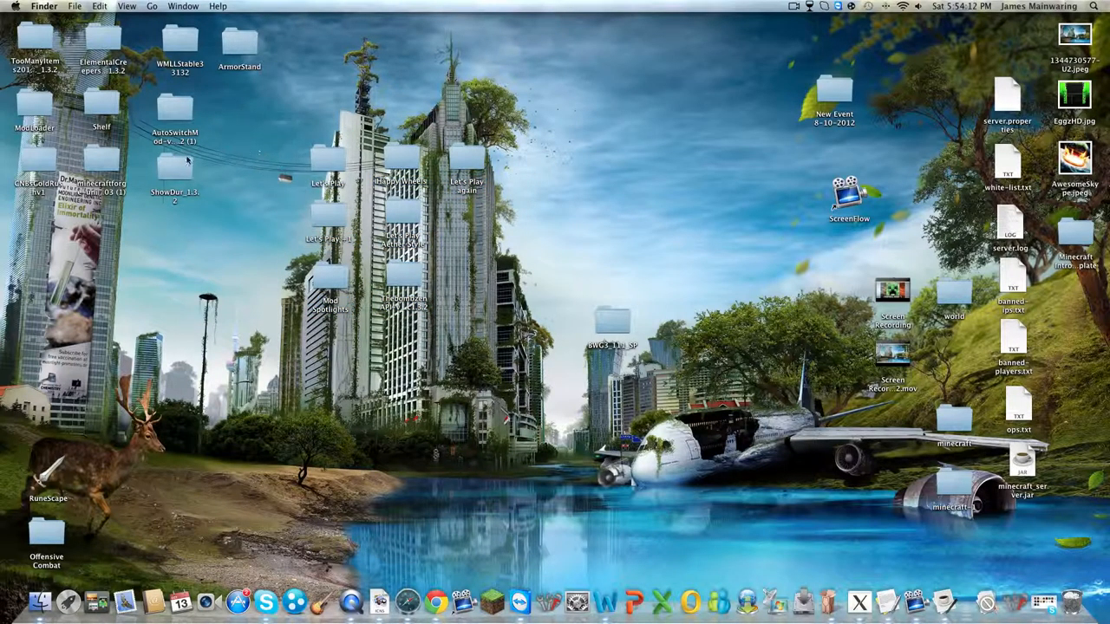
pyautogui.moveTo(750, 269); pyautogui.dragTo(479, 357)
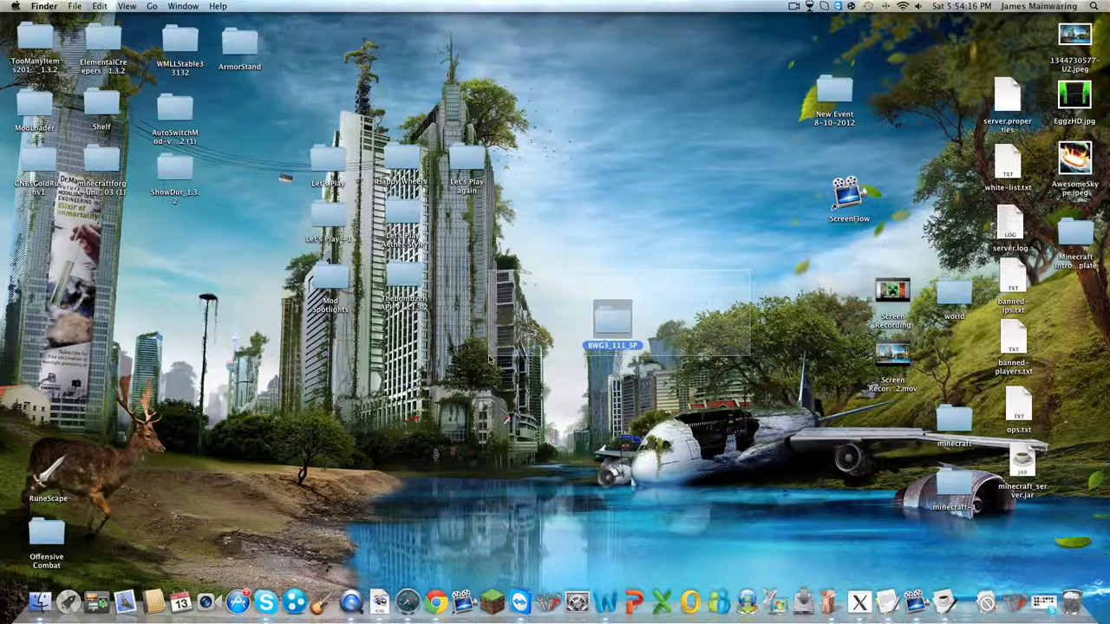
pyautogui.moveTo(479, 356)
pyautogui.mouseDown()
pyautogui.moveTo(547, 373)
pyautogui.moveTo(562, 363)
pyautogui.mouseUp()
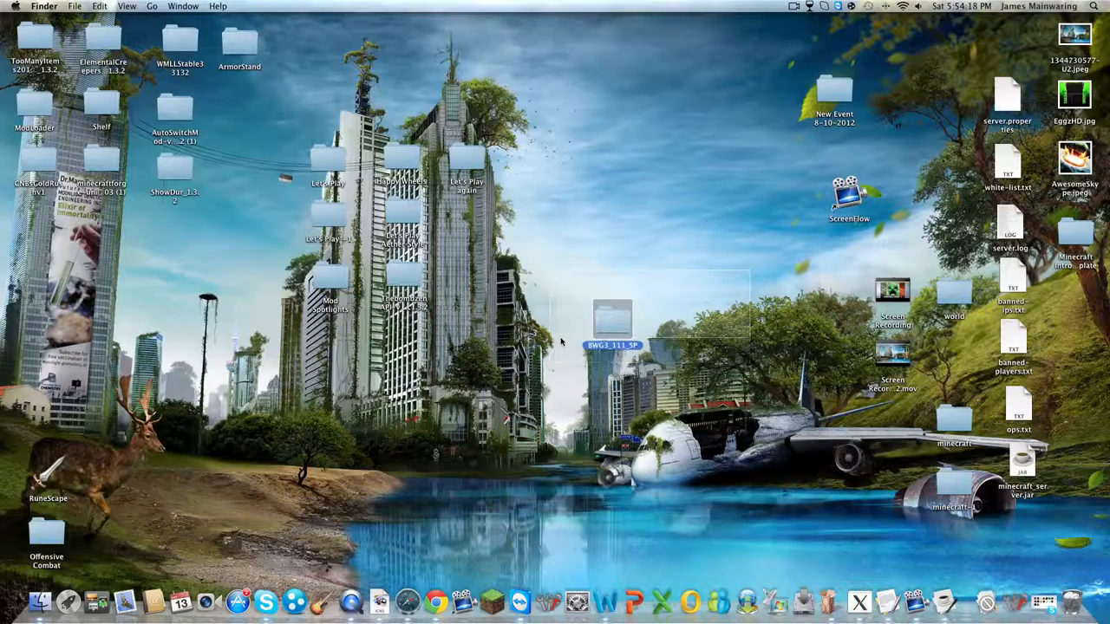
pyautogui.moveTo(562, 362); pyautogui.dragTo(751, 286)
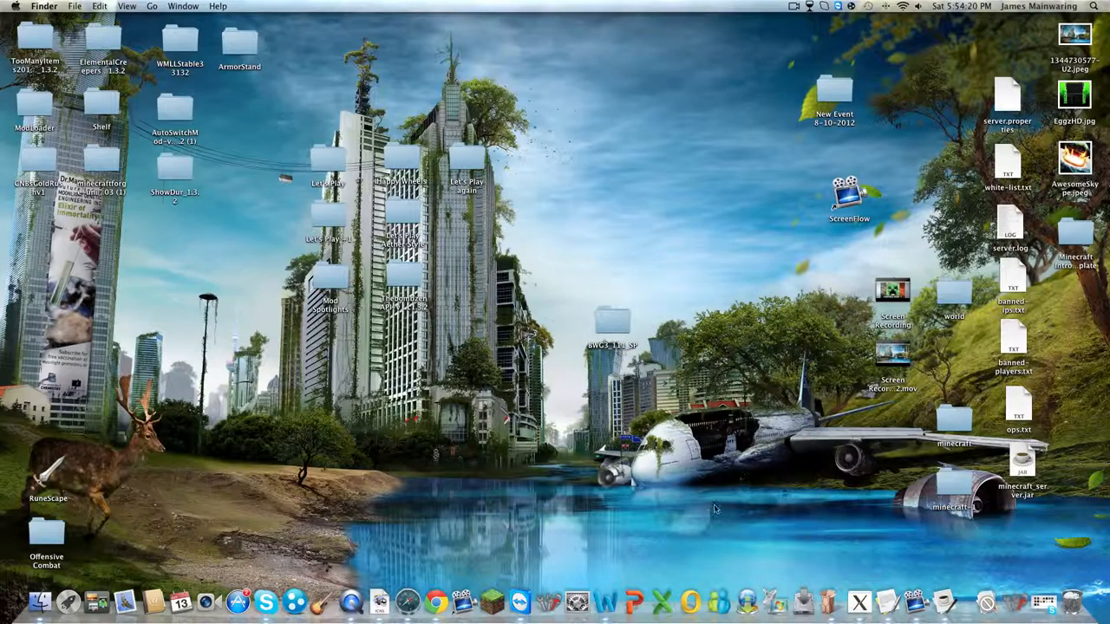
# - Check the minecraft_server.jar file and the BWG3_111_SP folder on the desktop
pyautogui.click(1023, 463)
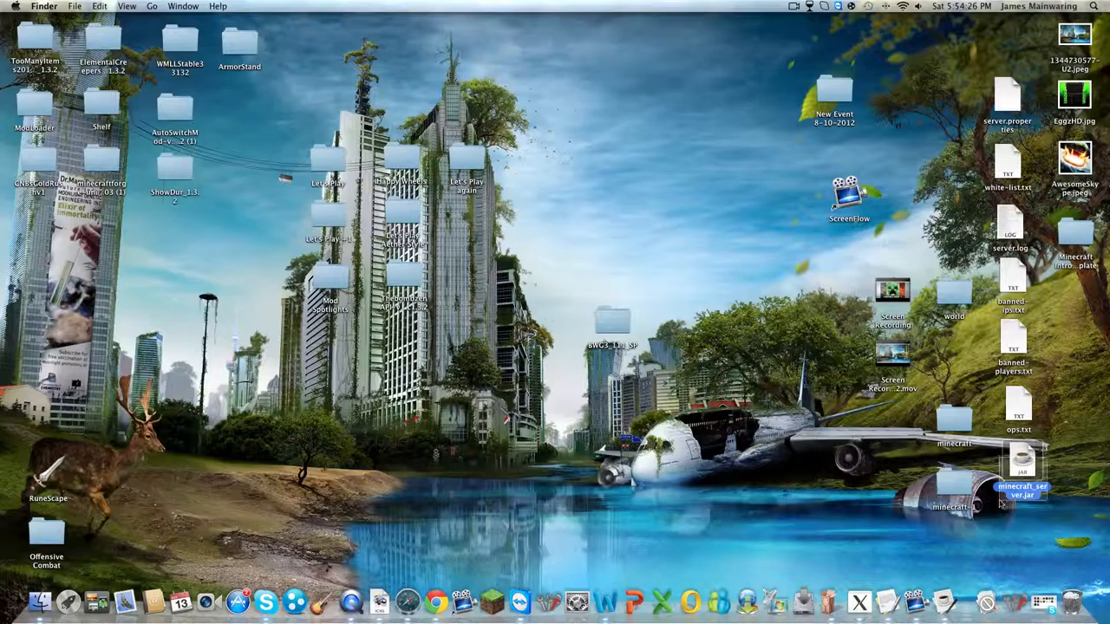
pyautogui.click(1065, 466)
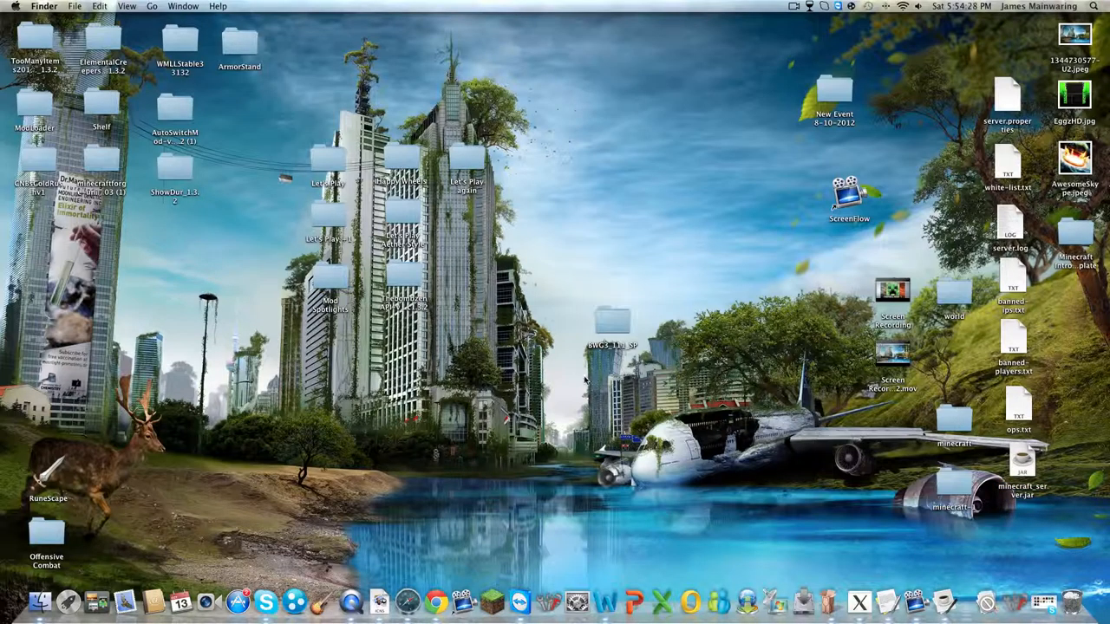
pyautogui.click(612, 323)
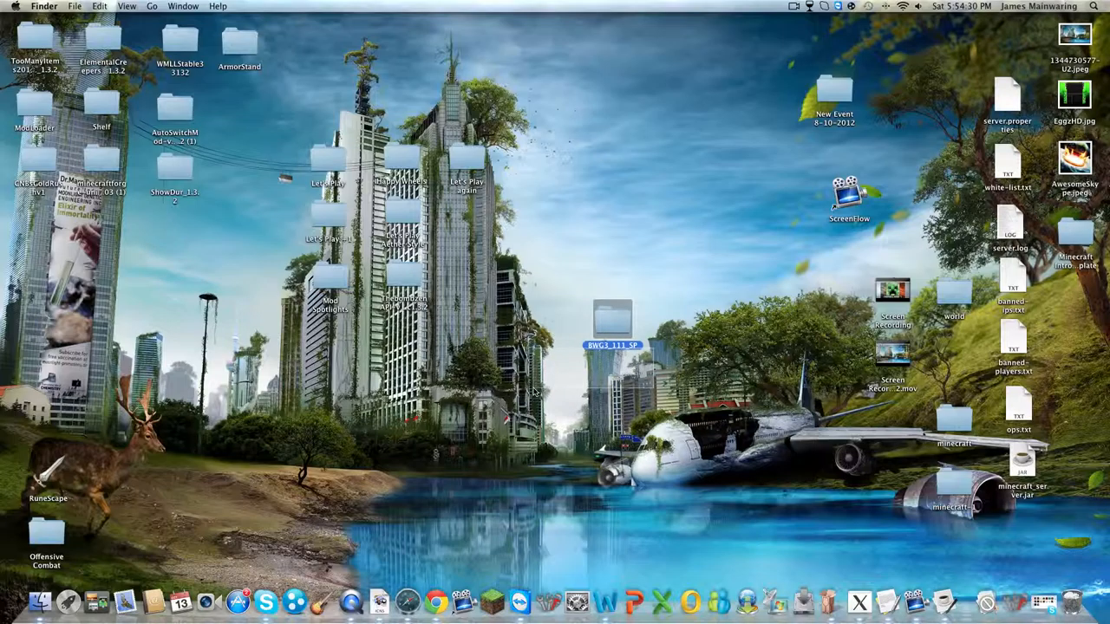
pyautogui.click(622, 303)
pyautogui.click(612, 322)
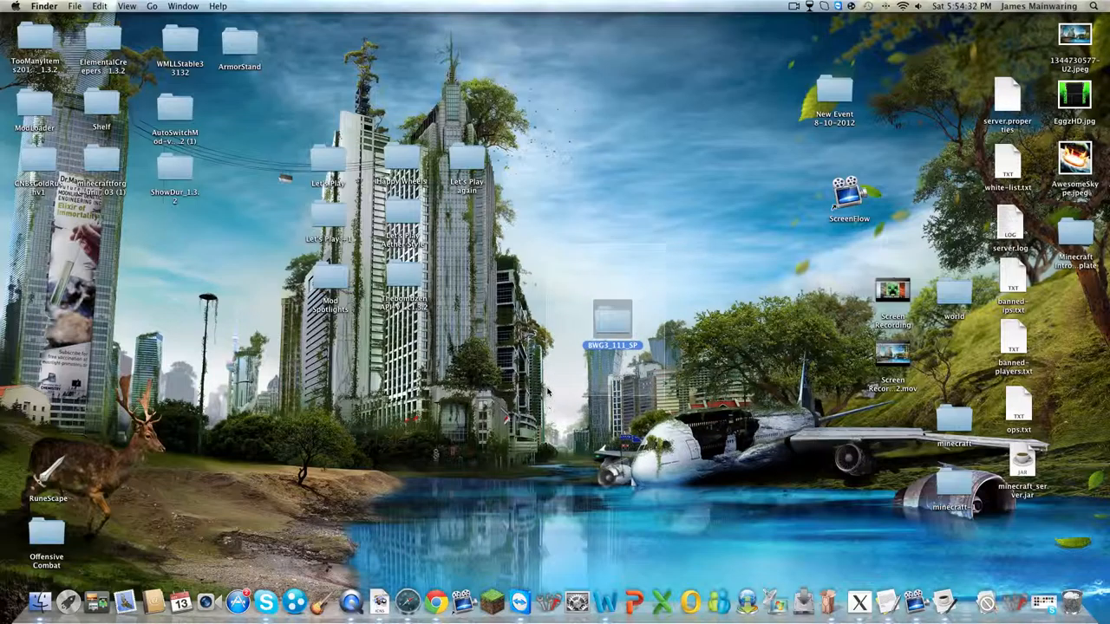
pyautogui.click(577, 416)
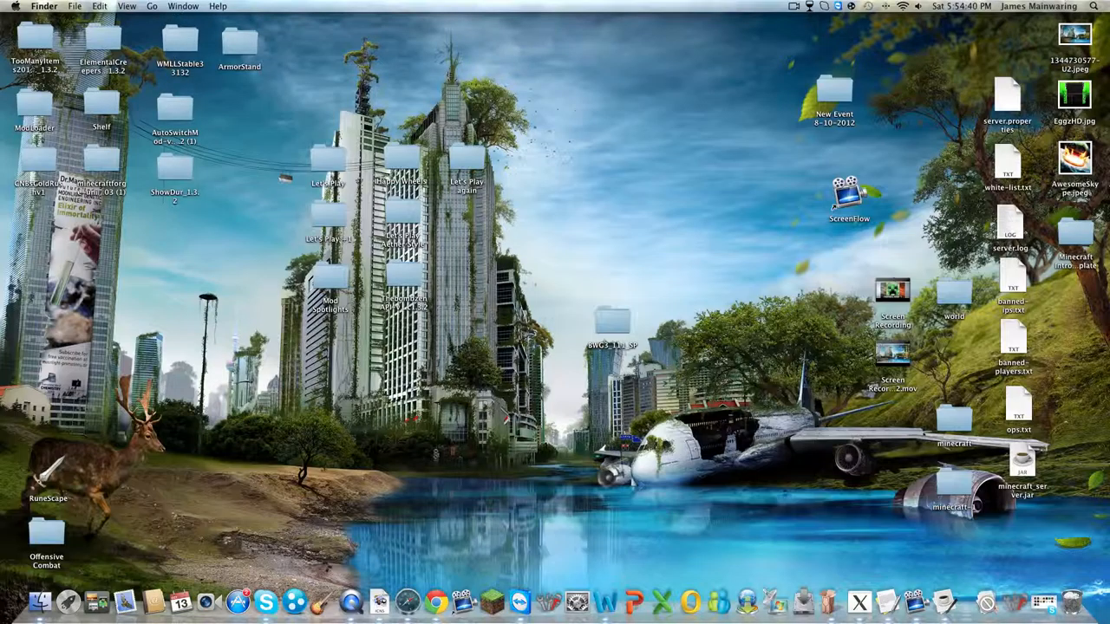
# - Navigate Library > Application Support > minecraft > bin via the Go menu's hidden Library entry
pyautogui.click(152, 6)
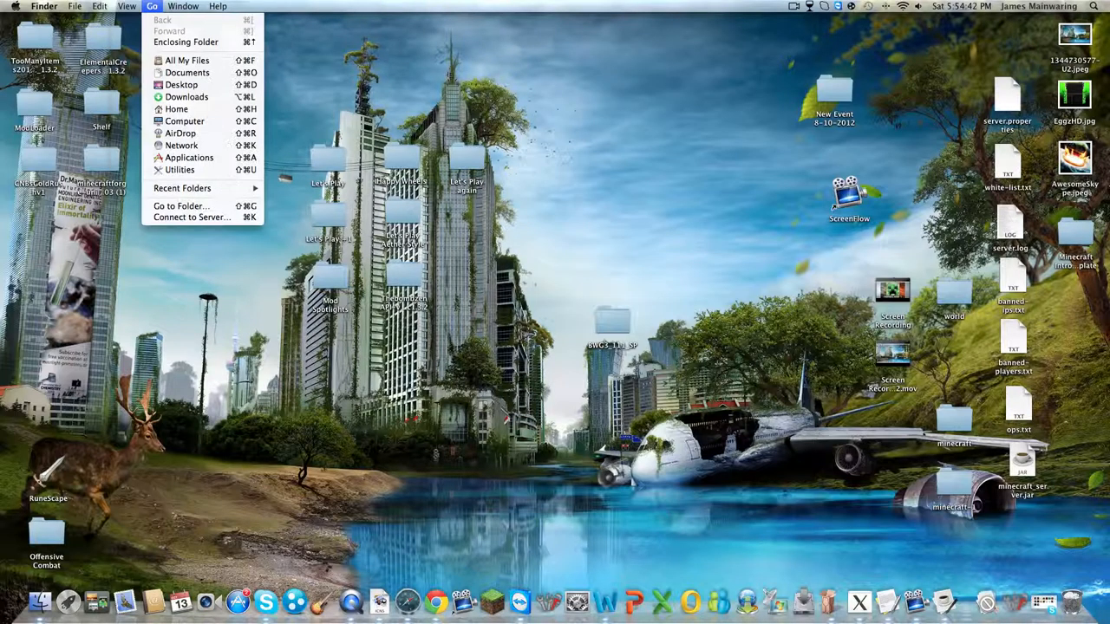
pyautogui.press('alt')
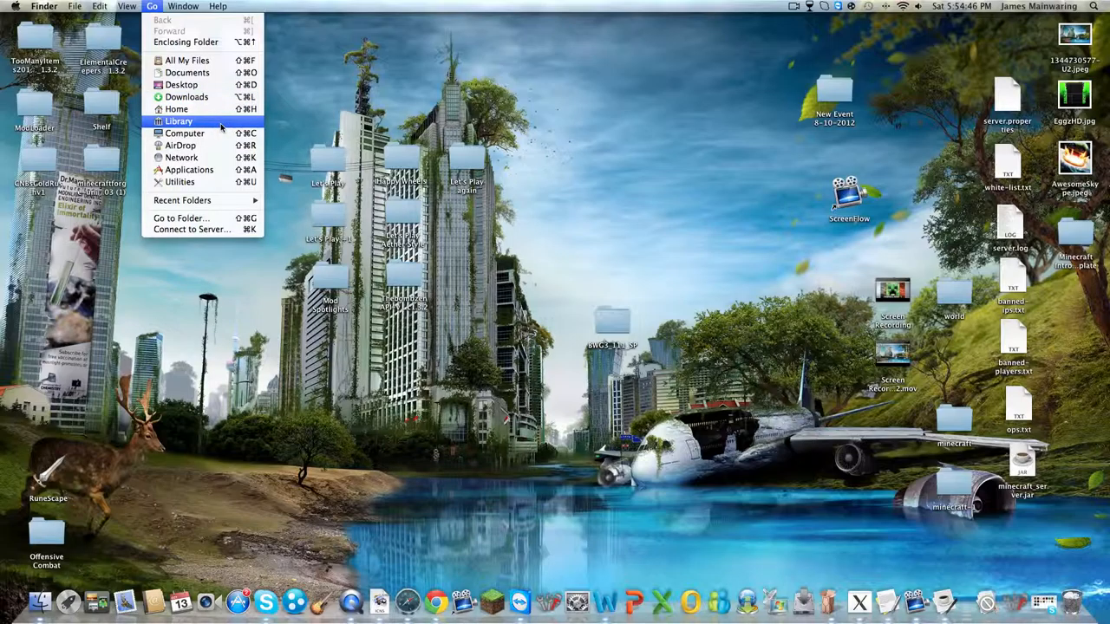
pyautogui.click(222, 126)
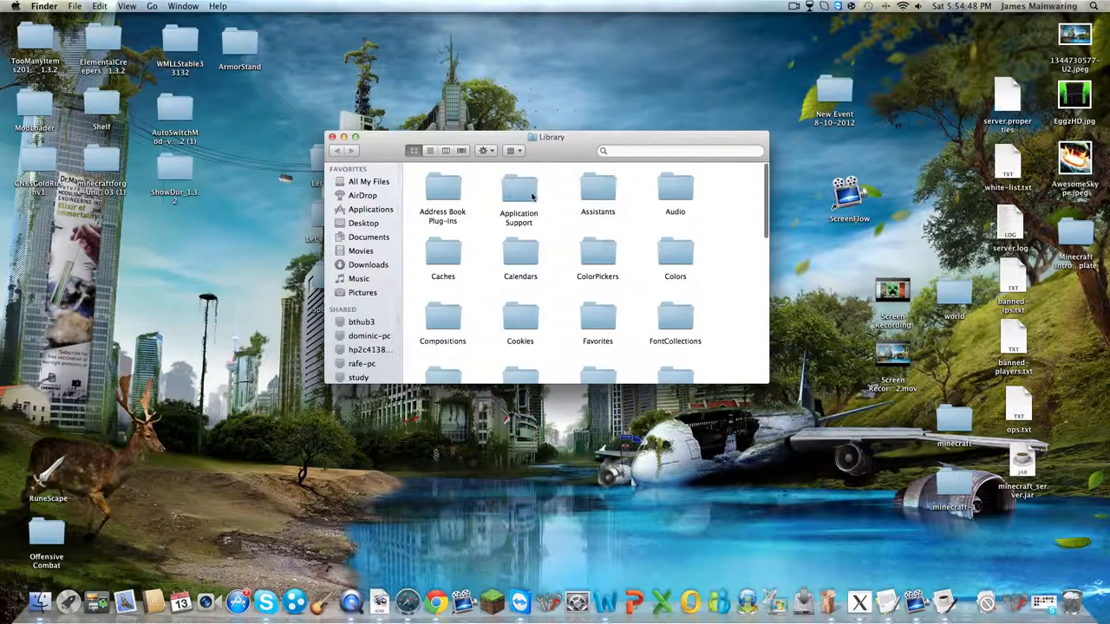
pyautogui.doubleClick(516, 185)
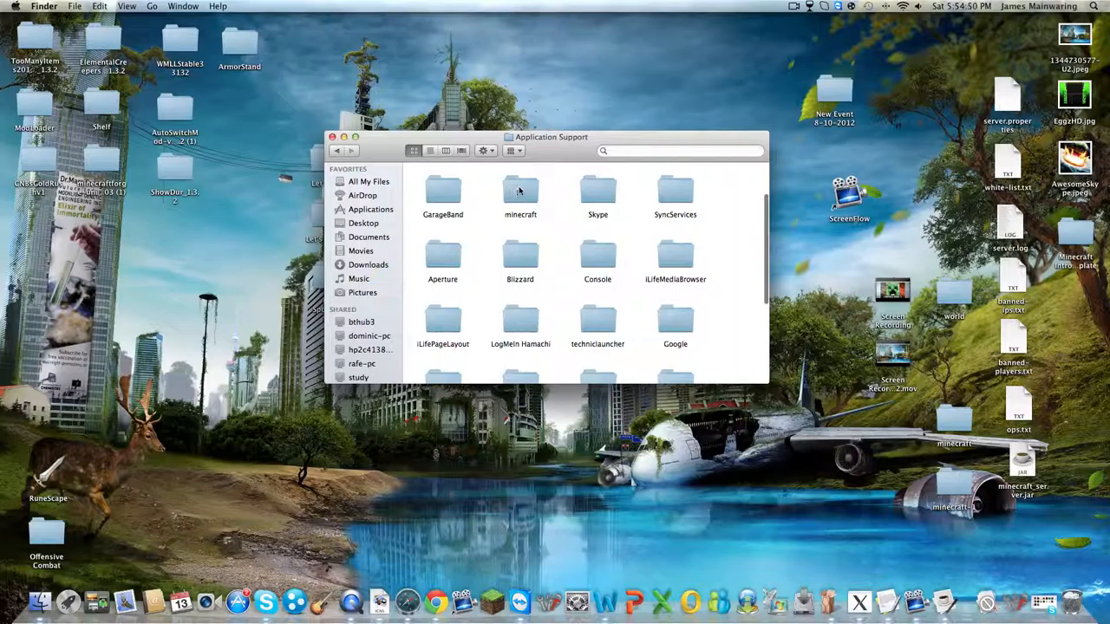
pyautogui.doubleClick(519, 191)
pyautogui.click(456, 189)
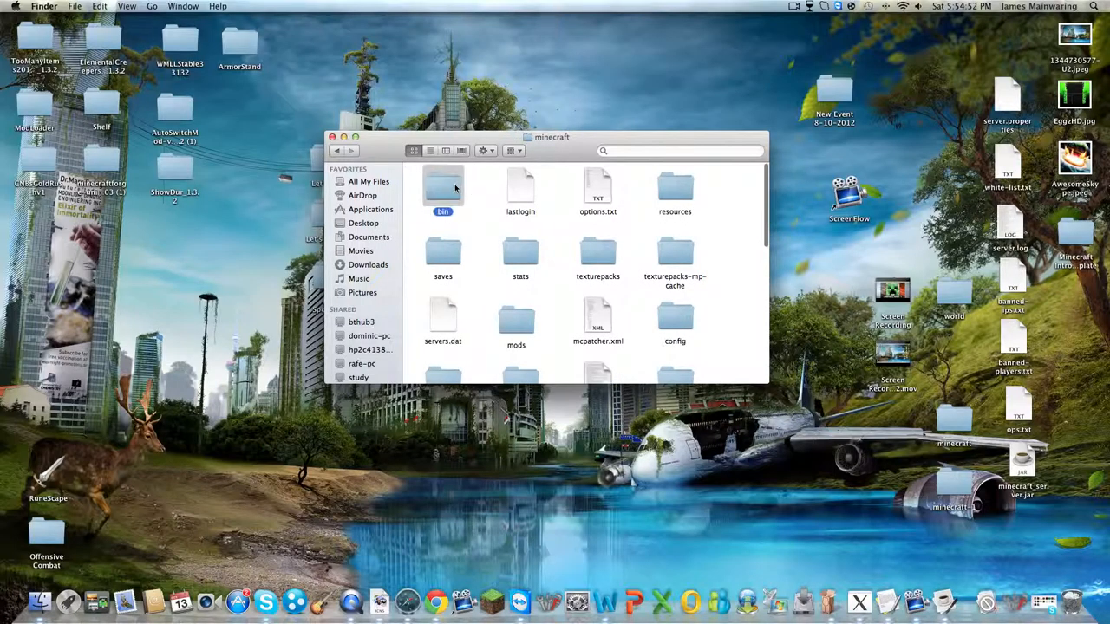
pyautogui.doubleClick(455, 189)
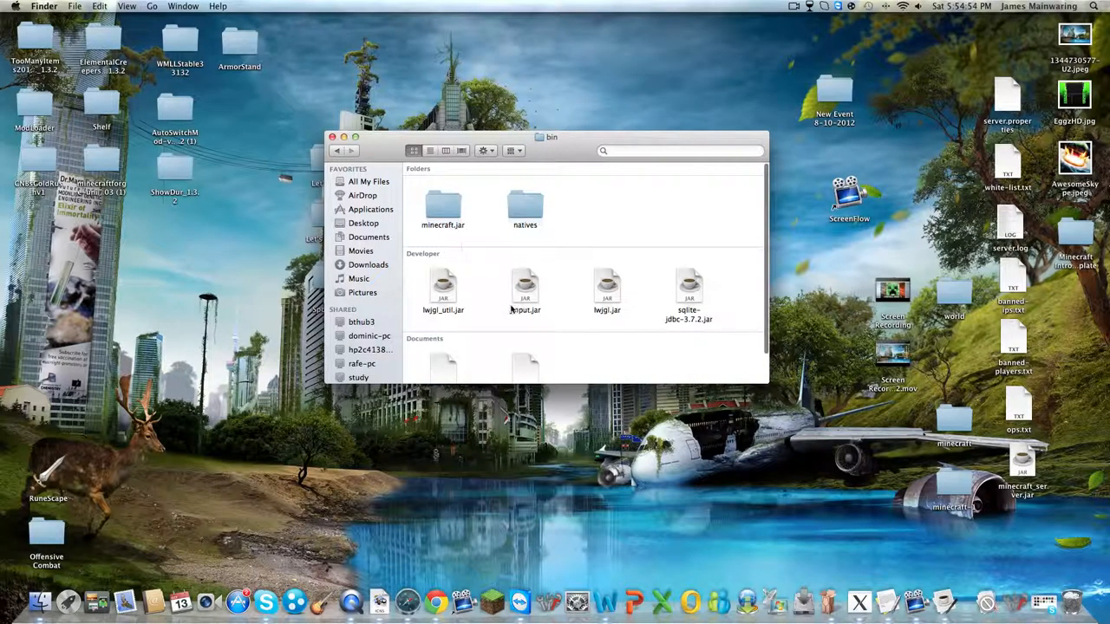
pyautogui.scroll(-1, 483, 295)
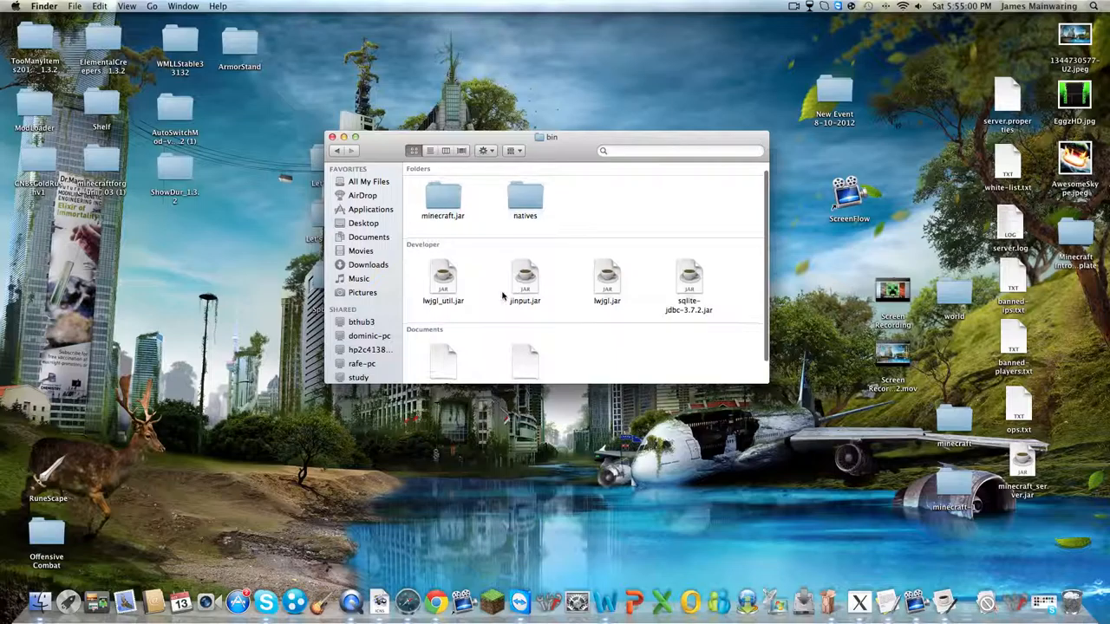
pyautogui.scroll(-2, 451, 279)
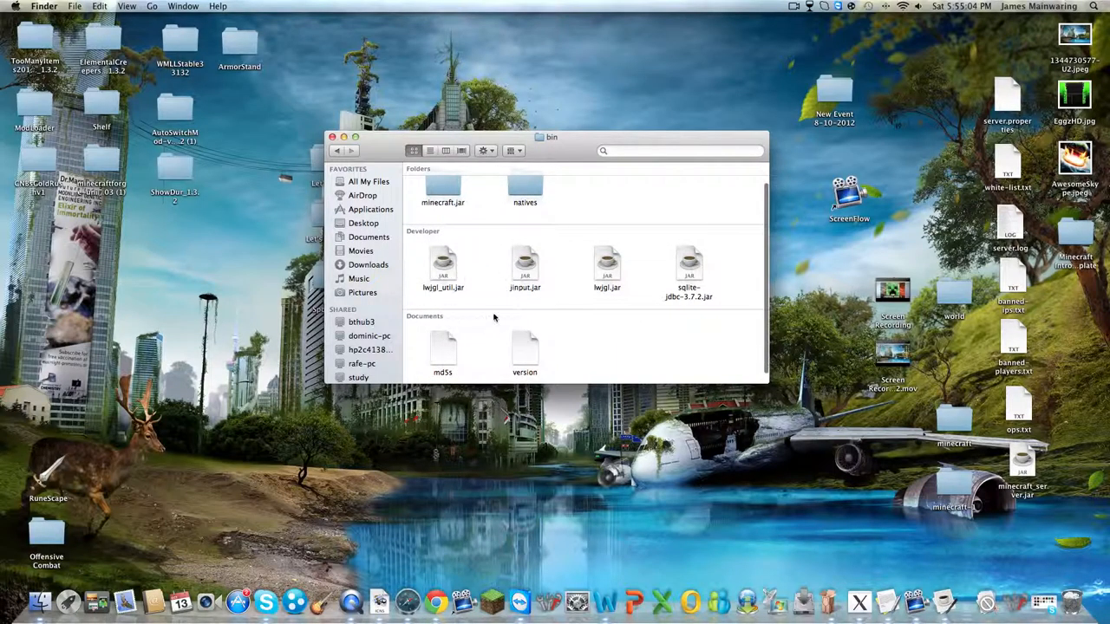
pyautogui.scroll(2, 475, 300)
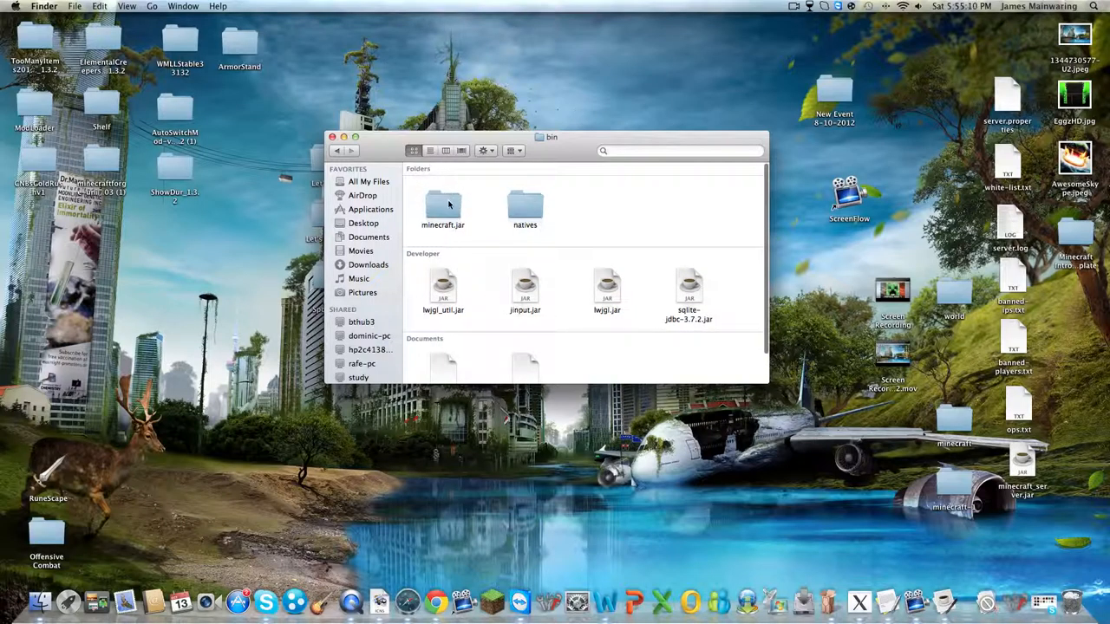
pyautogui.scroll(-1, 460, 215)
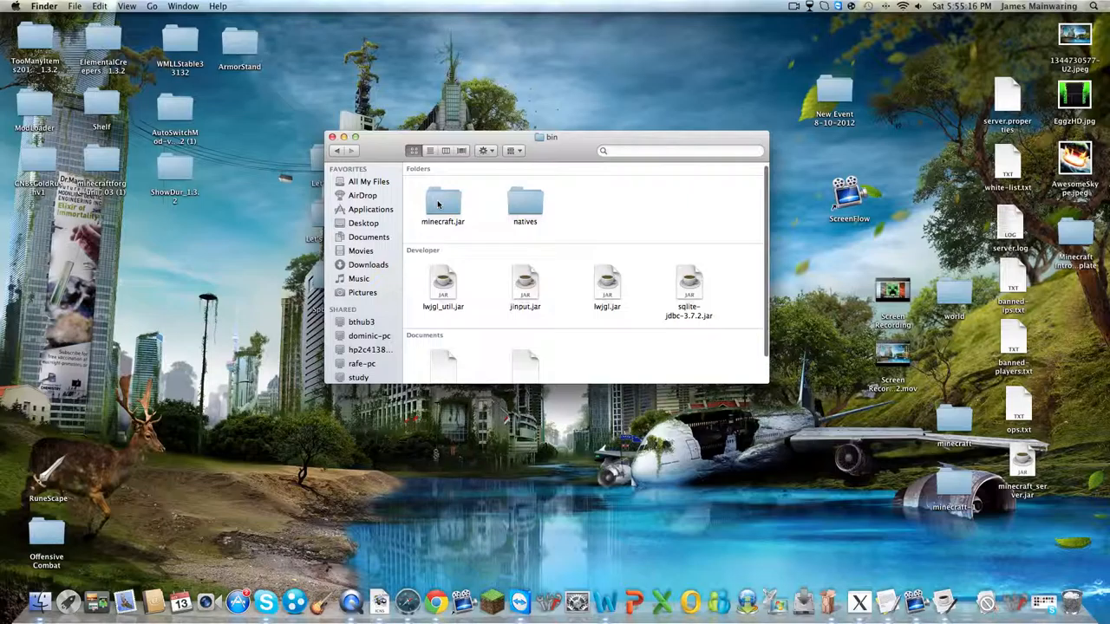
pyautogui.doubleClick(442, 203)
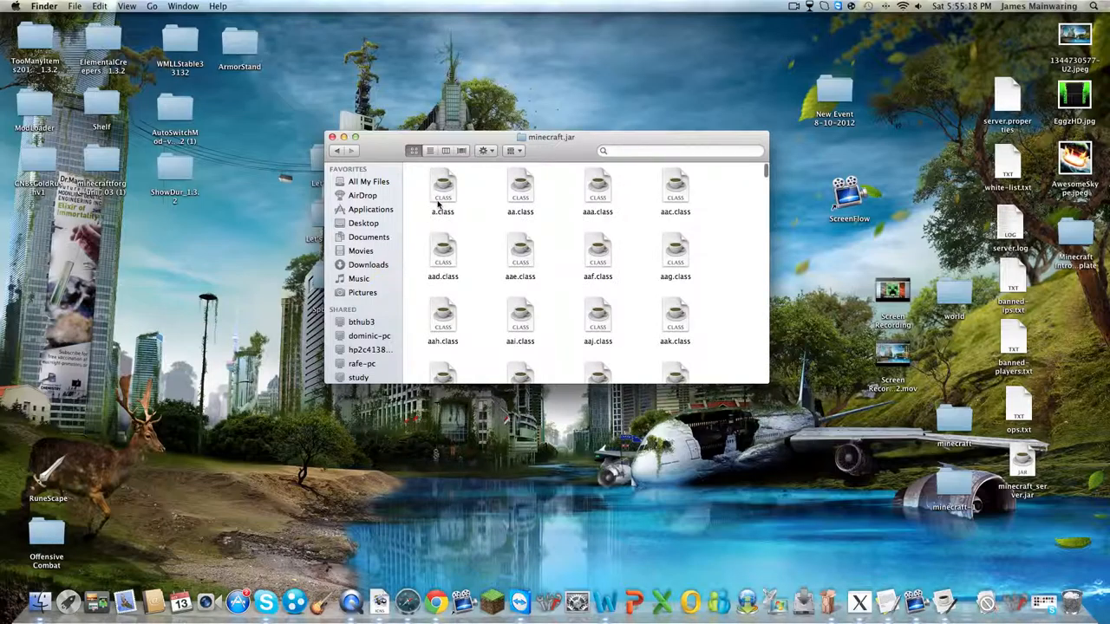
pyautogui.scroll(-5, 469, 275)
pyautogui.scroll(-5, 468, 276)
pyautogui.scroll(-5, 467, 274)
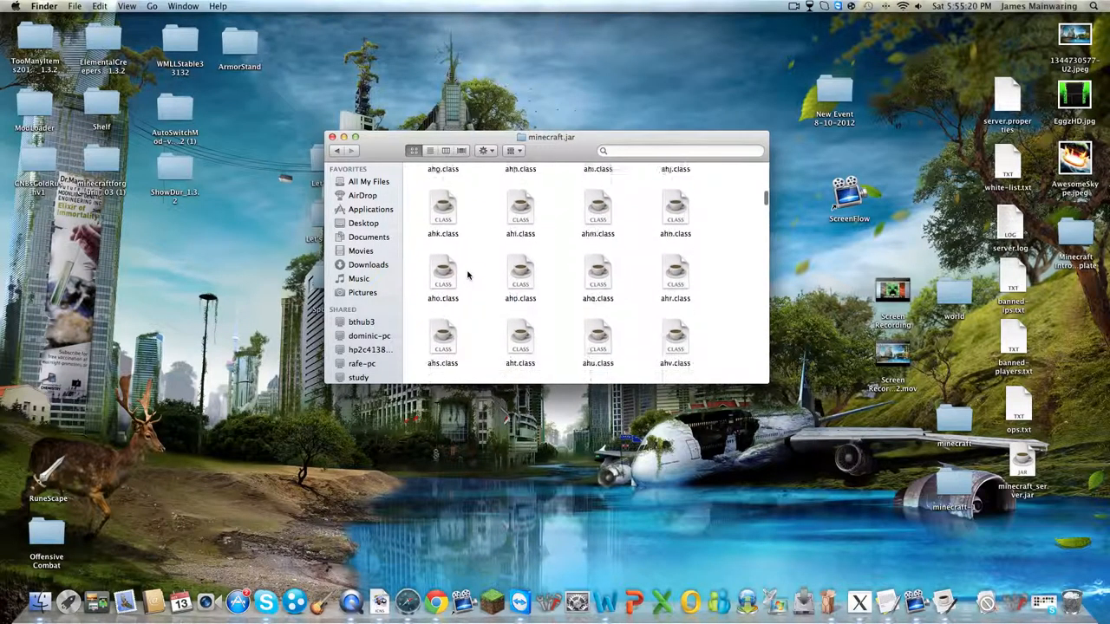
pyautogui.scroll(-5, 467, 275)
pyautogui.scroll(-5, 468, 275)
pyautogui.scroll(-5, 467, 275)
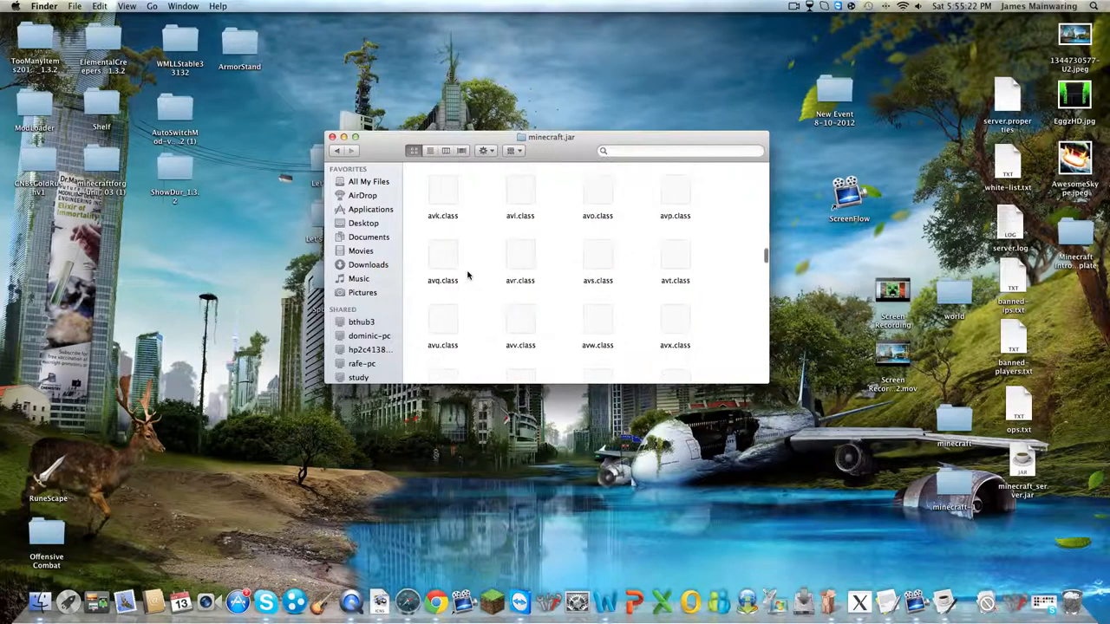
pyautogui.scroll(-5, 467, 274)
pyautogui.scroll(-5, 467, 274)
pyautogui.scroll(-5, 467, 275)
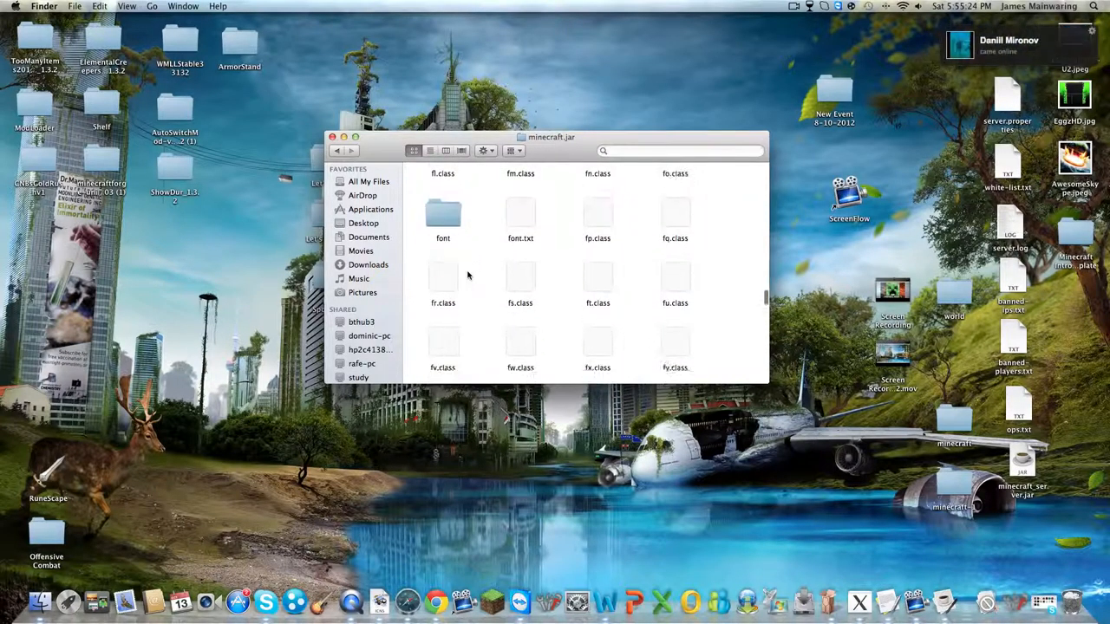
pyautogui.scroll(-5, 467, 275)
pyautogui.scroll(-5, 467, 275)
pyautogui.scroll(-5, 467, 275)
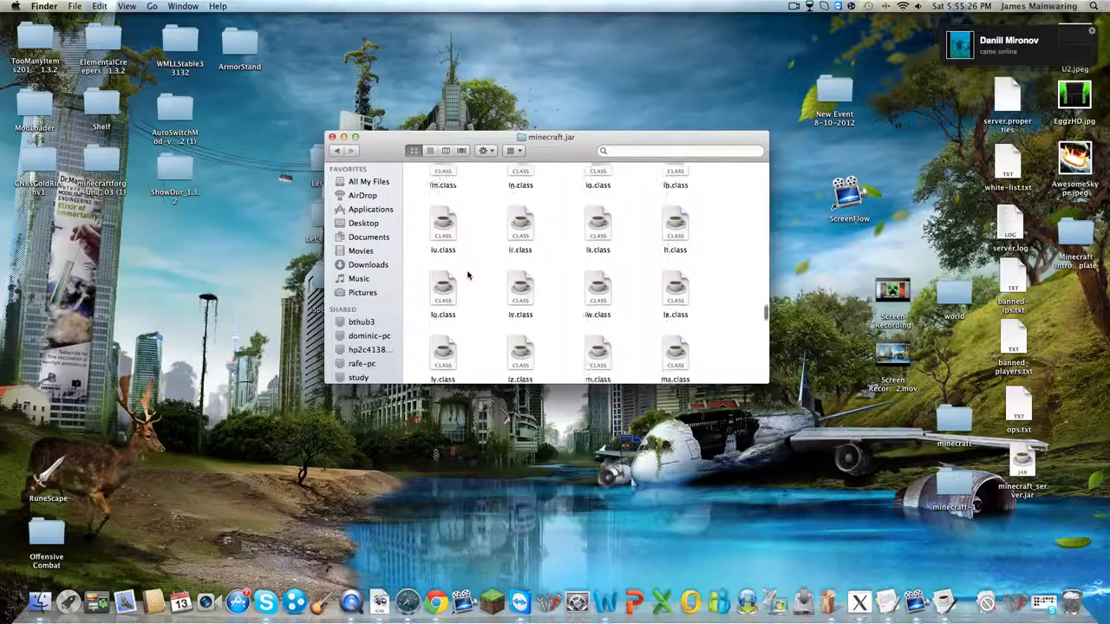
pyautogui.scroll(-5, 468, 275)
pyautogui.scroll(-5, 467, 274)
pyautogui.scroll(3, 467, 275)
pyautogui.scroll(3, 468, 275)
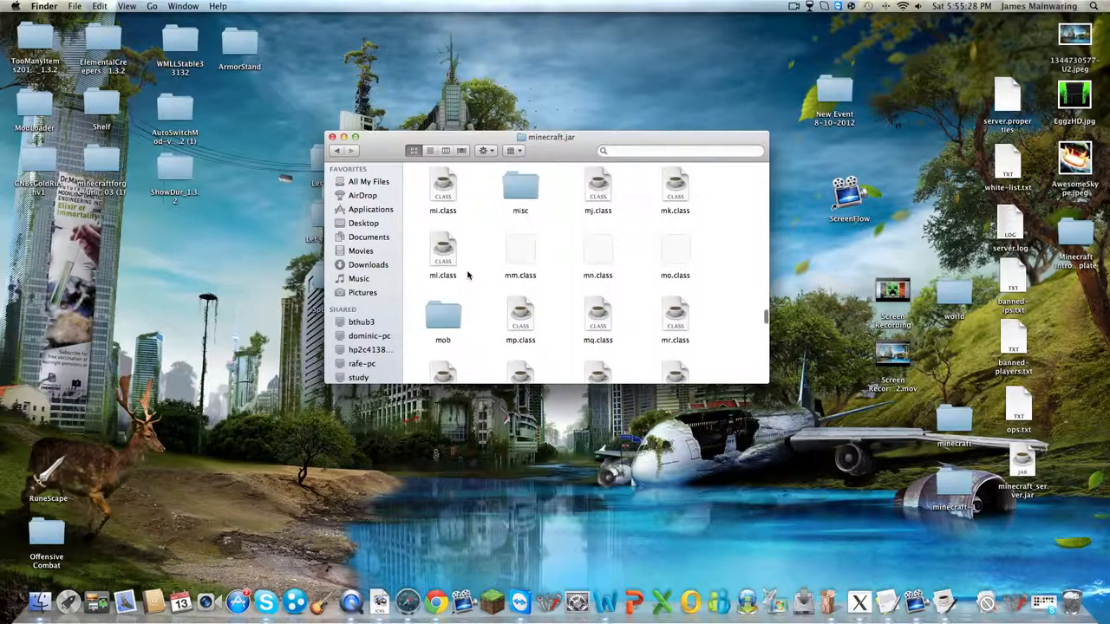
pyautogui.scroll(1, 467, 274)
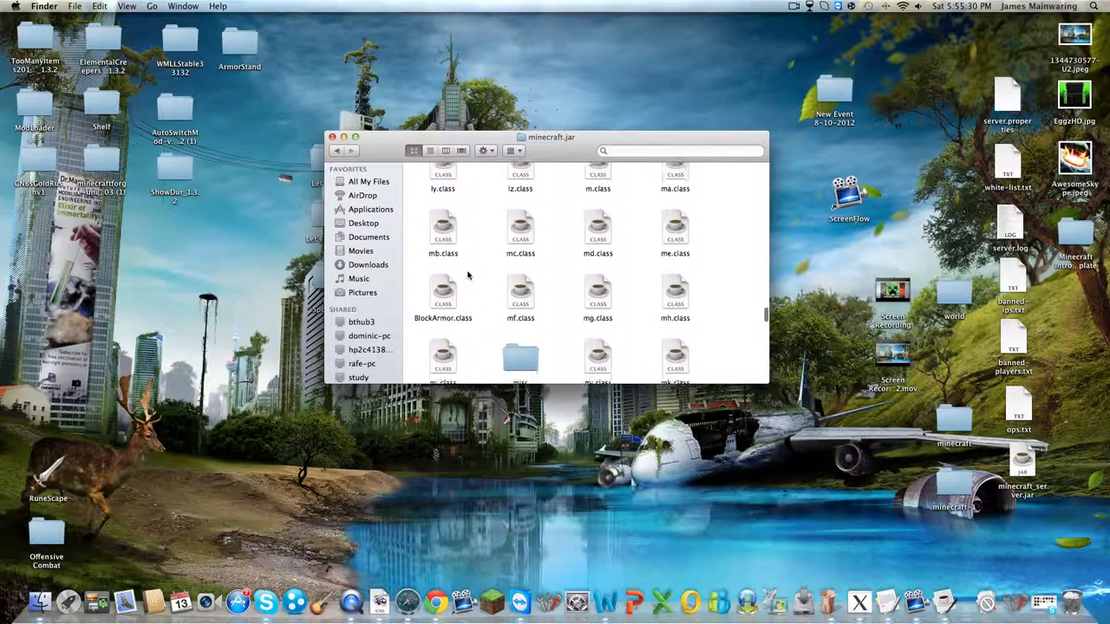
pyautogui.scroll(-2, 467, 275)
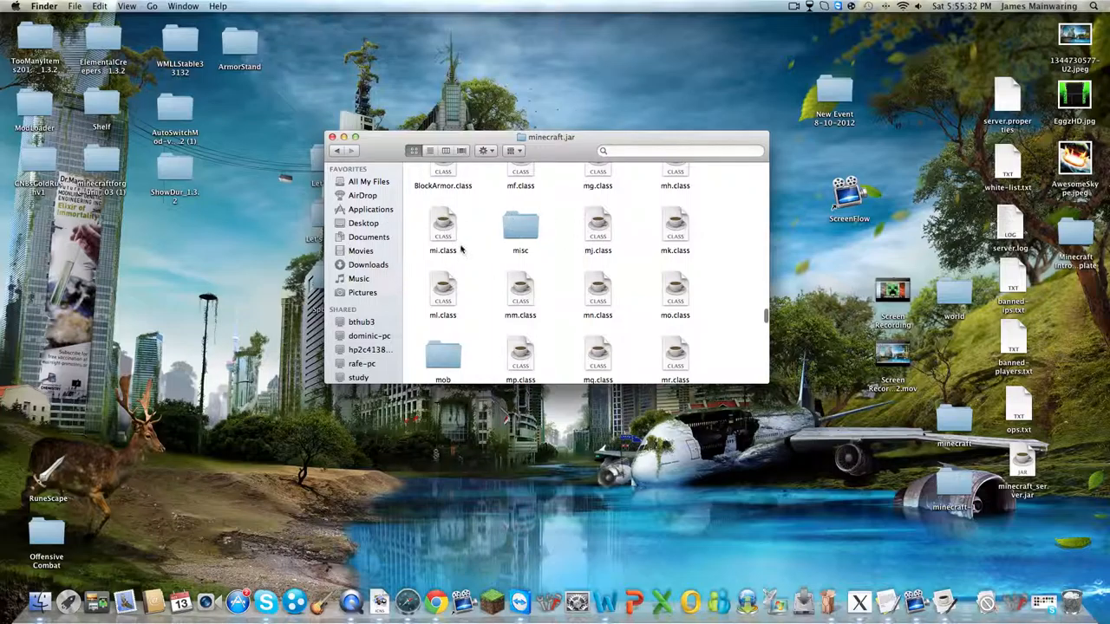
pyautogui.scroll(5, 481, 229)
pyautogui.scroll(5, 478, 230)
pyautogui.scroll(5, 477, 230)
pyautogui.scroll(5, 476, 230)
pyautogui.scroll(5, 475, 230)
pyautogui.scroll(5, 439, 255)
pyautogui.scroll(5, 438, 265)
pyautogui.scroll(5, 439, 267)
pyautogui.scroll(5, 438, 267)
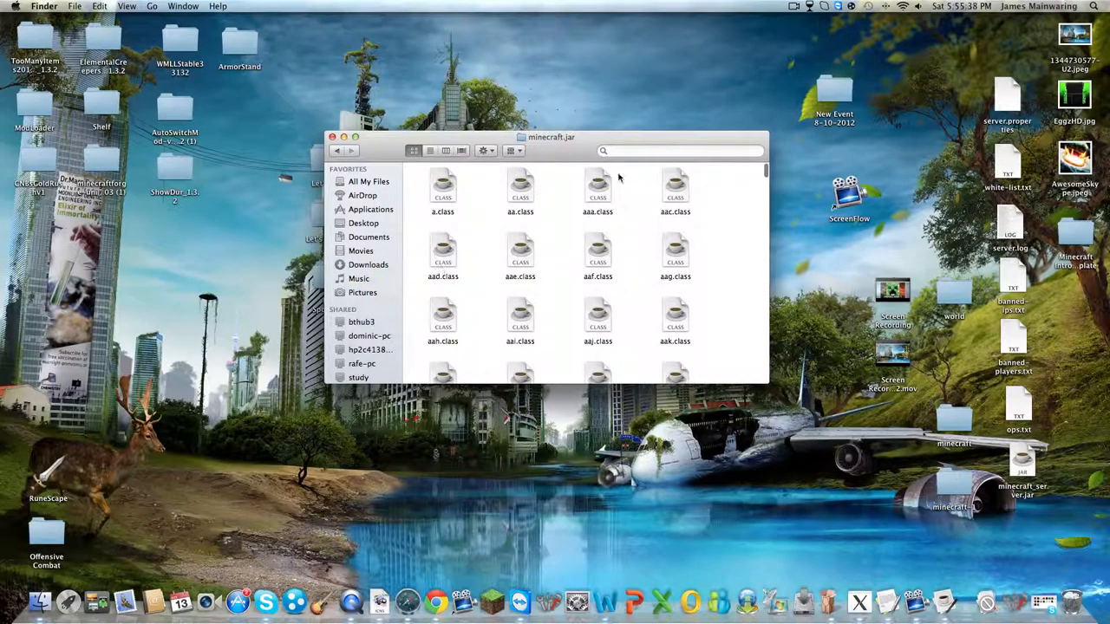
# - Arrange the BWG3_111_SP folder window beside the minecraft.jar window
pyautogui.moveTo(568, 158); pyautogui.dragTo(500, 64)
pyautogui.click(518, 439)
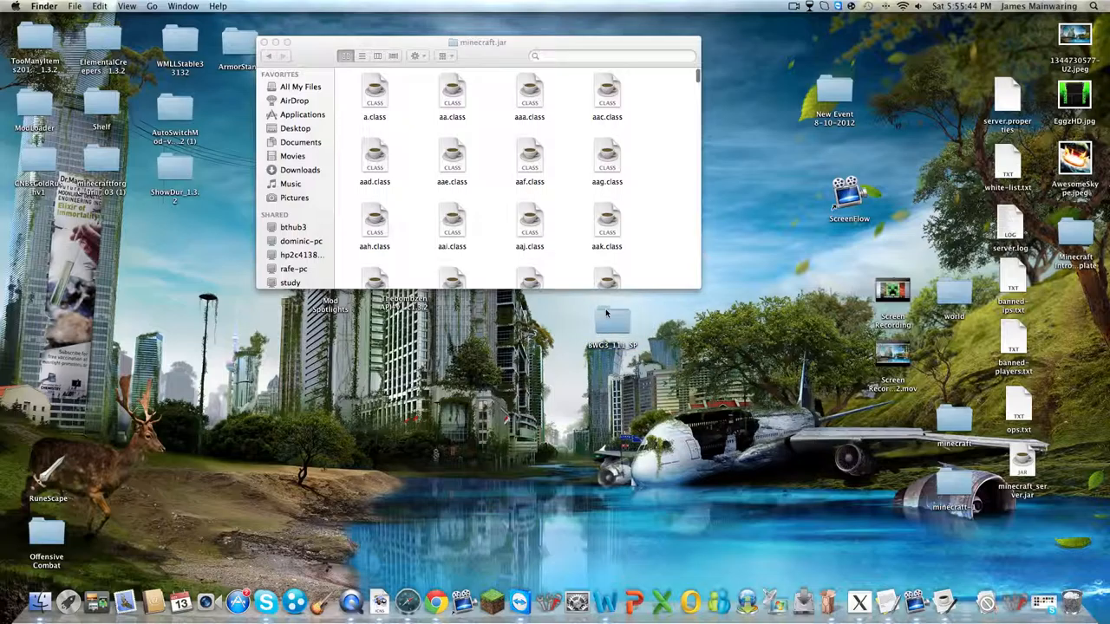
pyautogui.moveTo(606, 314); pyautogui.dragTo(724, 433)
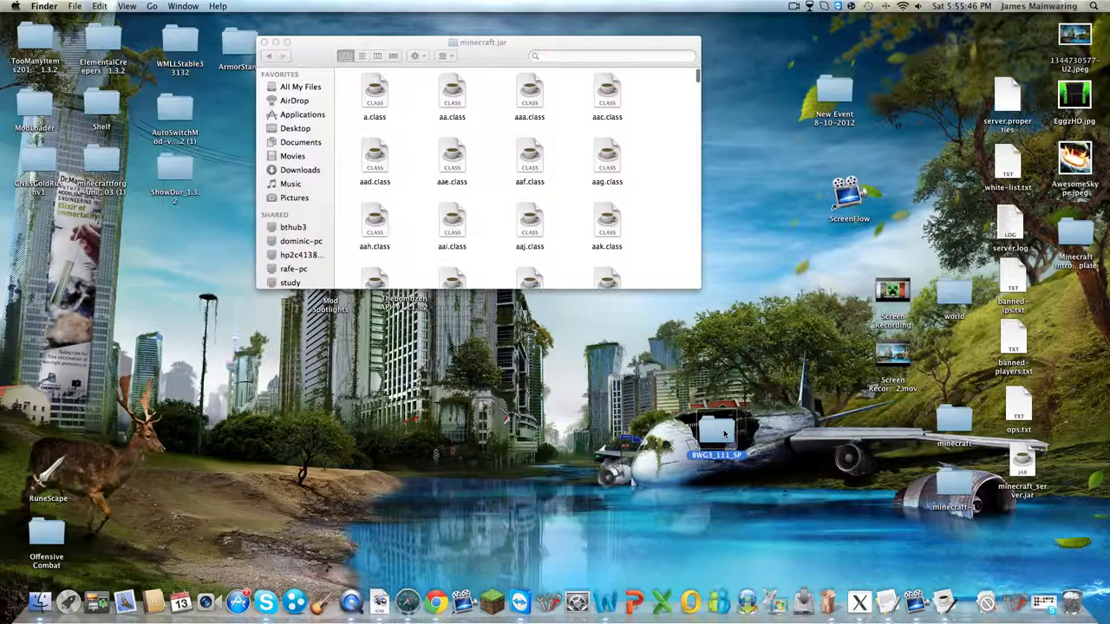
pyautogui.doubleClick(725, 433)
pyautogui.moveTo(513, 65)
pyautogui.mouseDown()
pyautogui.moveTo(902, 186)
pyautogui.moveTo(945, 248)
pyautogui.mouseUp()
pyautogui.moveTo(783, 276); pyautogui.dragTo(1105, 490)
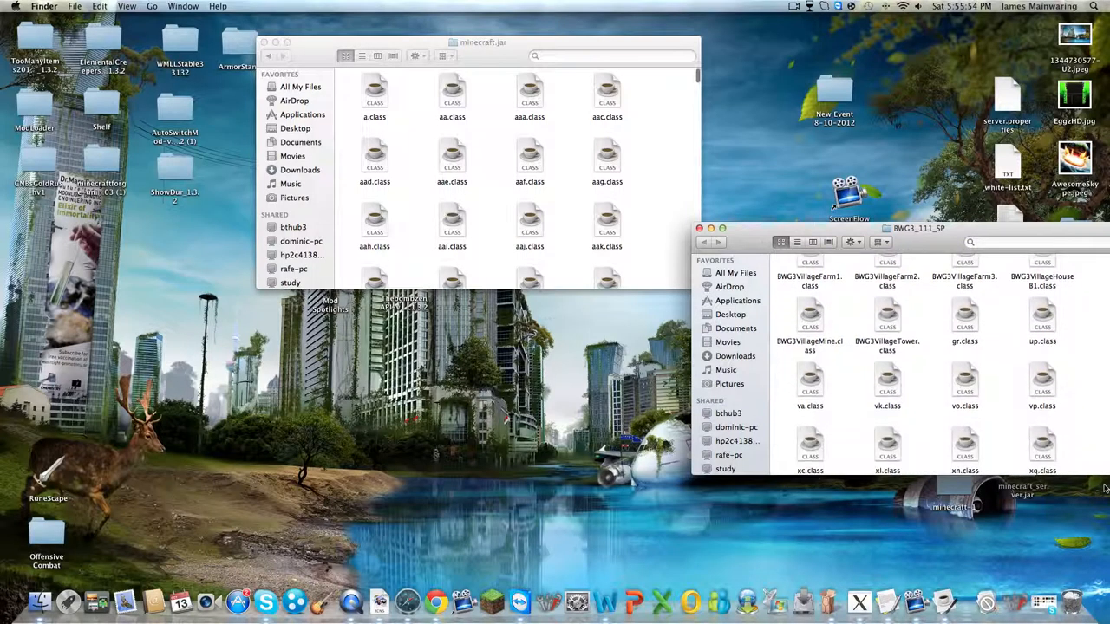
# - Copy all 64 BWG3_111_SP files into minecraft.jar, replacing existing files for all
pyautogui.press('super+a')
pyautogui.rightClick(1032, 381)
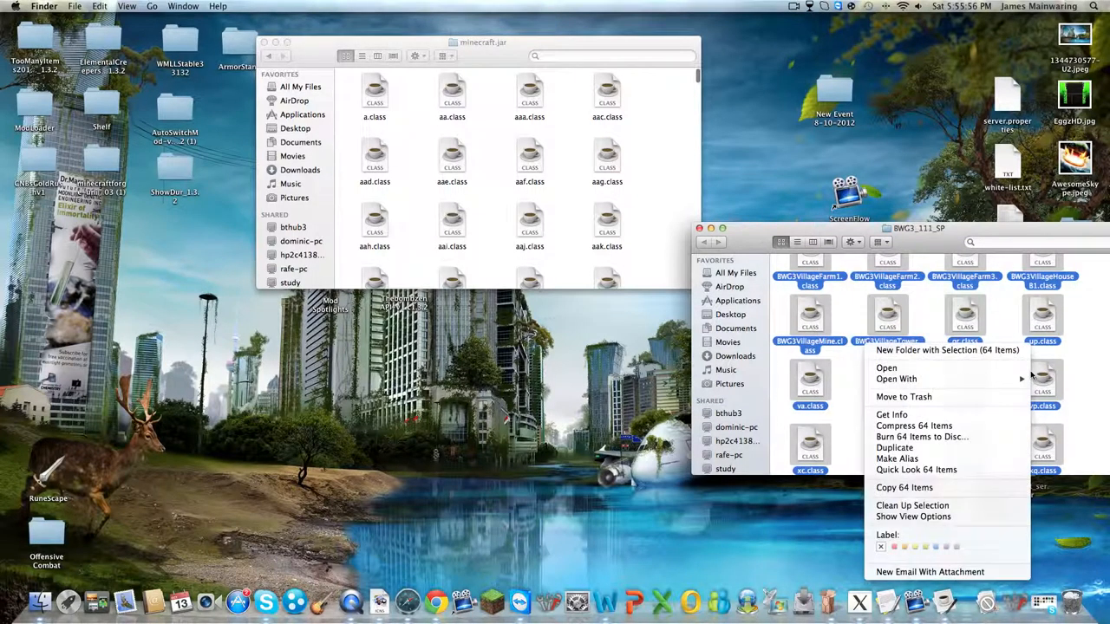
pyautogui.click(941, 488)
pyautogui.rightClick(652, 193)
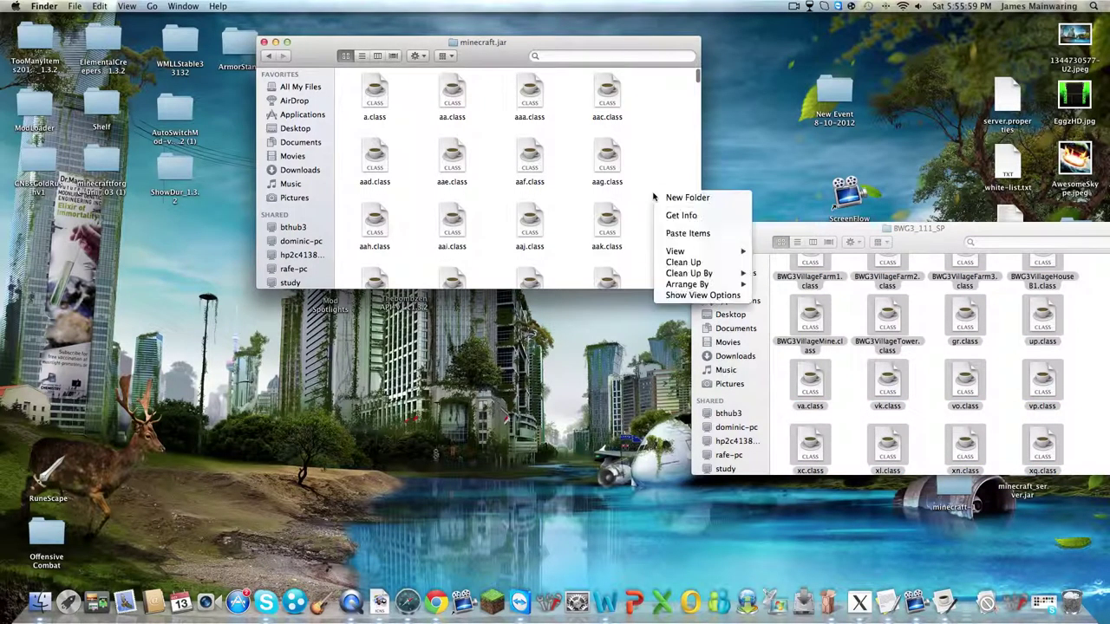
pyautogui.click(693, 234)
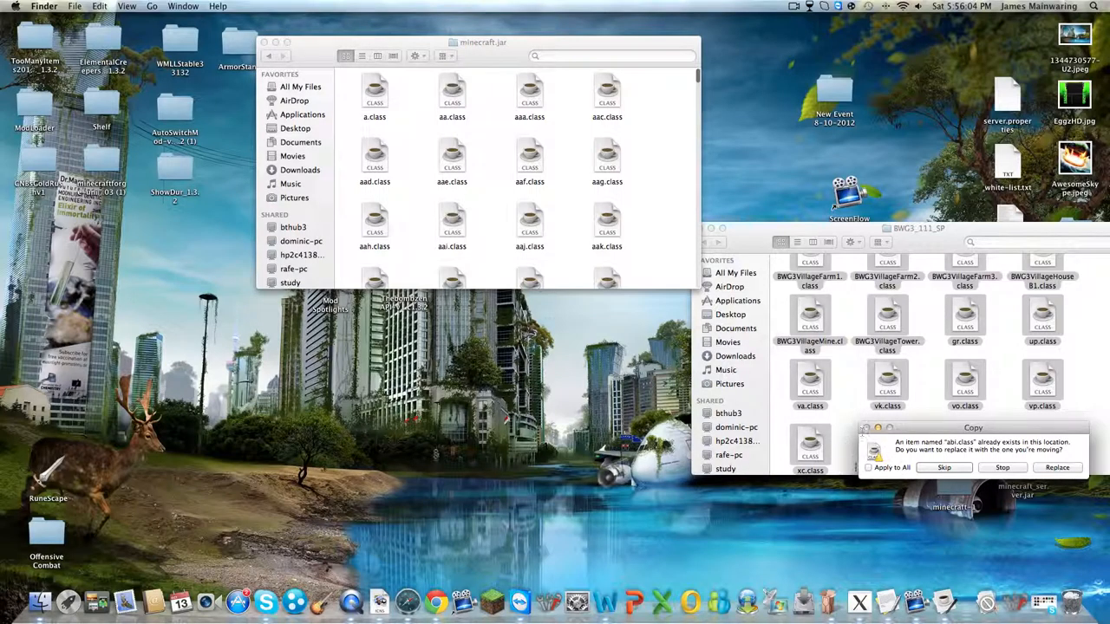
pyautogui.click(1073, 469)
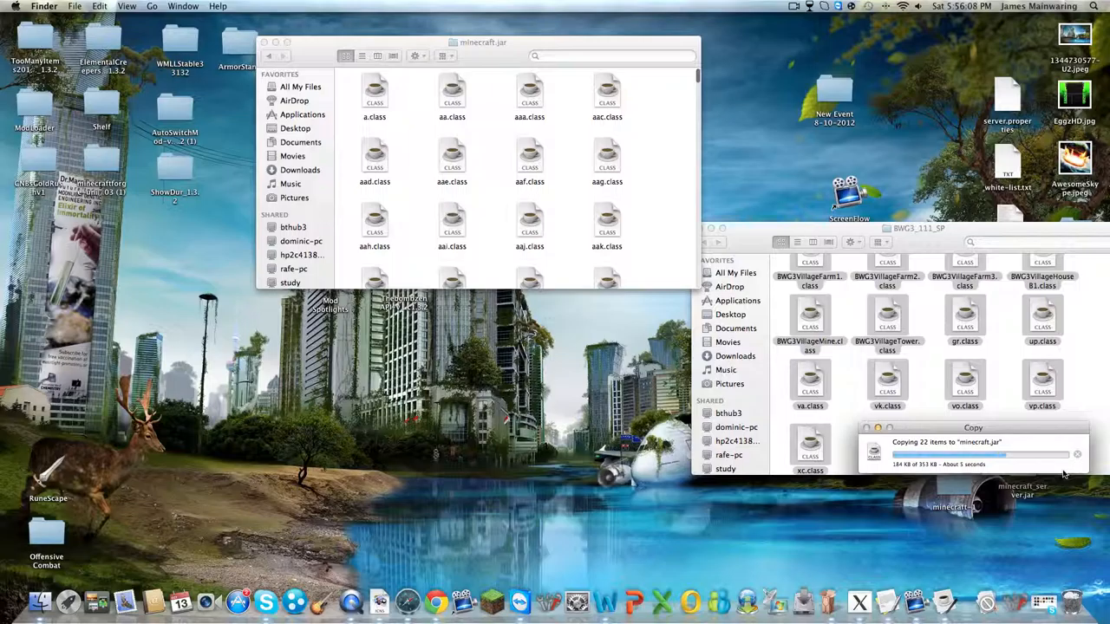
# - Close both folder windows and launch Minecraft from the Dock
pyautogui.click(758, 252)
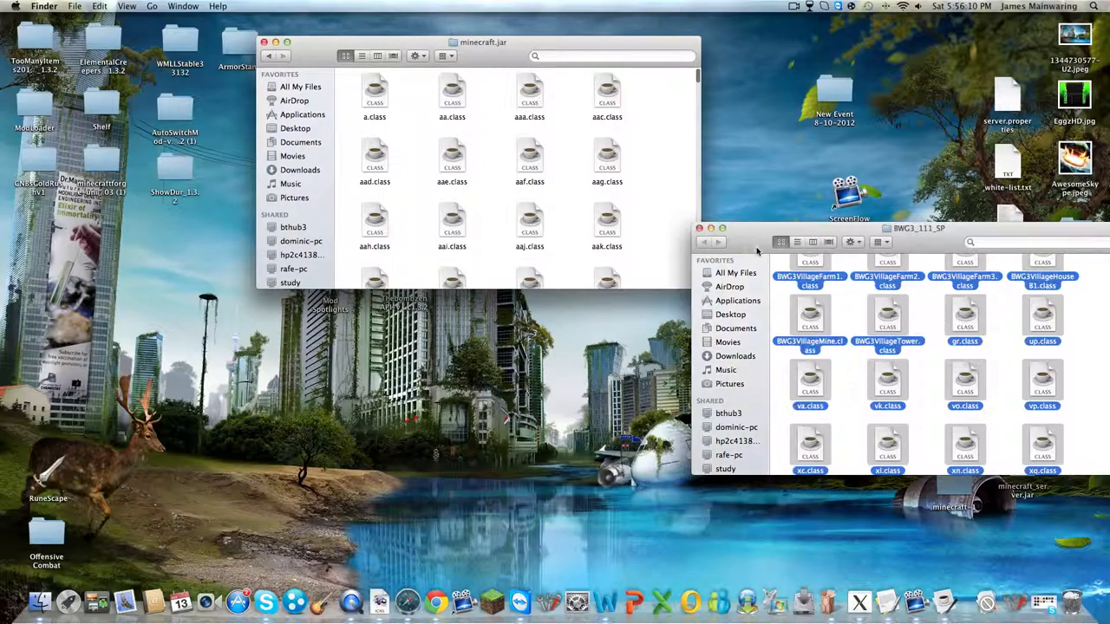
pyautogui.click(710, 228)
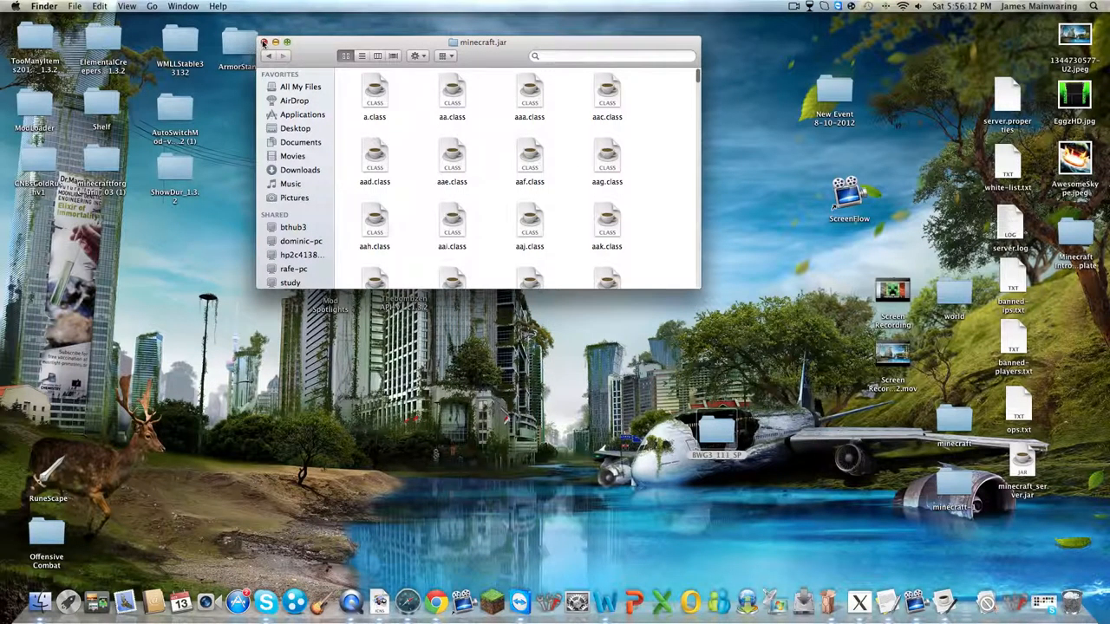
pyautogui.click(264, 43)
pyautogui.click(492, 600)
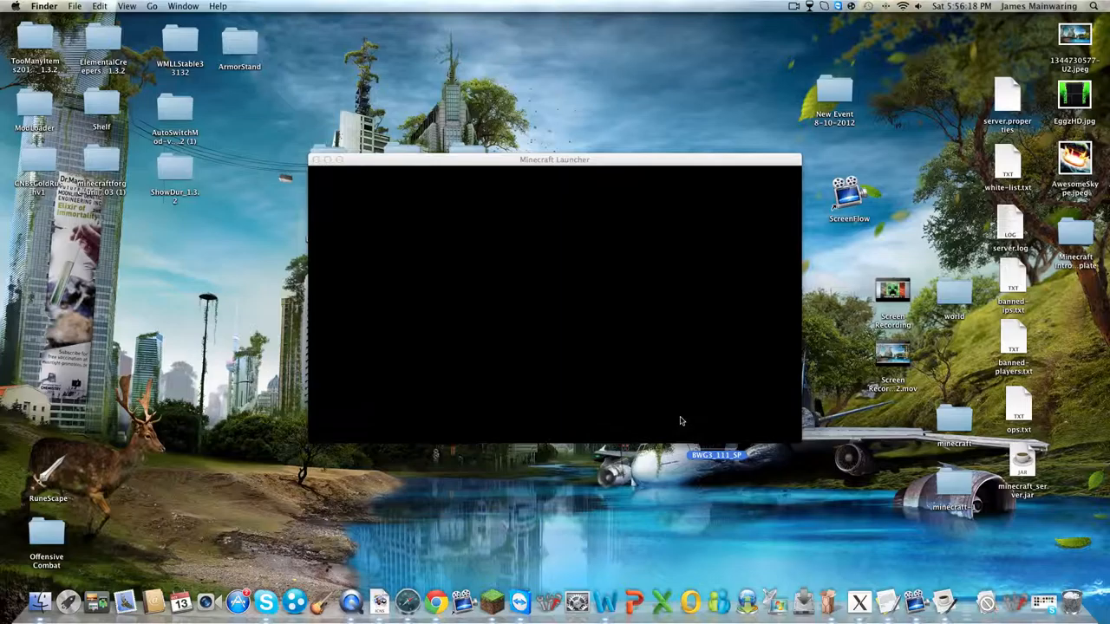
# - Log in through the launcher, arrange the game window and go to Singleplayer
pyautogui.click(741, 418)
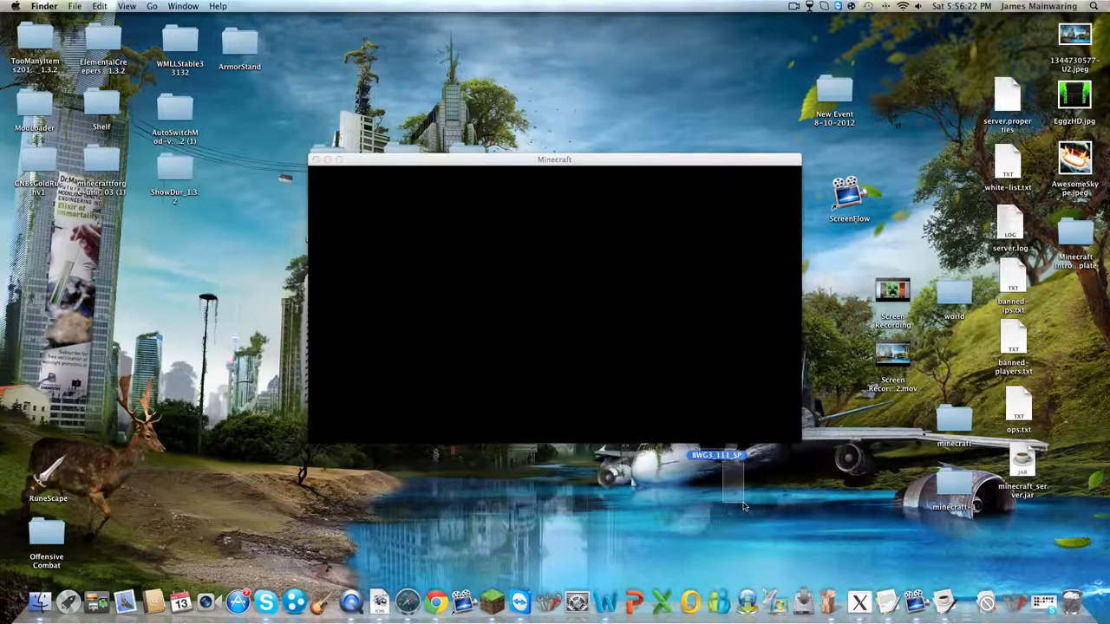
pyautogui.moveTo(699, 160); pyautogui.dragTo(683, 20)
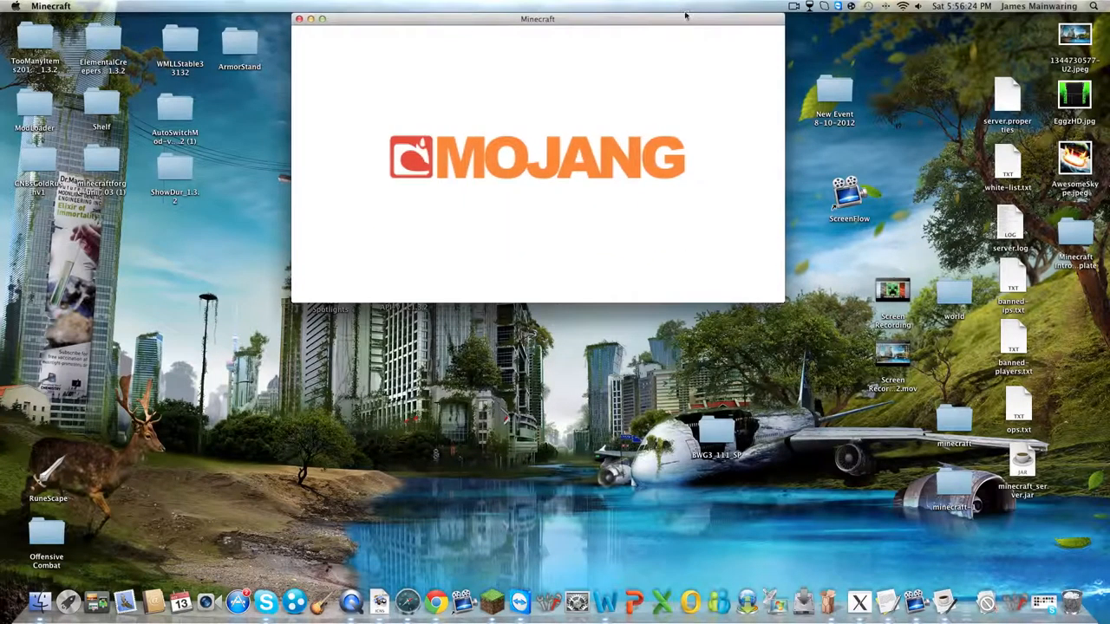
pyautogui.moveTo(308, 368); pyautogui.dragTo(251, 116)
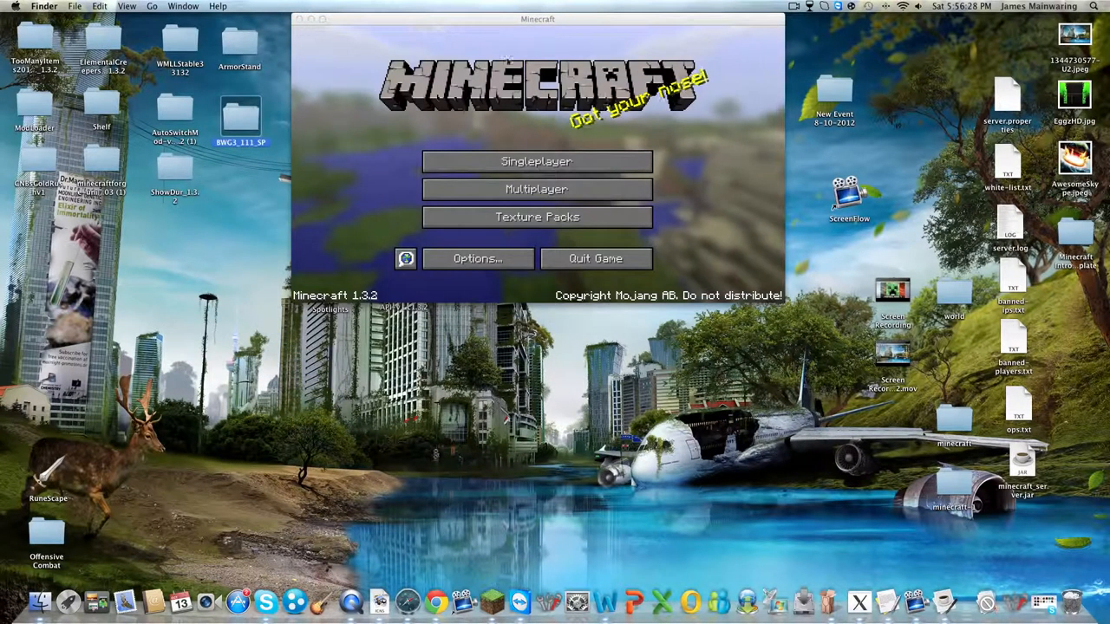
pyautogui.moveTo(517, 25); pyautogui.dragTo(555, 147)
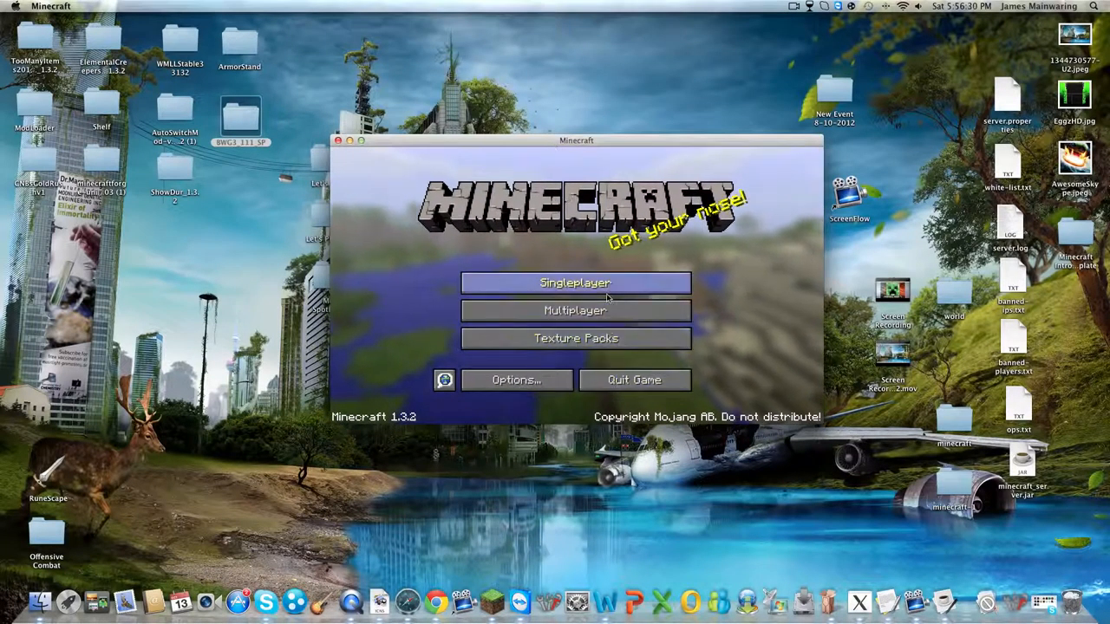
pyautogui.click(607, 285)
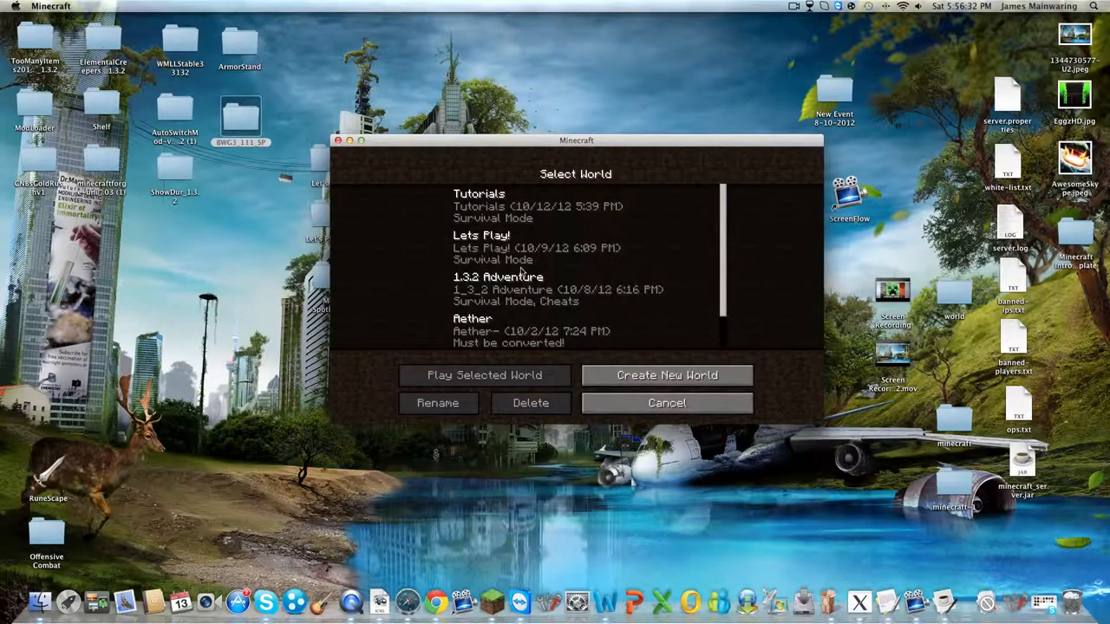
# - Preview the mod's world types: Beta, Alpha, Survival Island, Skyland, Sky and Cave Dimension
pyautogui.click(633, 377)
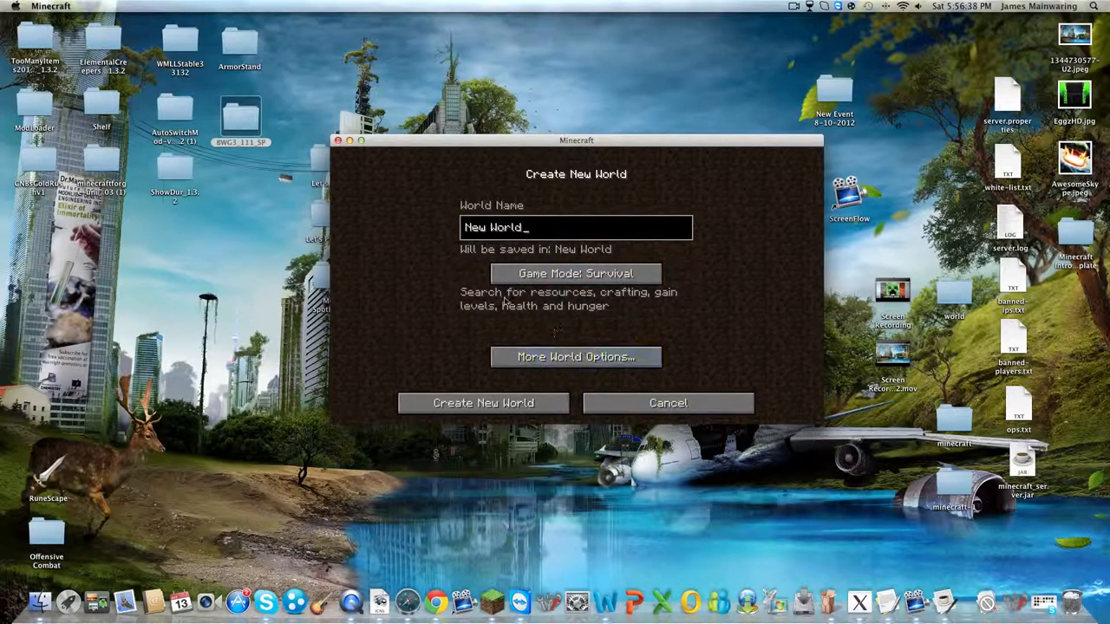
pyautogui.click(361, 141)
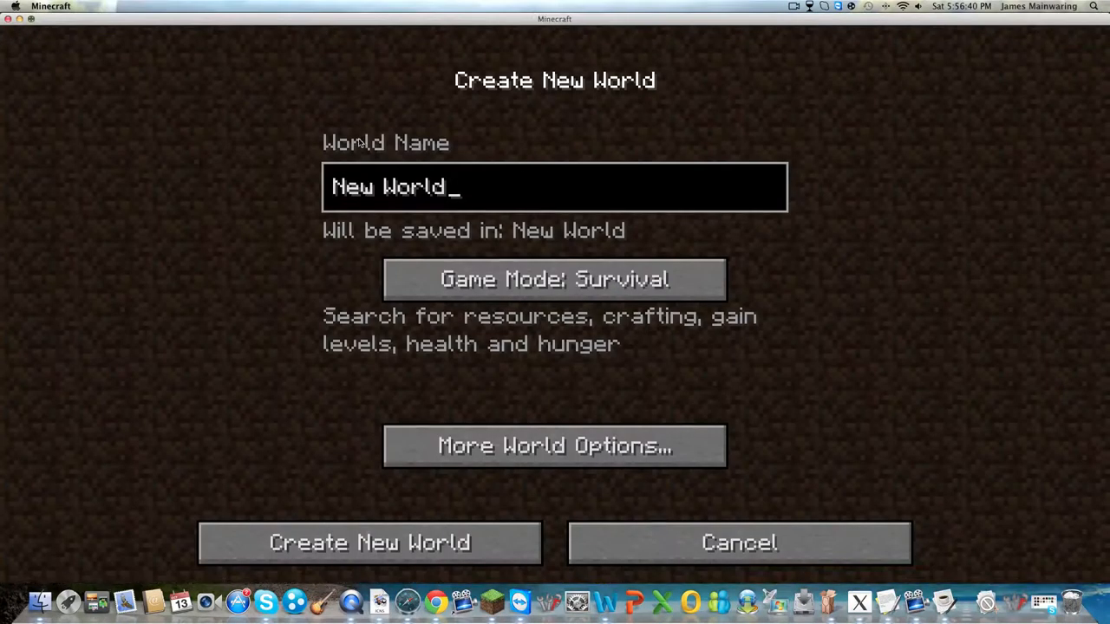
pyautogui.click(574, 457)
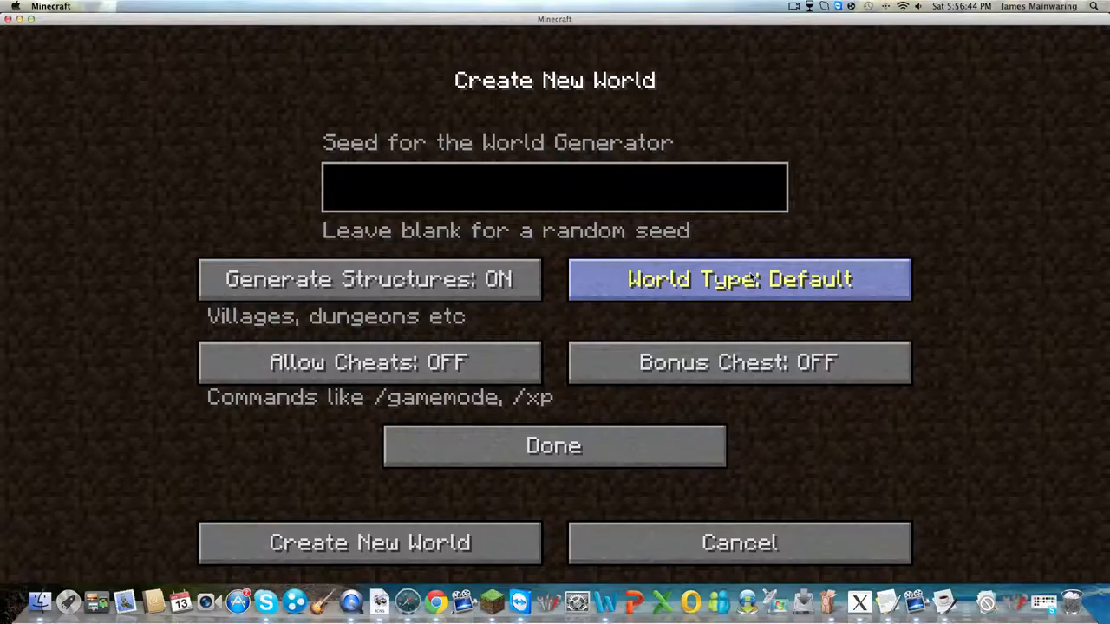
pyautogui.click(752, 275)
pyautogui.click(751, 276)
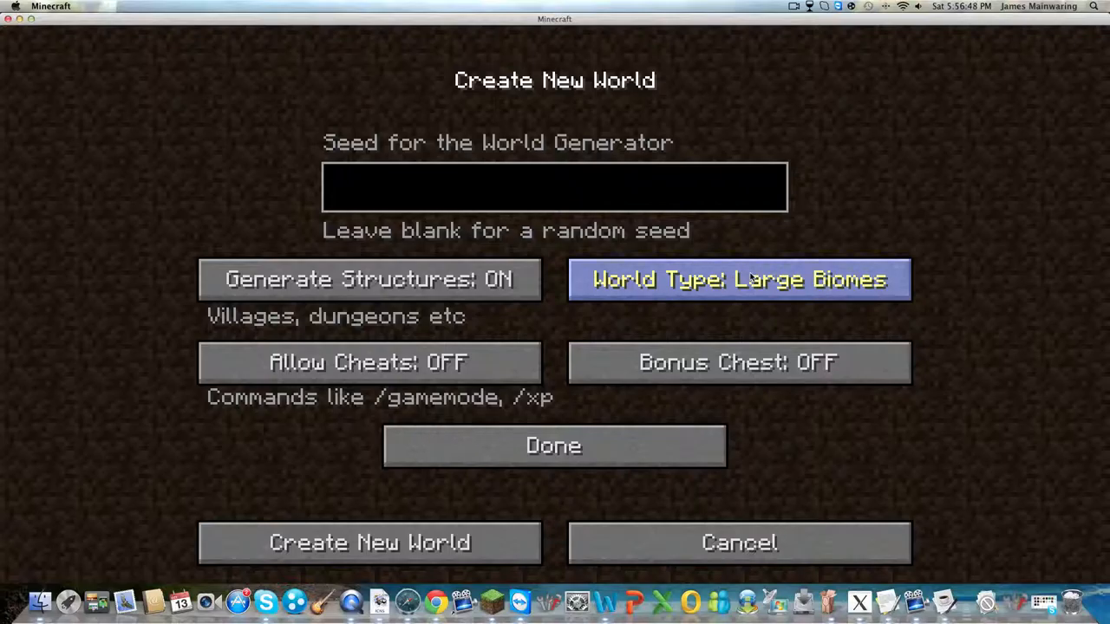
pyautogui.click(751, 275)
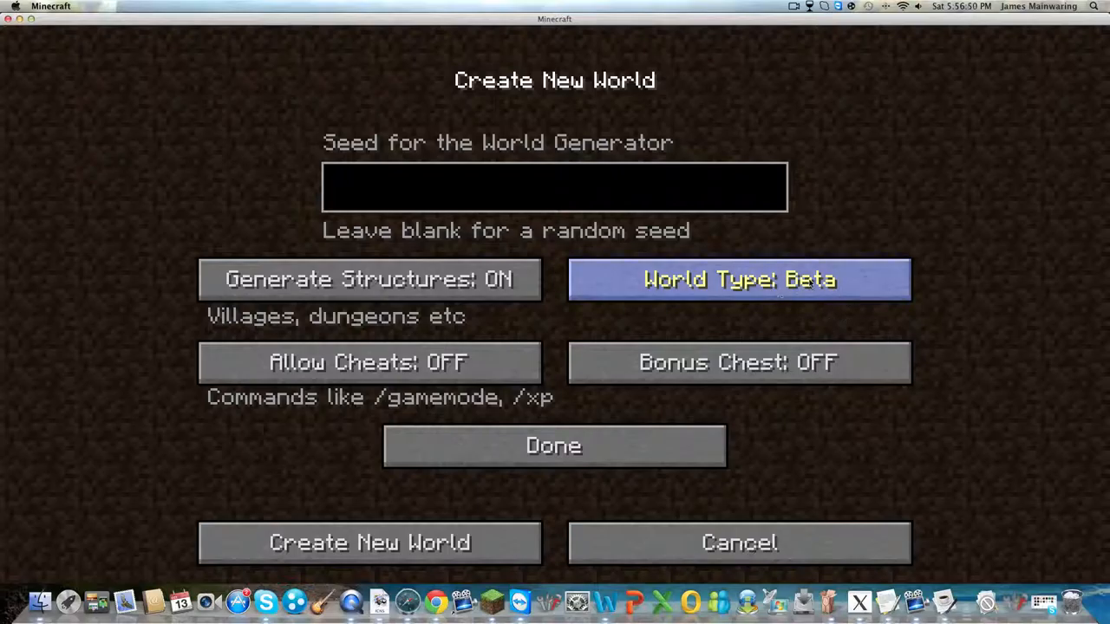
pyautogui.click(759, 294)
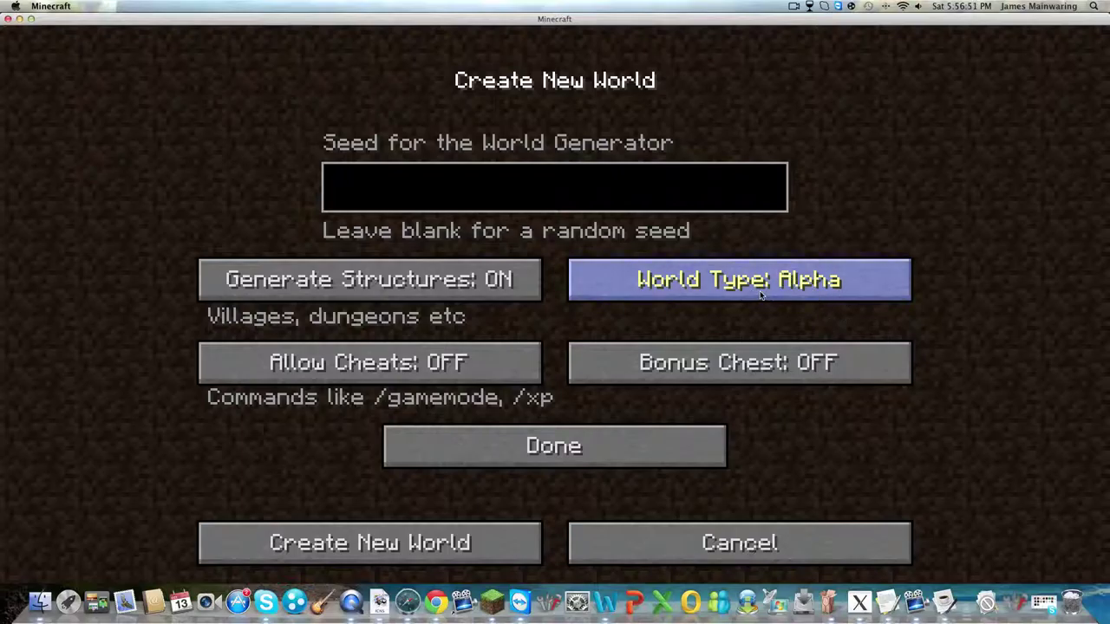
pyautogui.click(847, 295)
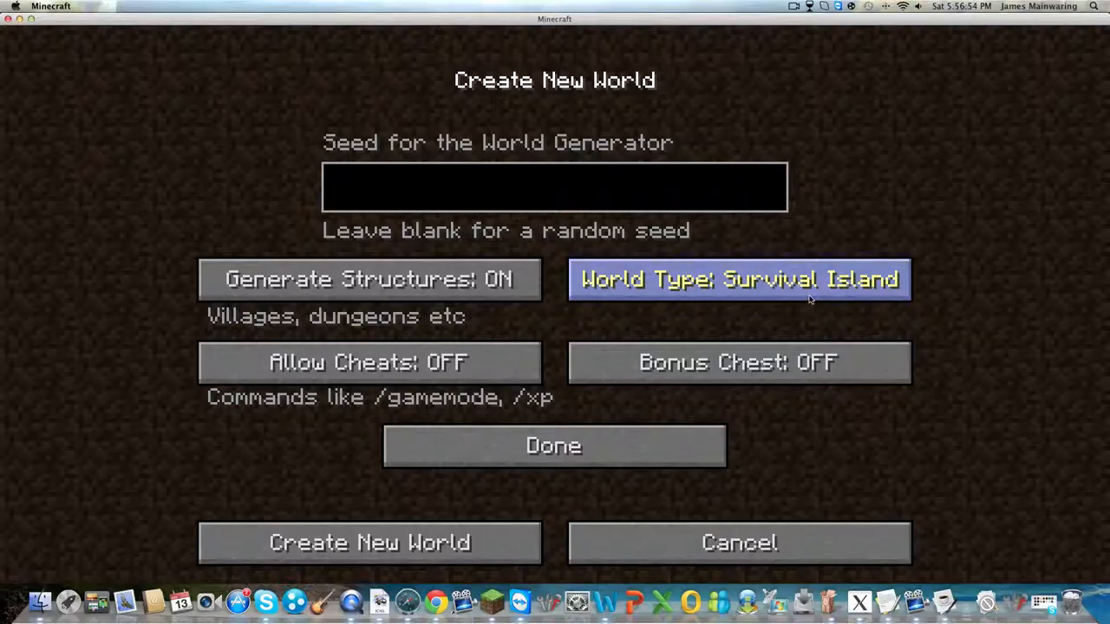
pyautogui.click(810, 299)
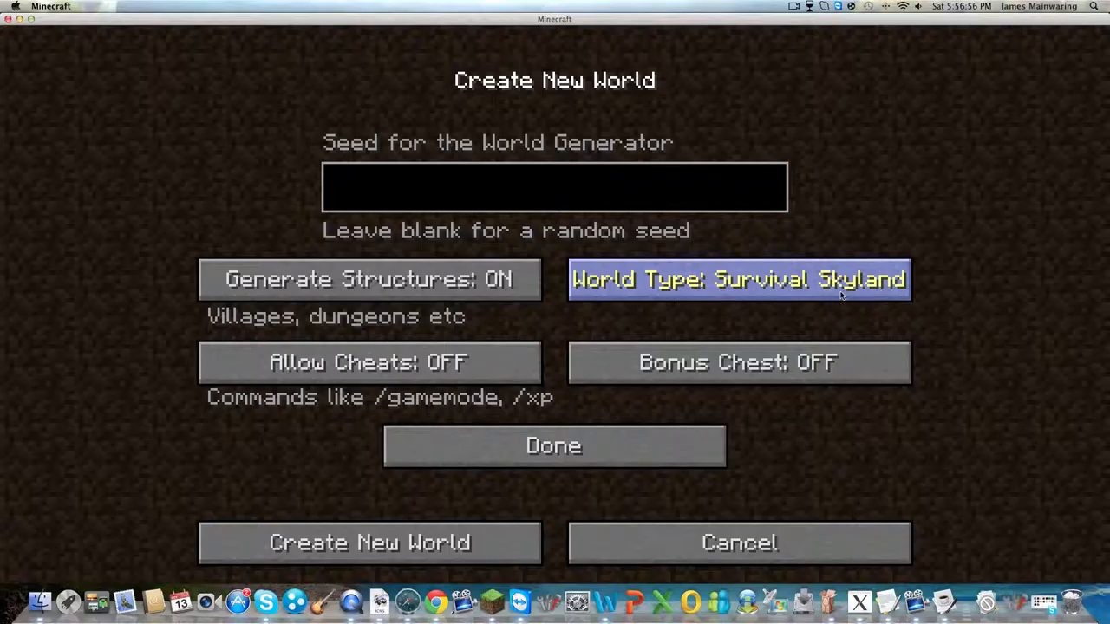
pyautogui.click(841, 296)
pyautogui.click(822, 293)
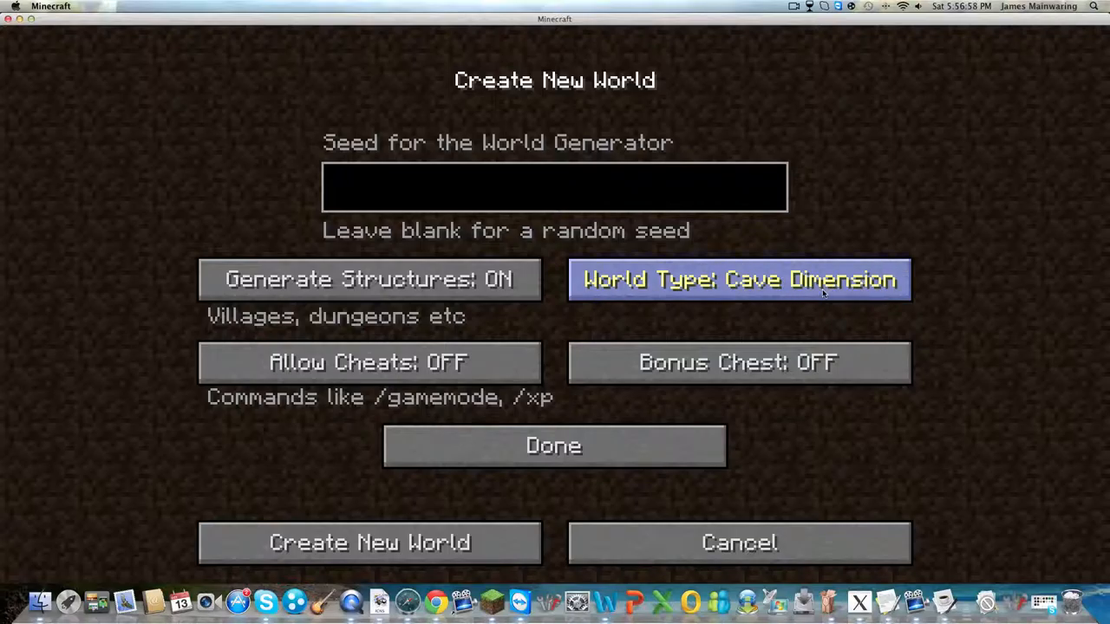
# - Set the World Type to Beta and generate the new world
pyautogui.click(765, 291)
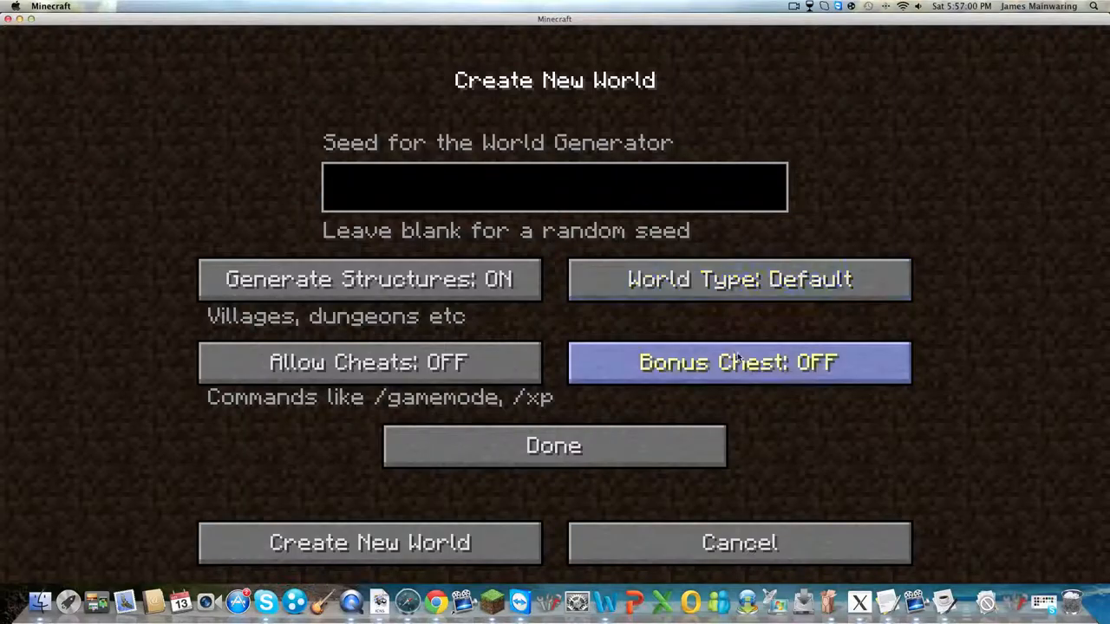
pyautogui.click(597, 267)
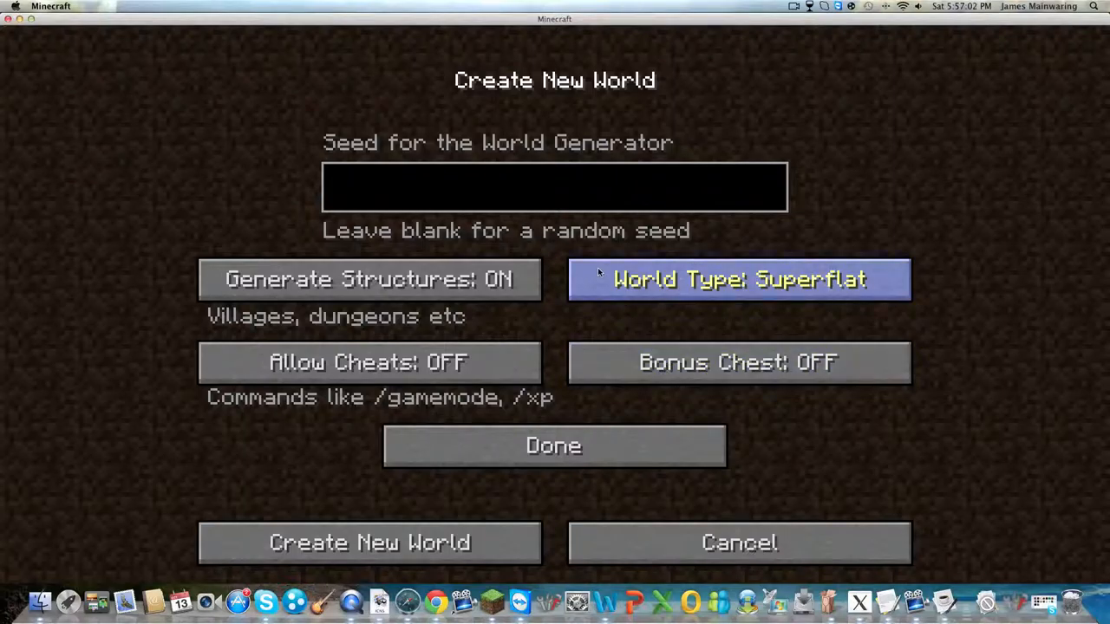
pyautogui.click(598, 273)
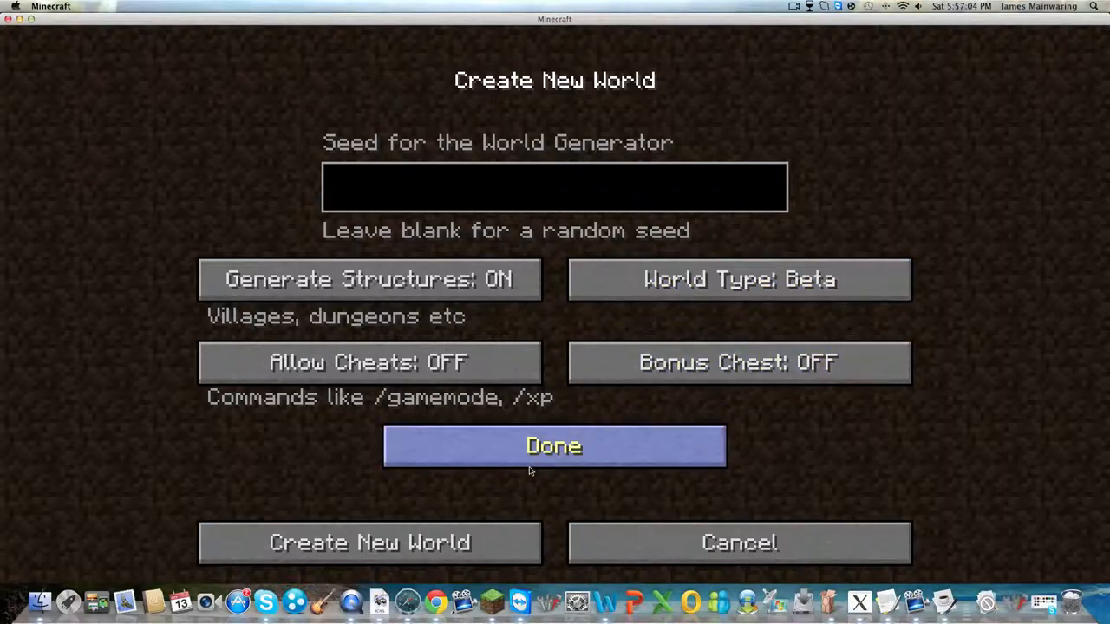
pyautogui.click(514, 546)
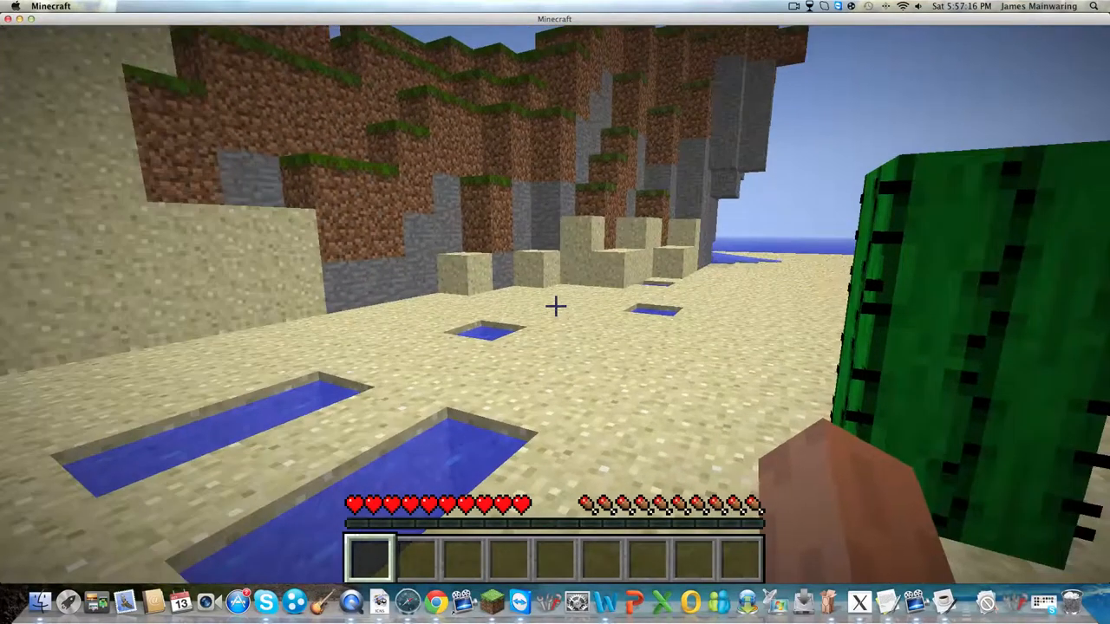
# - Switch Graphics to Fast with a shorter render distance in Video Settings
pyautogui.press('w')
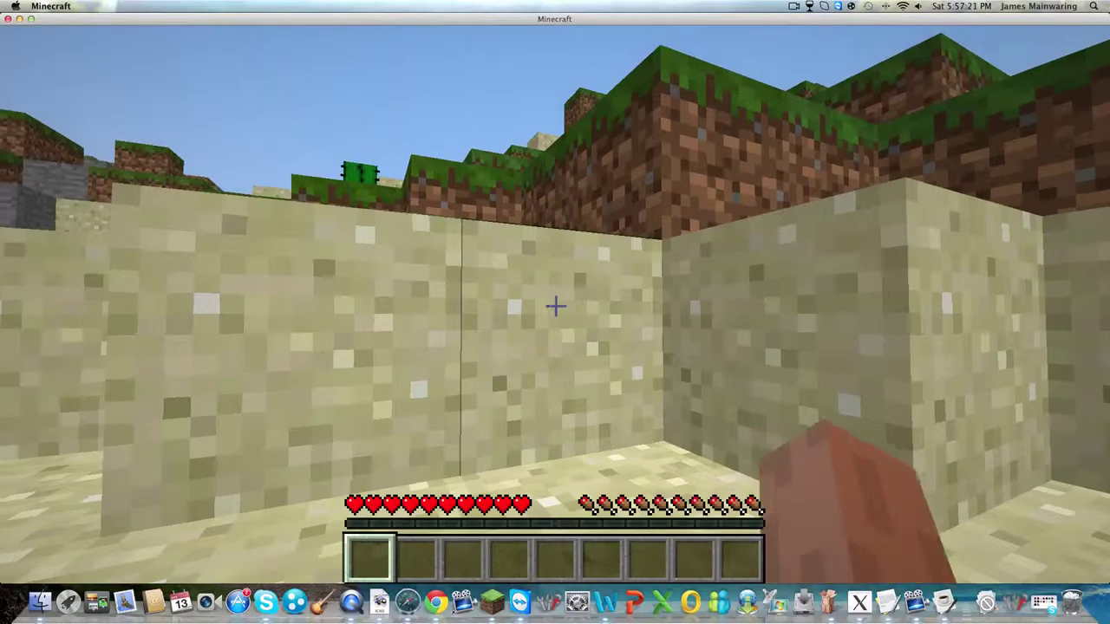
pyautogui.press('Escape')
pyautogui.click(537, 356)
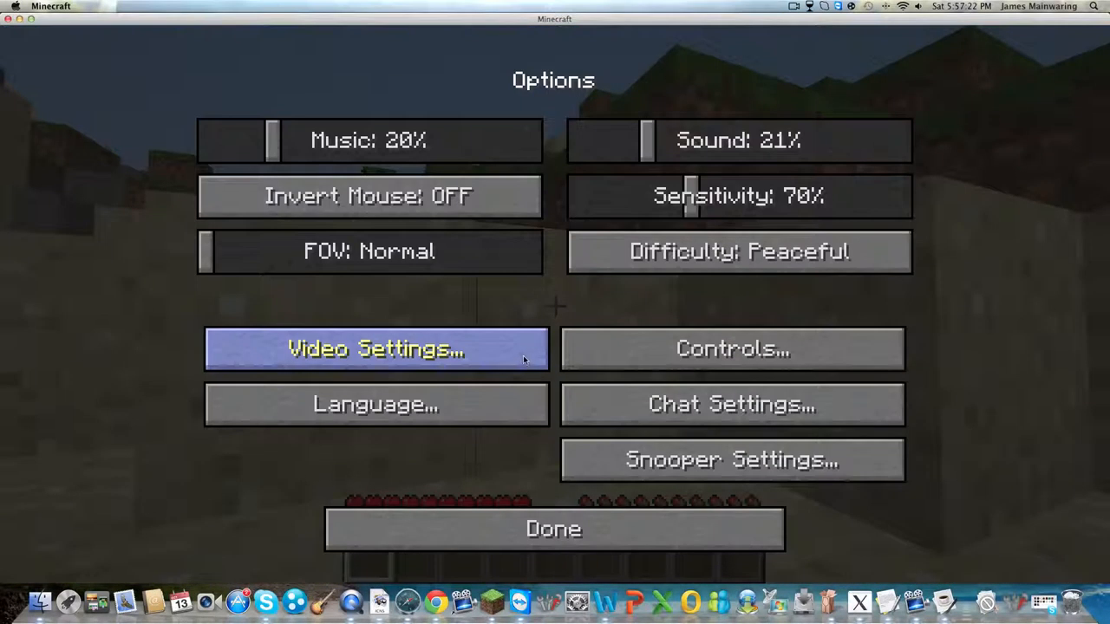
pyautogui.click(524, 337)
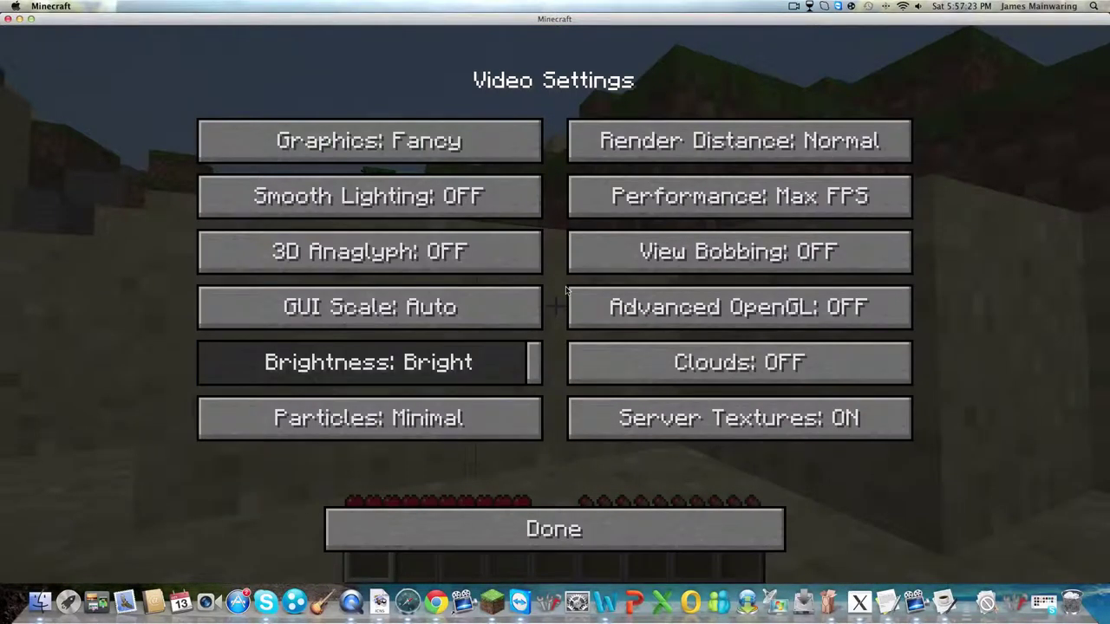
pyautogui.click(702, 148)
pyautogui.click(390, 146)
pyautogui.click(627, 535)
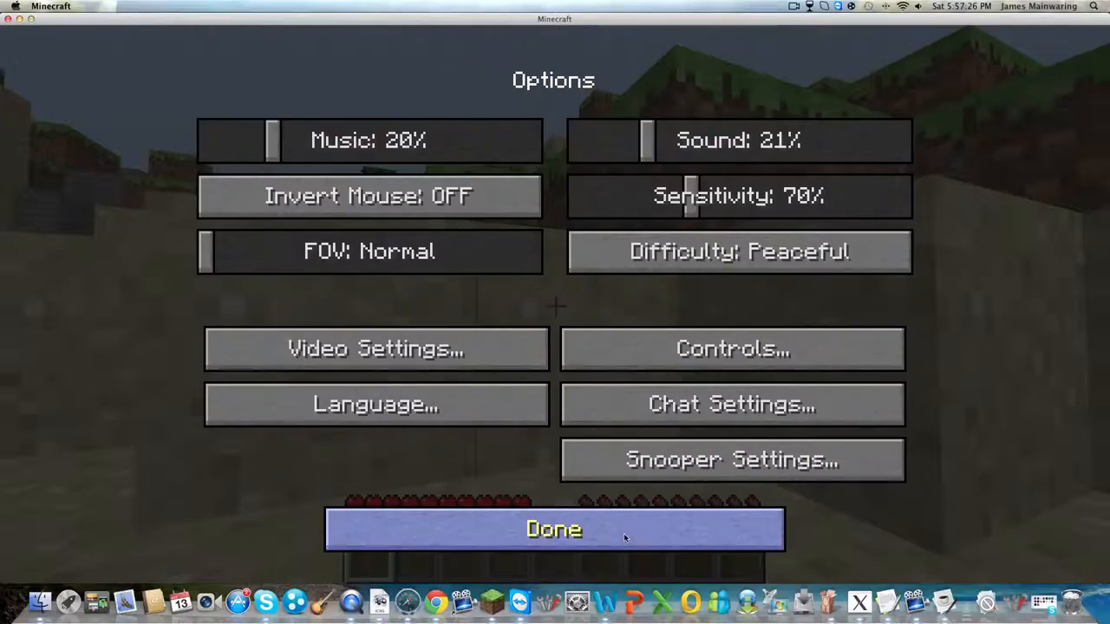
pyautogui.press('Escape')
# - Climb over the grass and stone hills to overlook the sand beach and water
pyautogui.press('w')
pyautogui.press('space')
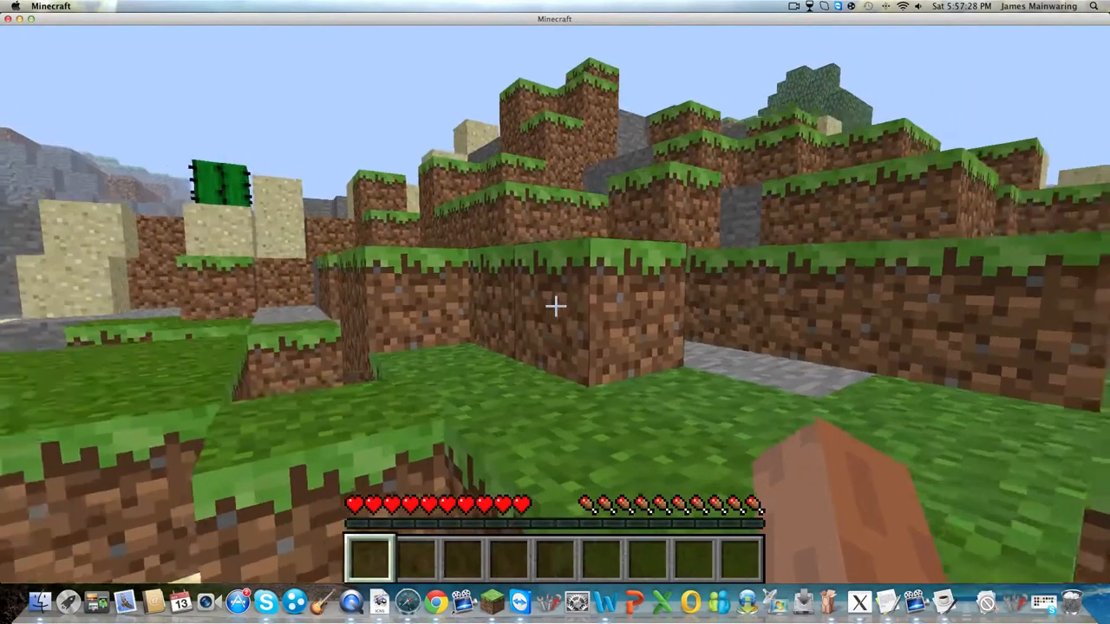
pyautogui.press('w')
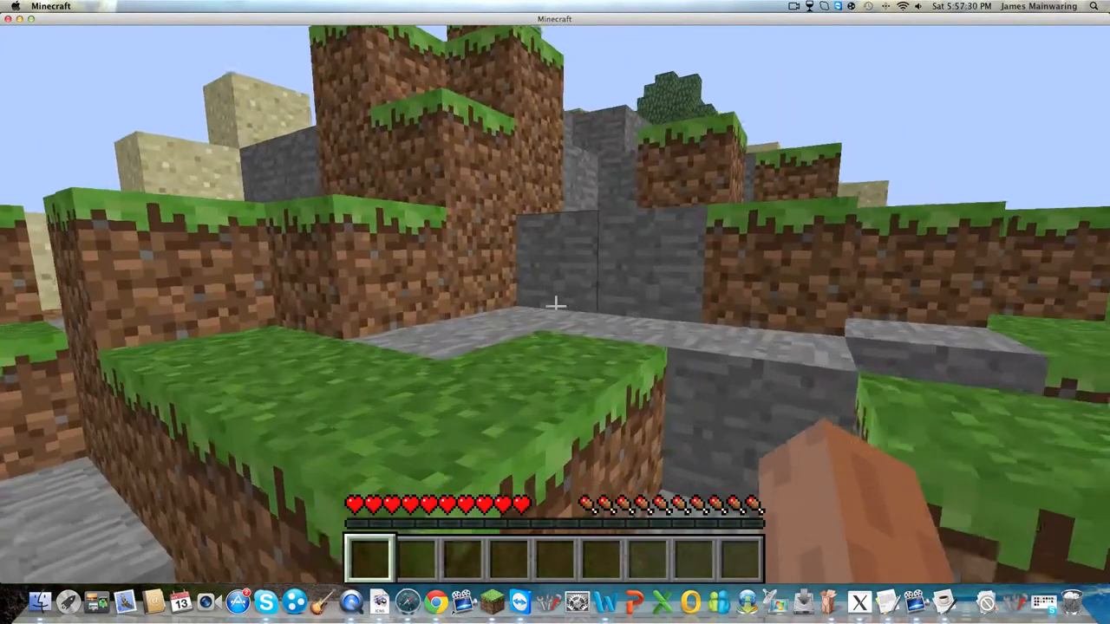
pyautogui.press('w')
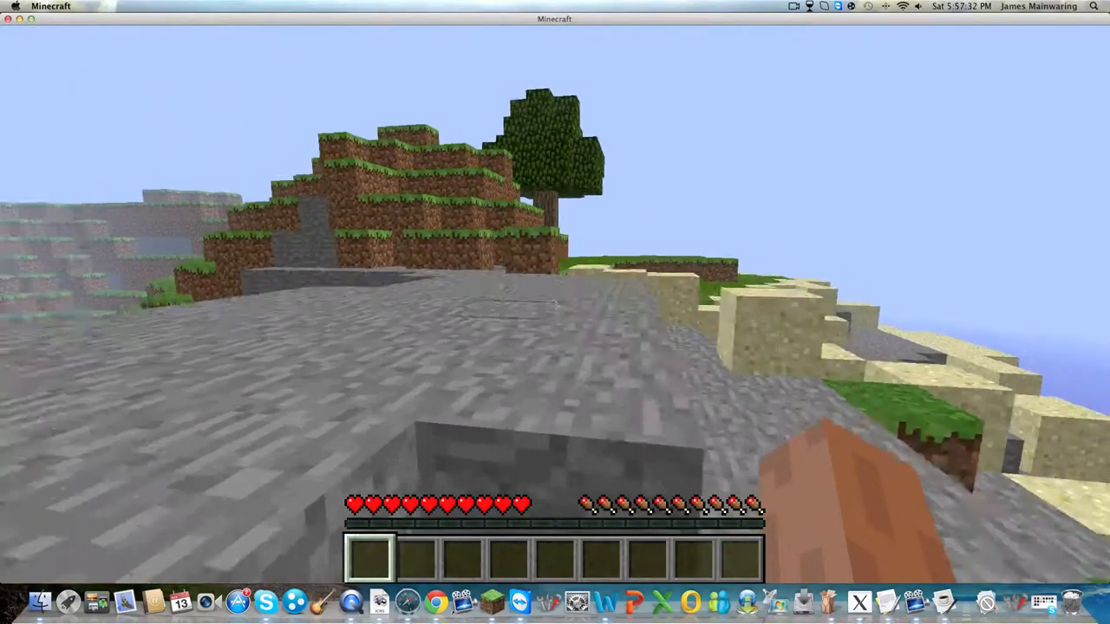
pyautogui.press('w')
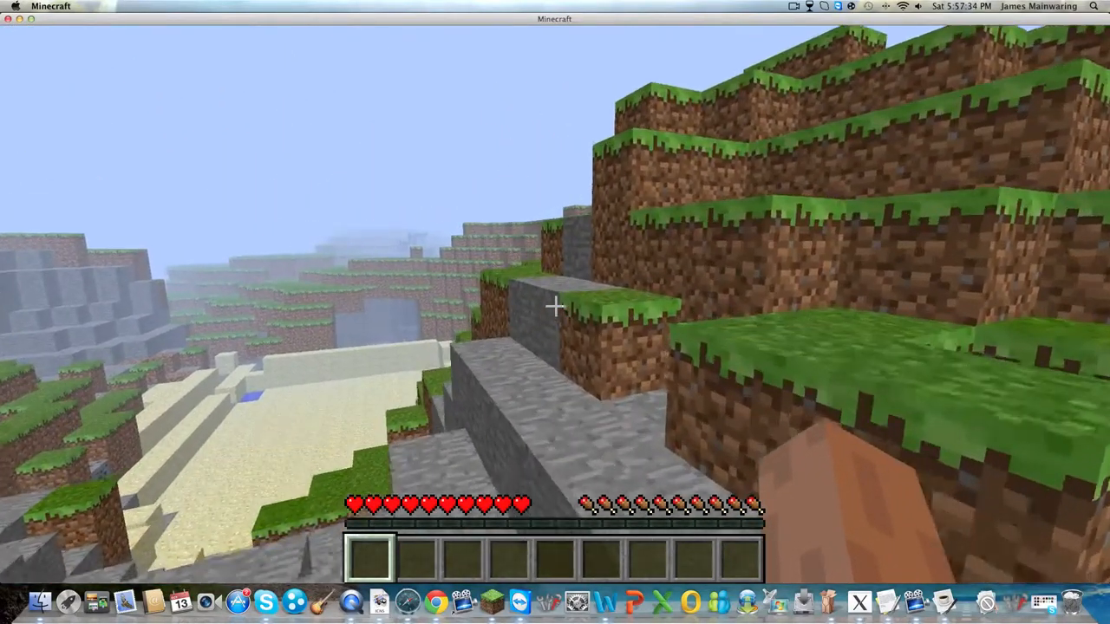
pyautogui.press('w')
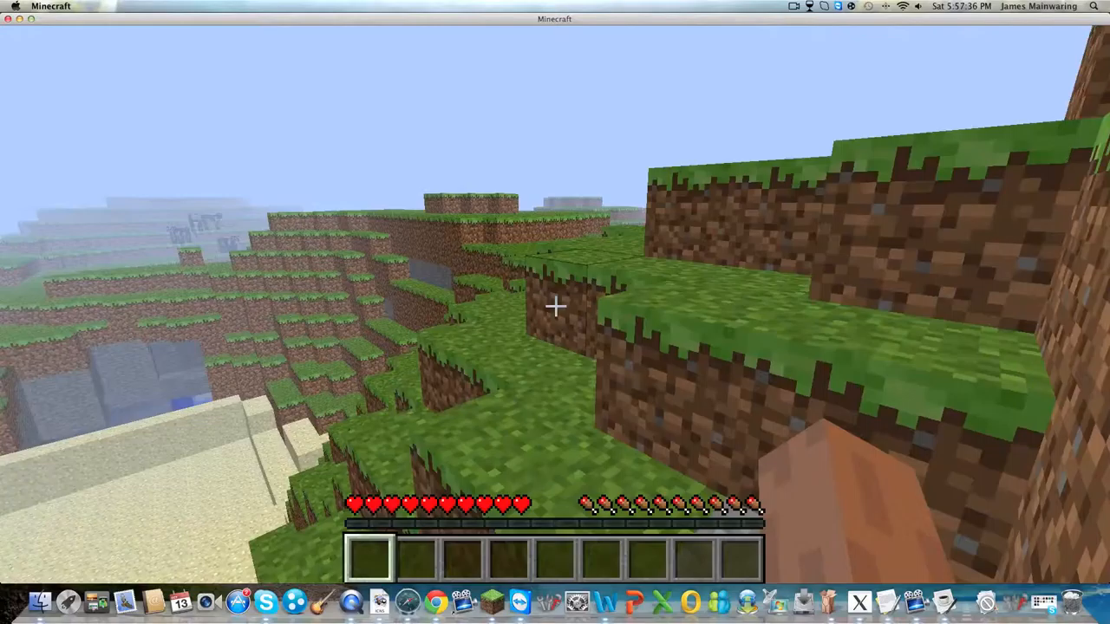
pyautogui.press('w')
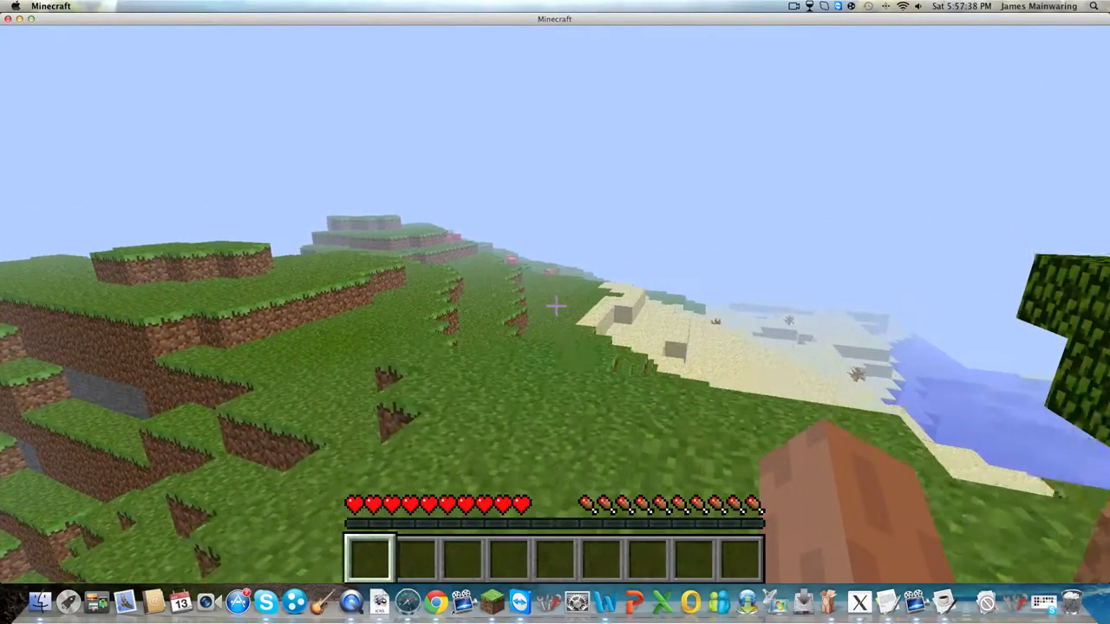
# - Cycle the render distance back to Normal in Video Settings
pyautogui.press('Escape')
pyautogui.click(512, 369)
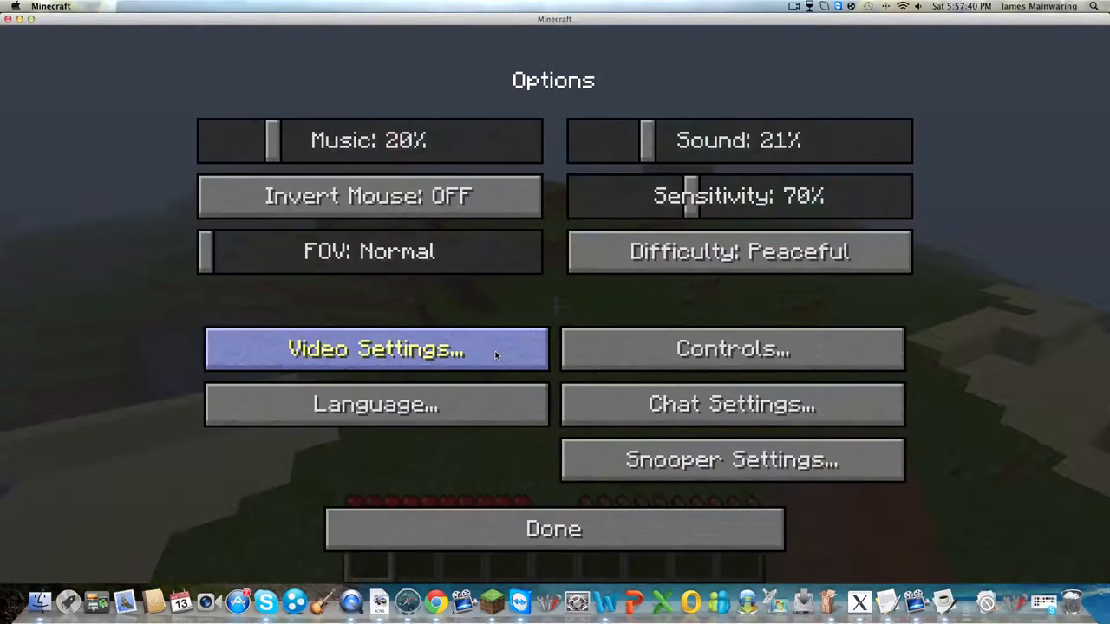
pyautogui.click(495, 348)
pyautogui.click(641, 141)
pyautogui.click(641, 140)
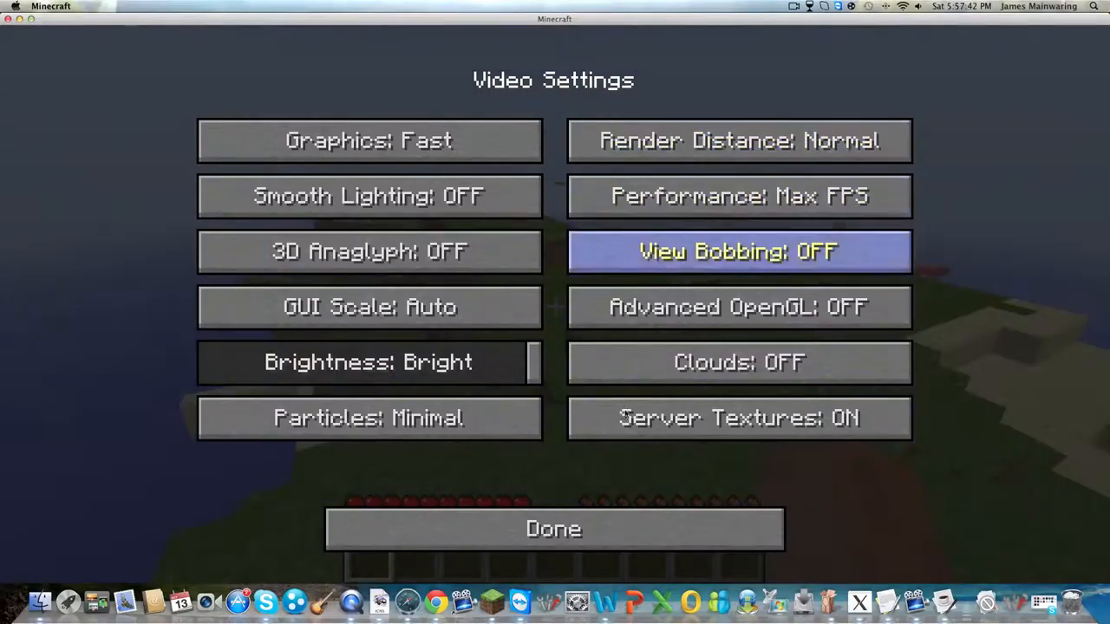
pyautogui.click(617, 531)
pyautogui.click(555, 203)
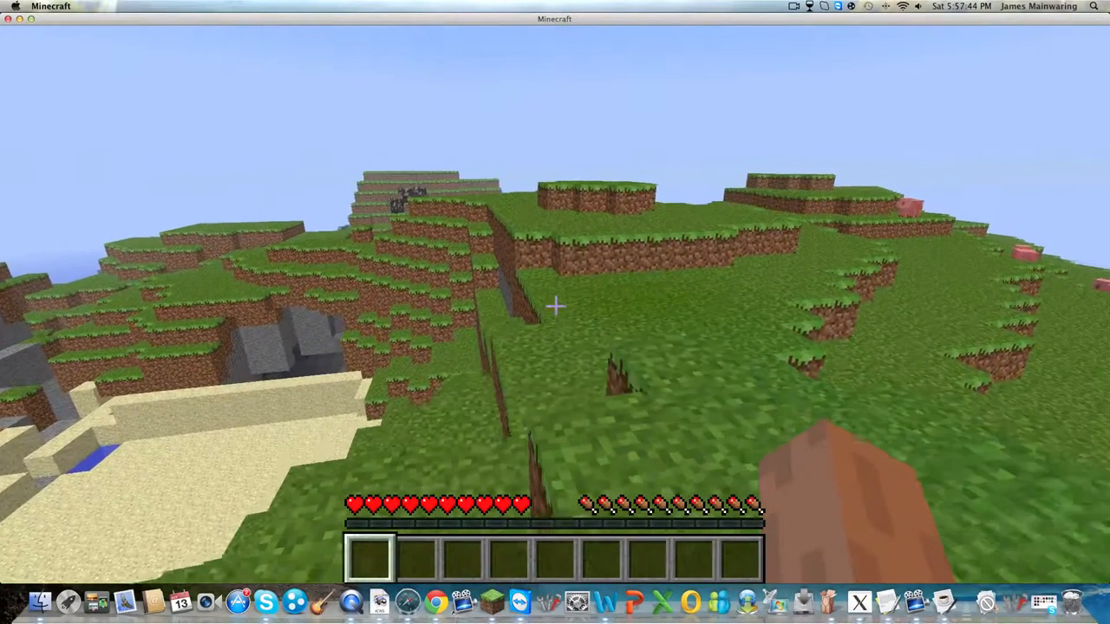
# - Look over the sand, stone hill and grassland, then pause the game
pyautogui.press('w')
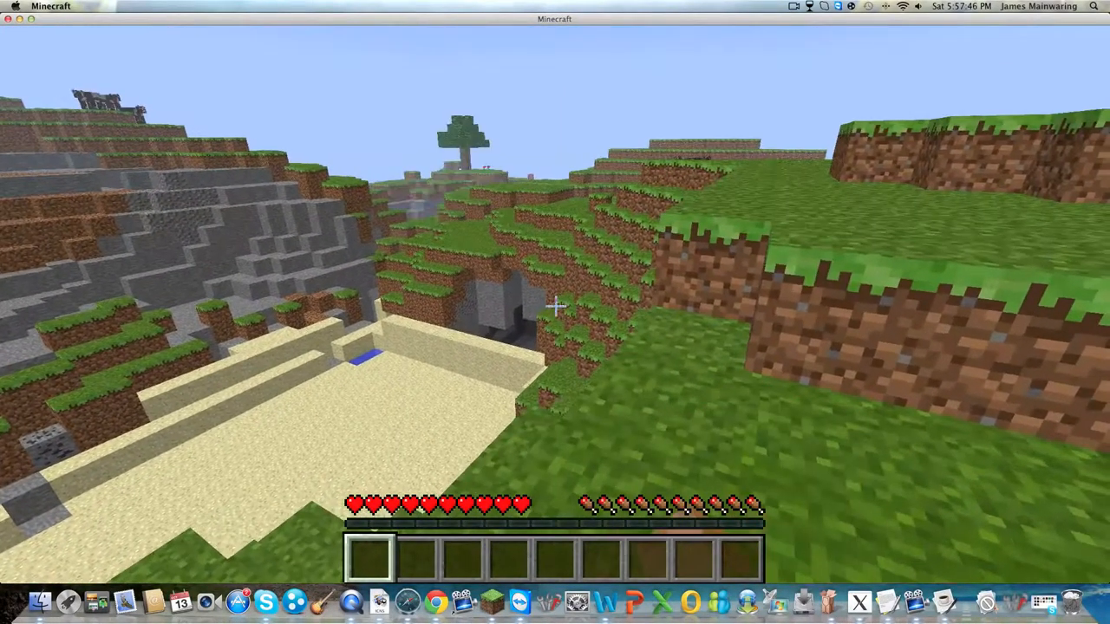
pyautogui.press('w')
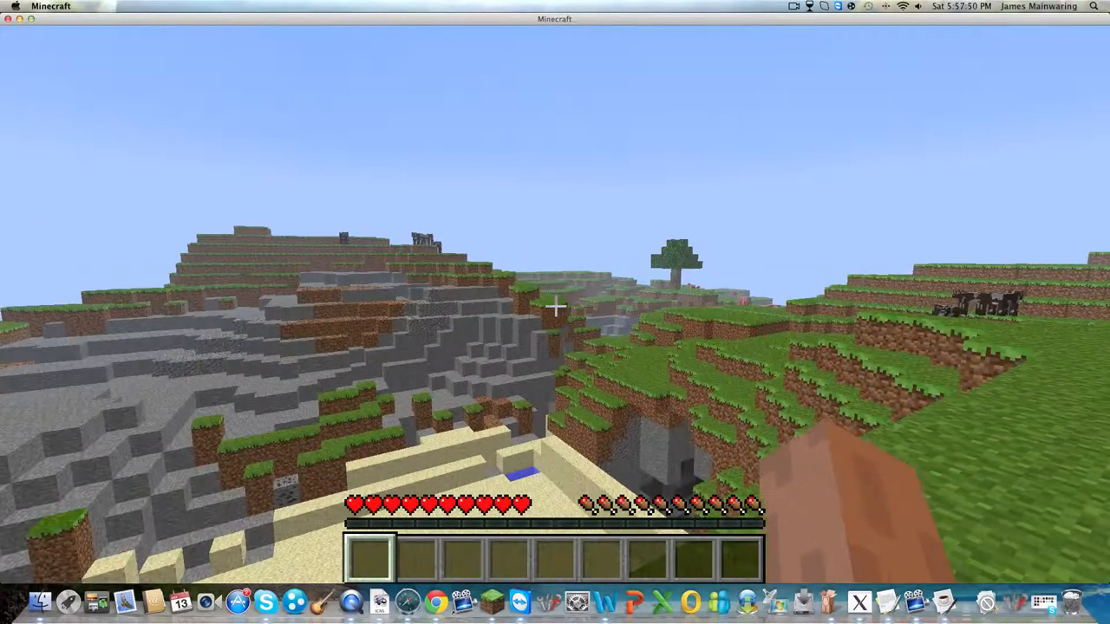
pyautogui.press('w')
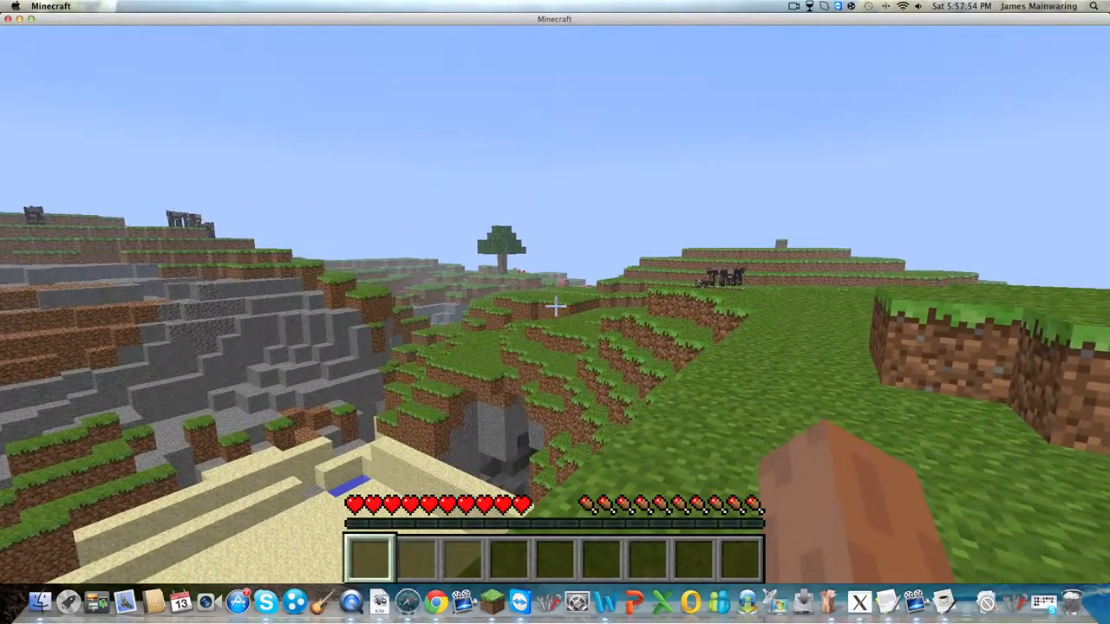
pyautogui.press('Escape')
# - Save and quit to title, briefly visit Multiplayer, then go to the Singleplayer list
pyautogui.click(544, 436)
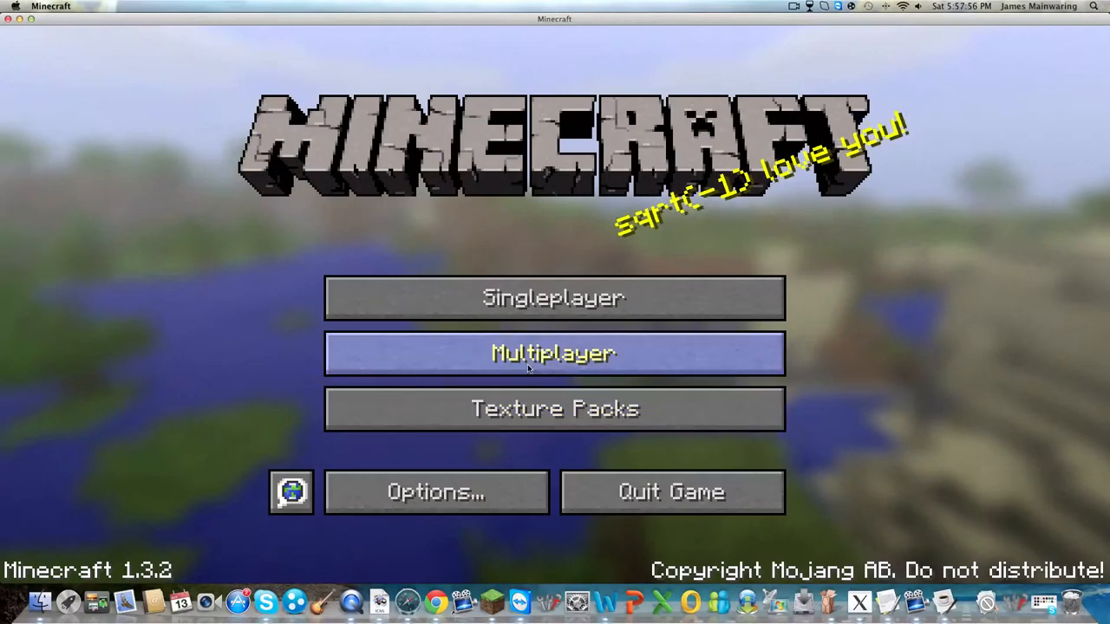
pyautogui.click(522, 359)
pyautogui.scroll(-5, 523, 359)
pyautogui.scroll(-1, 523, 358)
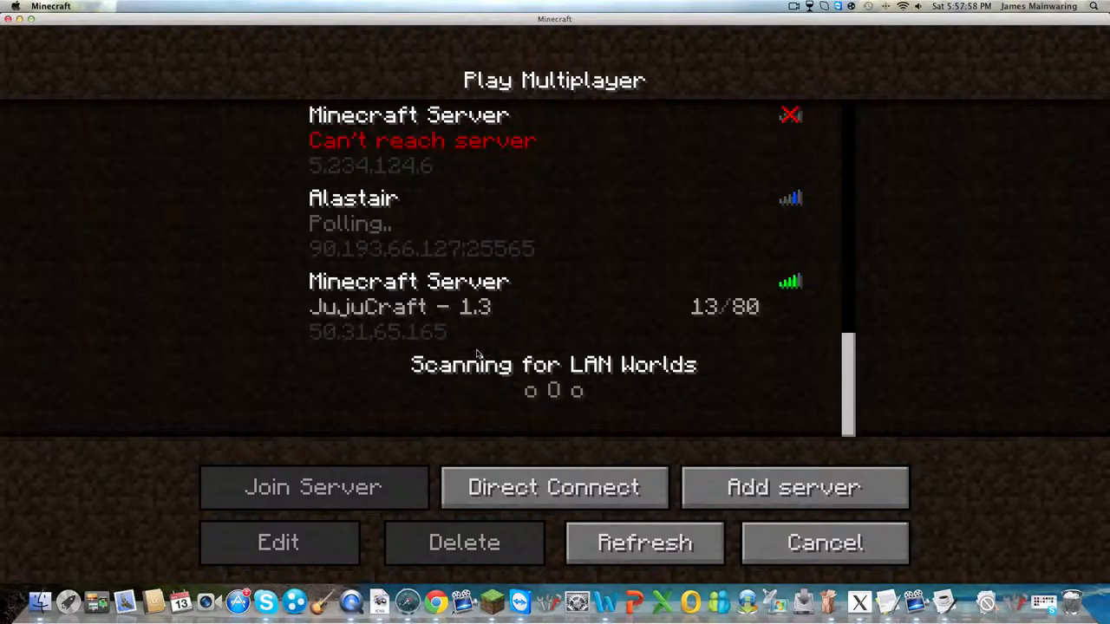
pyautogui.click(840, 562)
pyautogui.click(572, 302)
pyautogui.scroll(-2, 569, 305)
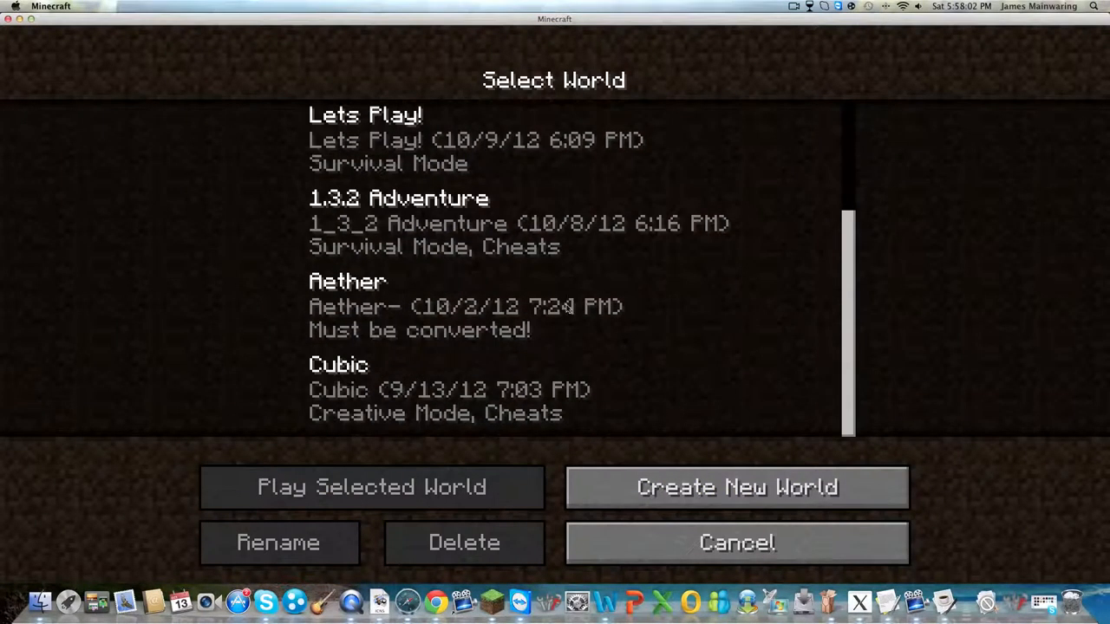
pyautogui.scroll(2, 543, 312)
# - Delete the New World save and generate a fresh world with the Alpha world type
pyautogui.click(511, 160)
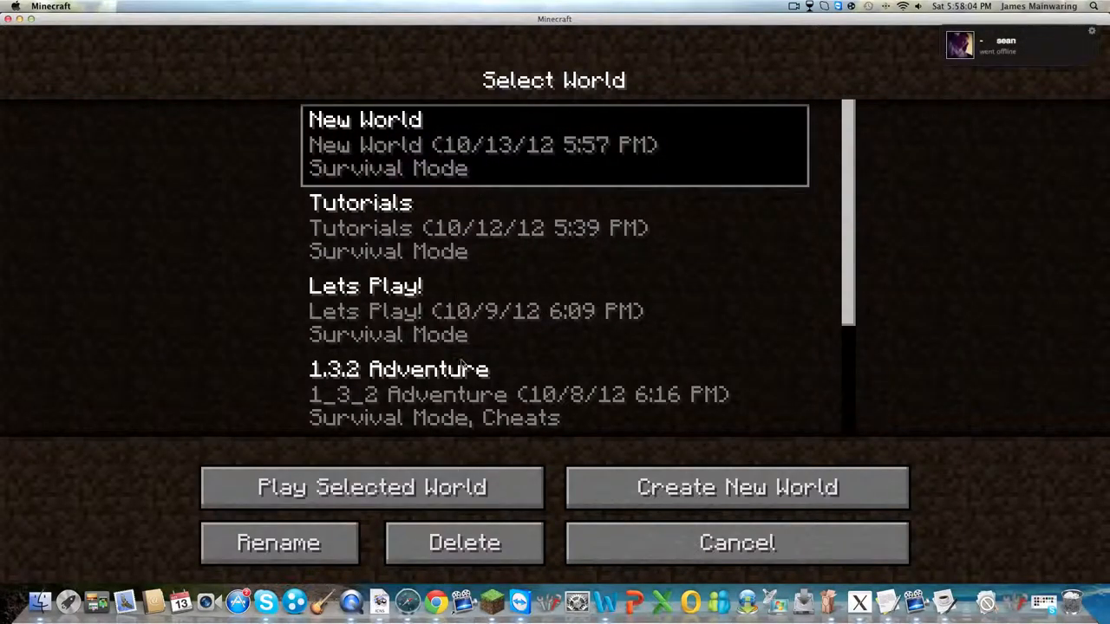
pyautogui.click(468, 532)
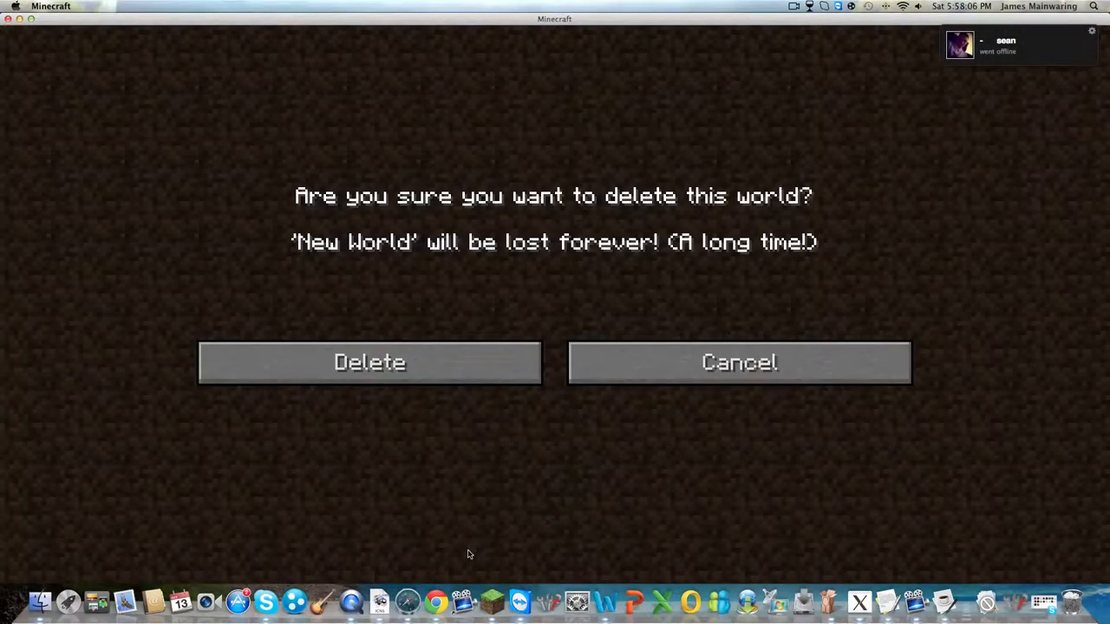
pyautogui.click(471, 350)
pyautogui.click(634, 498)
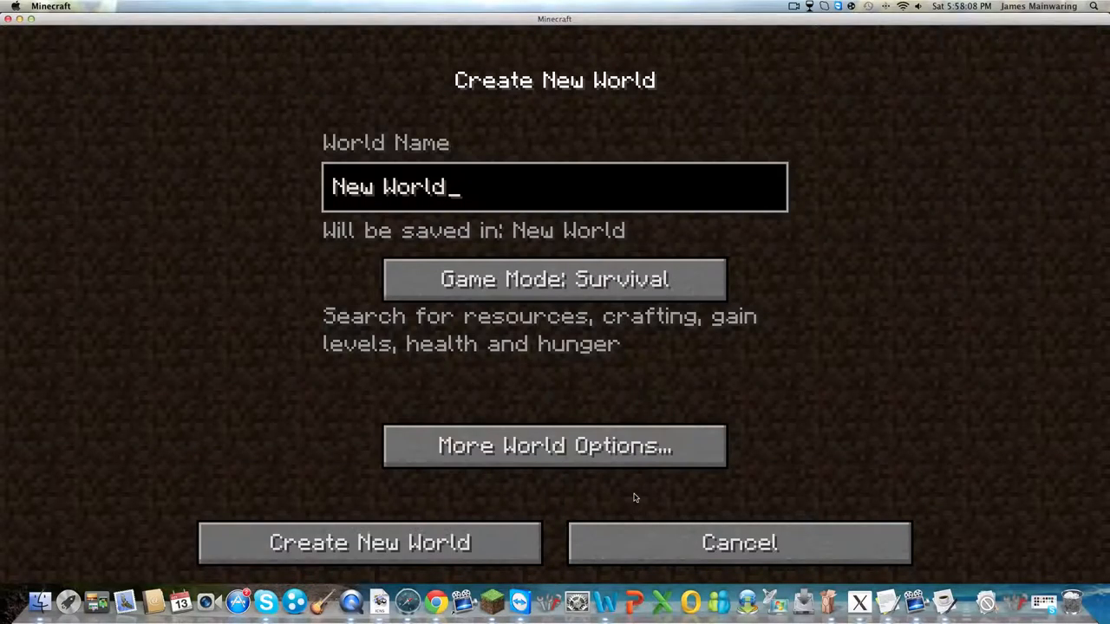
pyautogui.click(630, 459)
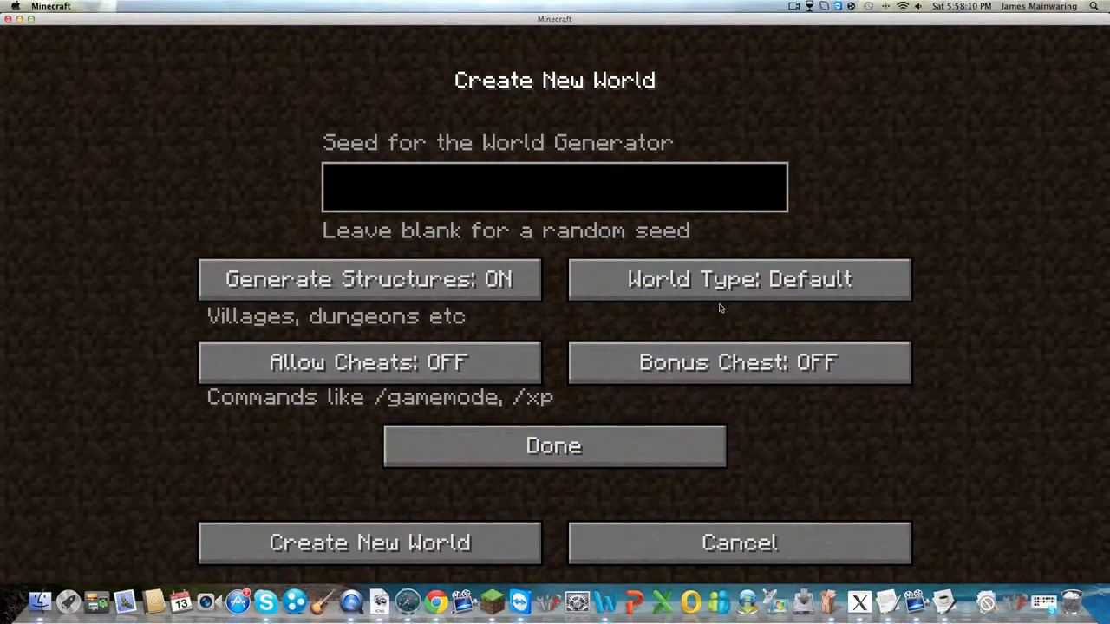
pyautogui.click(622, 429)
pyautogui.click(527, 541)
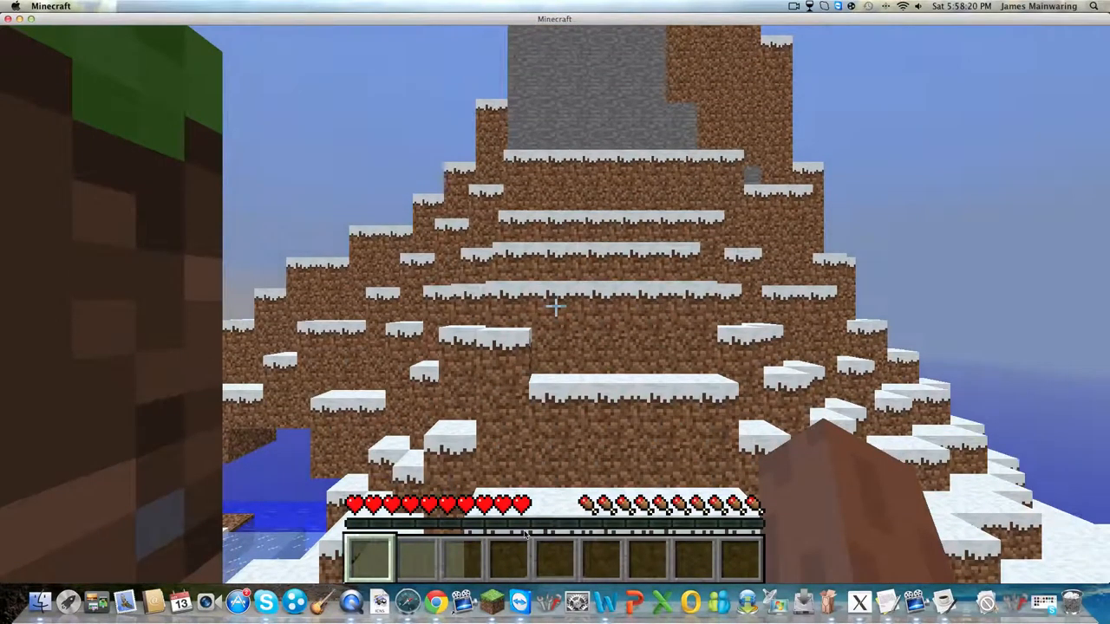
# - Glance at the Video Settings and return to the snowy world
pyautogui.press('Escape')
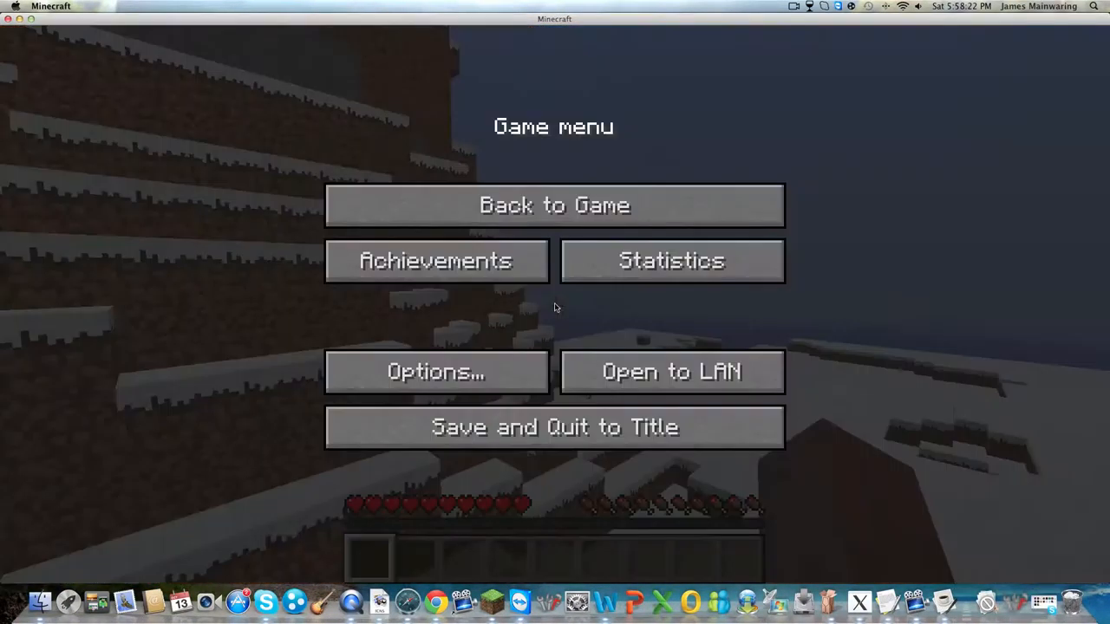
pyautogui.click(510, 374)
pyautogui.click(165, 345)
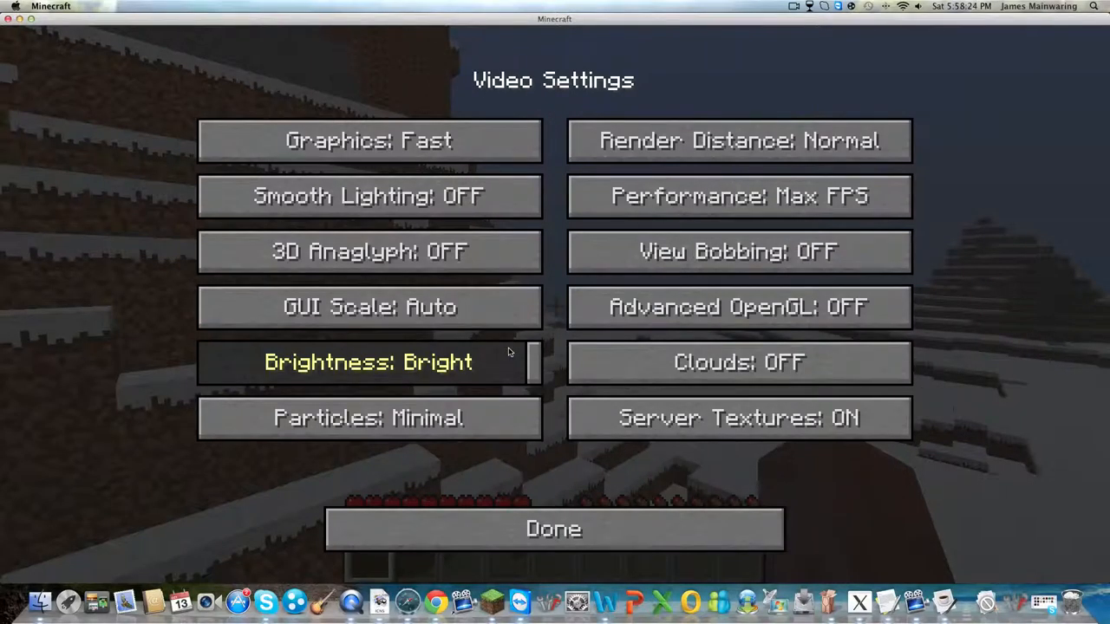
pyautogui.doubleClick(510, 523)
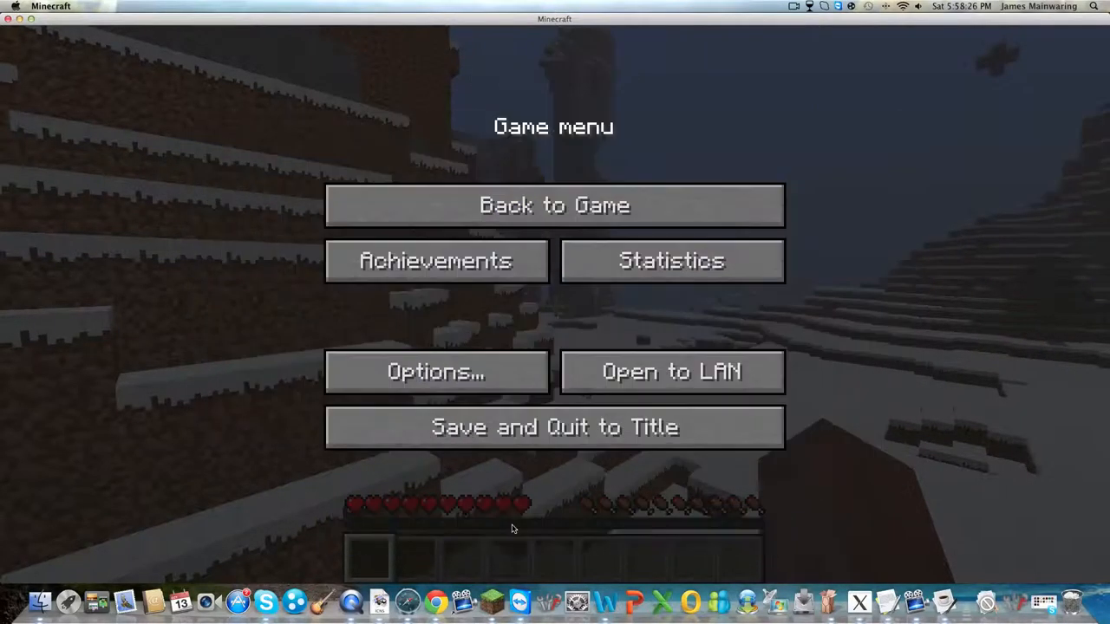
pyautogui.click(555, 192)
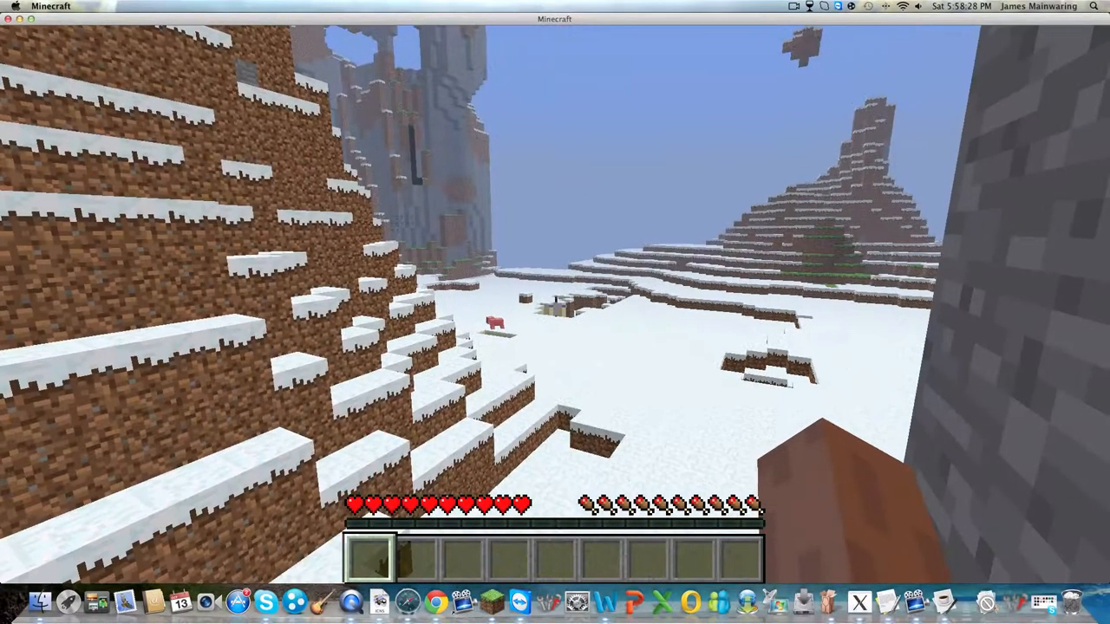
# - Walk across the snow past the pyramid hill, stone tower and pigs onto a dirt ledge
pyautogui.press('w')
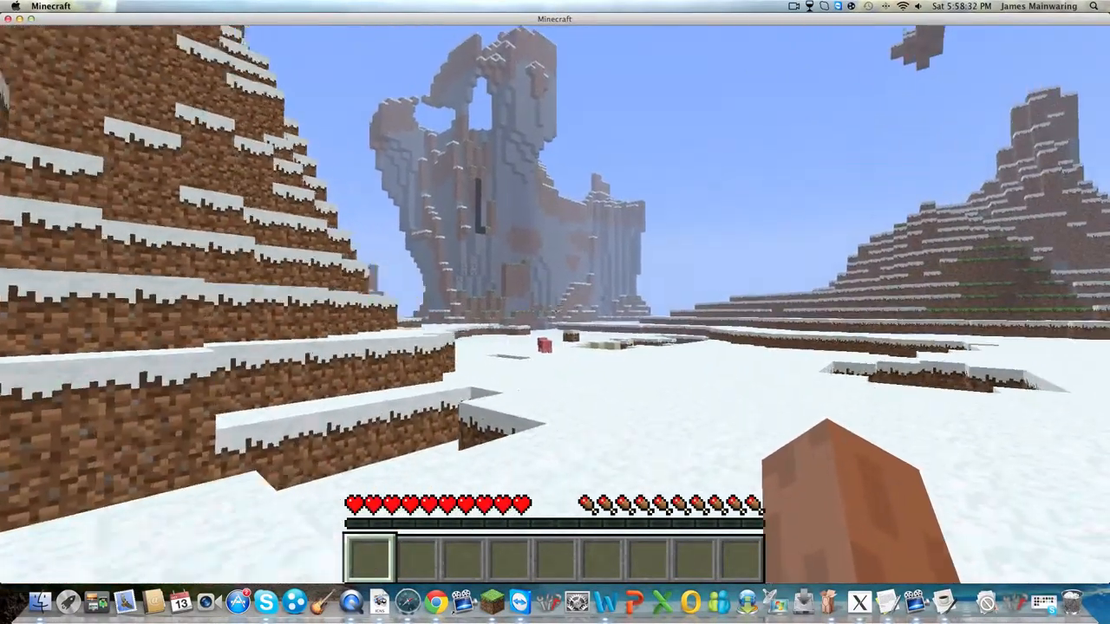
pyautogui.press('w')
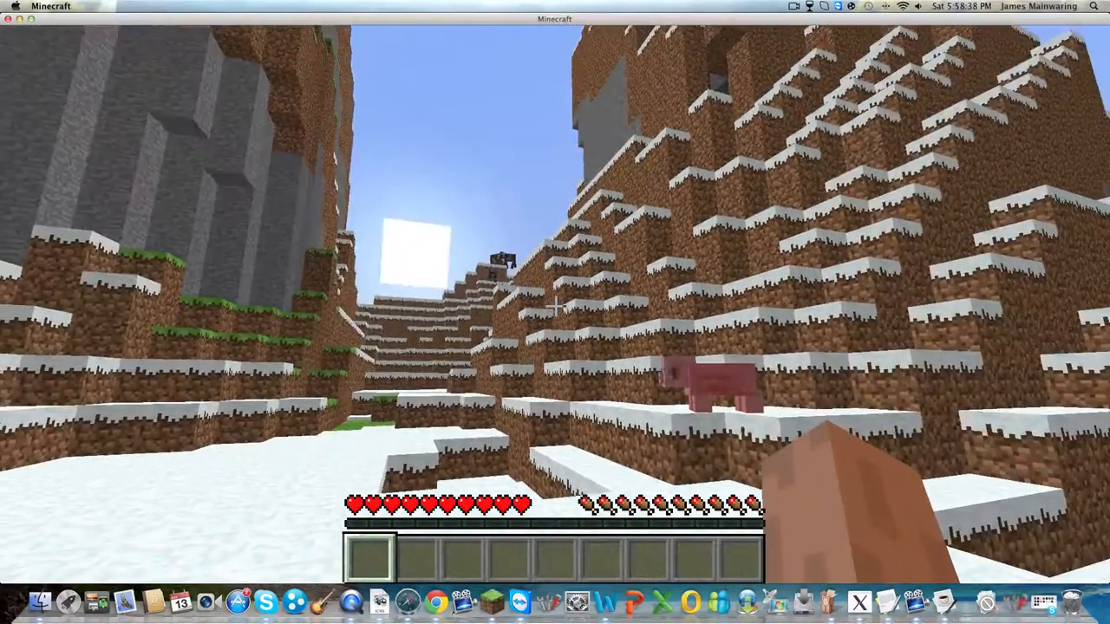
pyautogui.press('w')
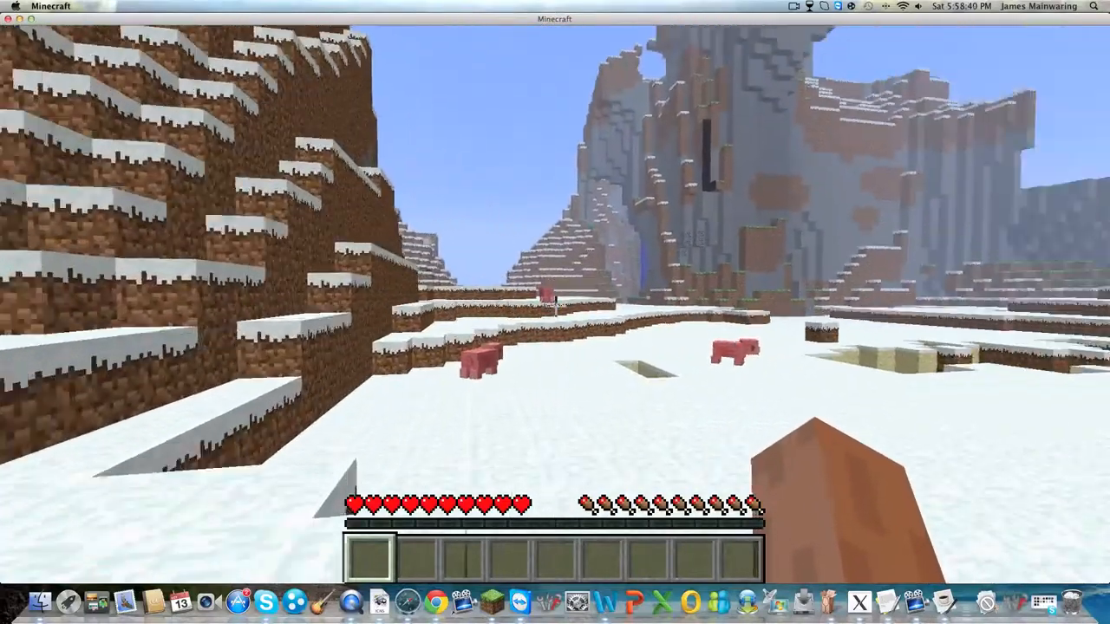
pyautogui.press('w')
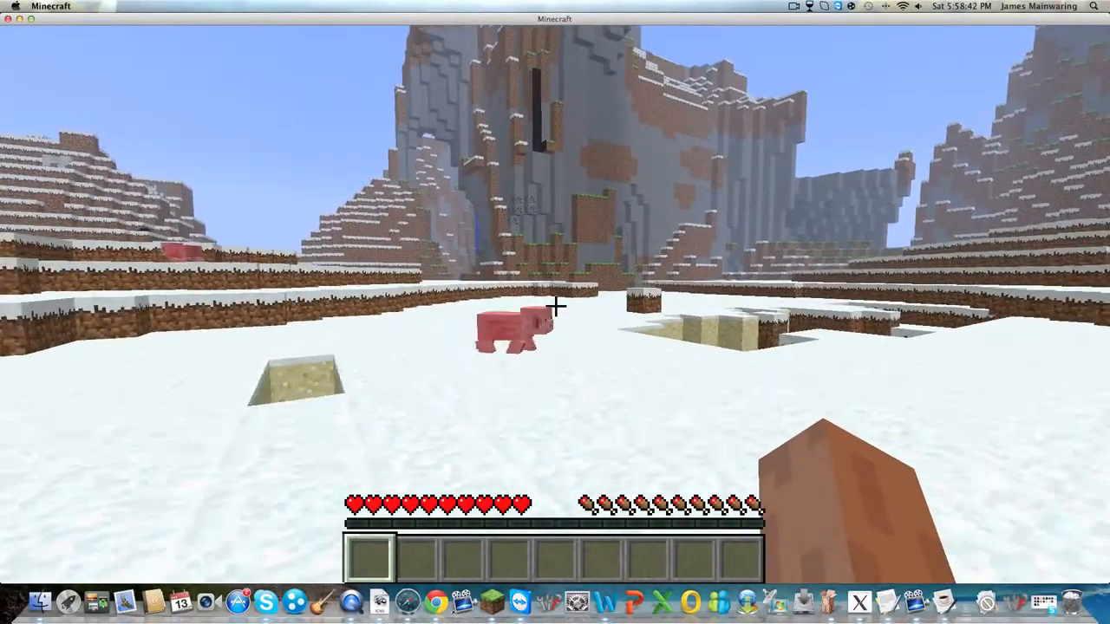
pyautogui.press('w')
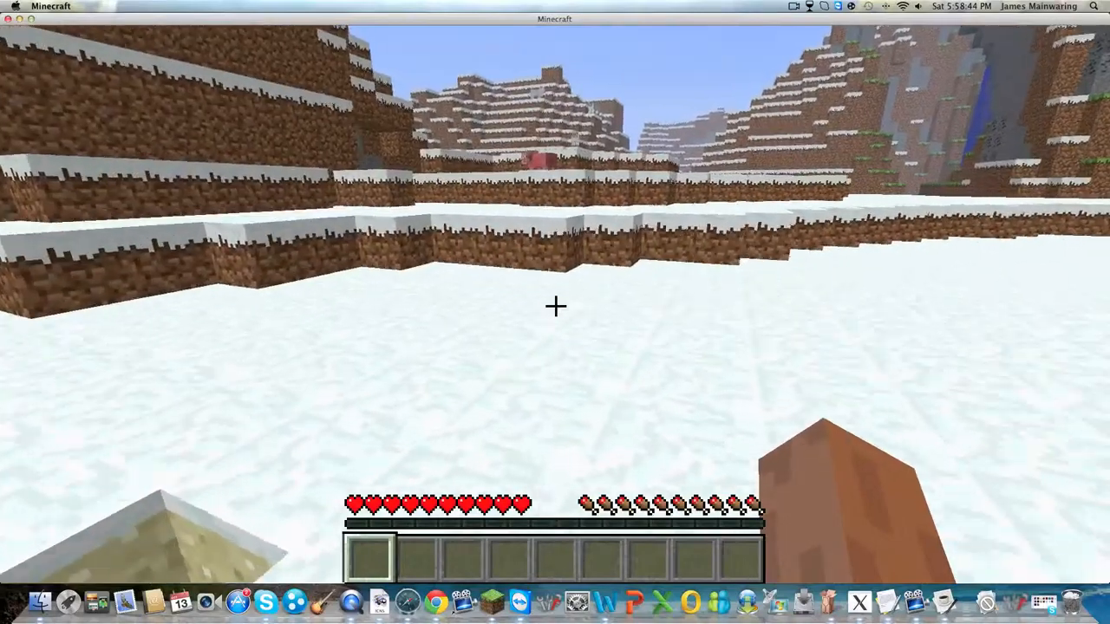
pyautogui.press('s')
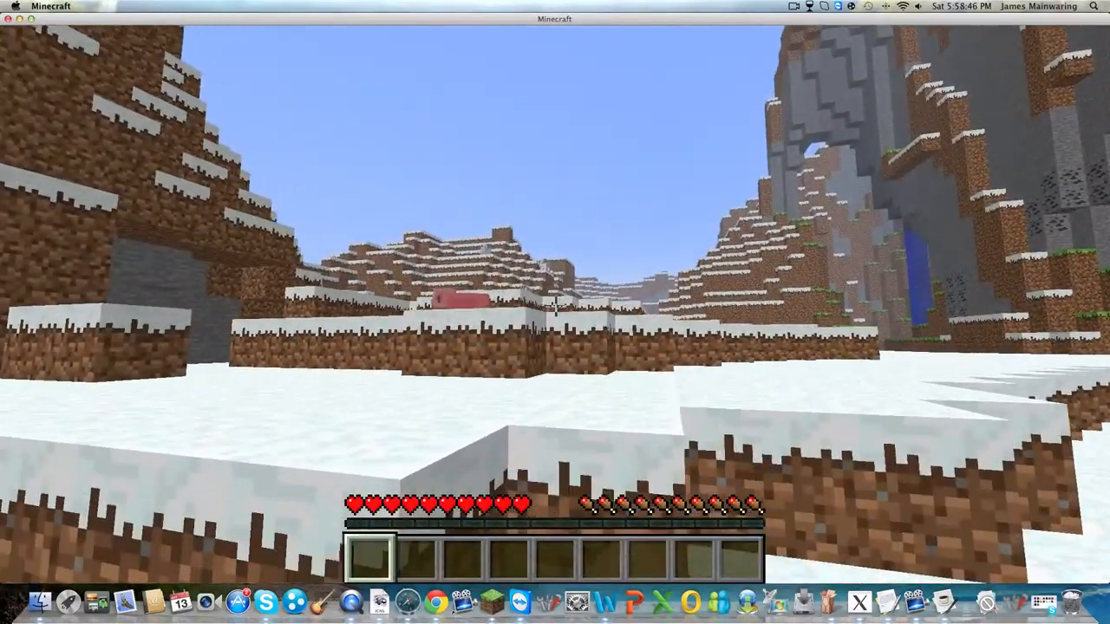
pyautogui.press('w')
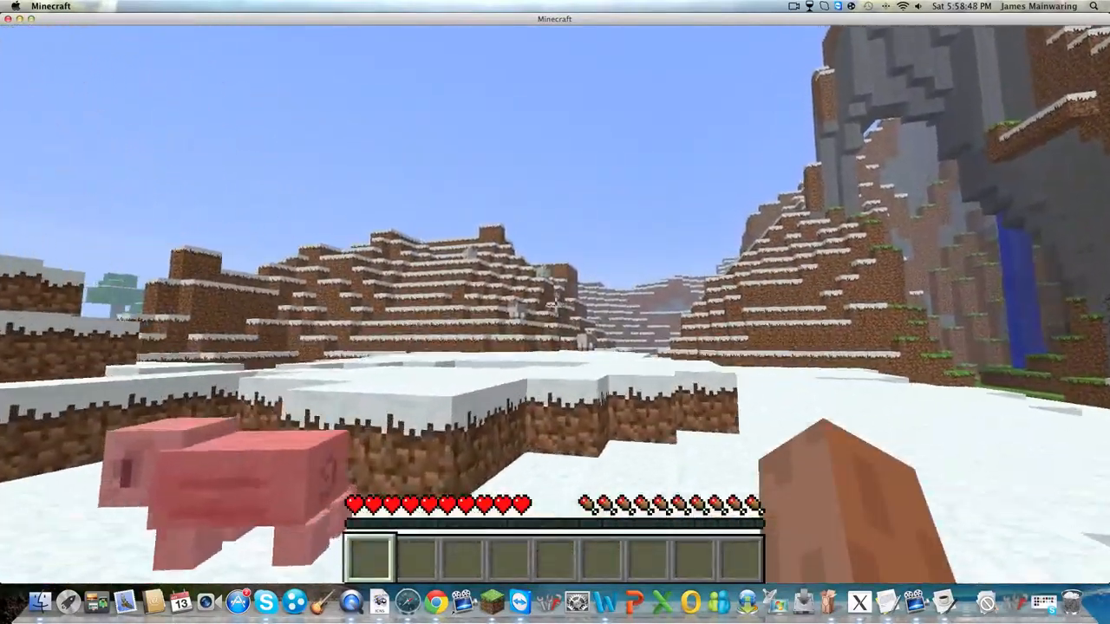
pyautogui.press('w')
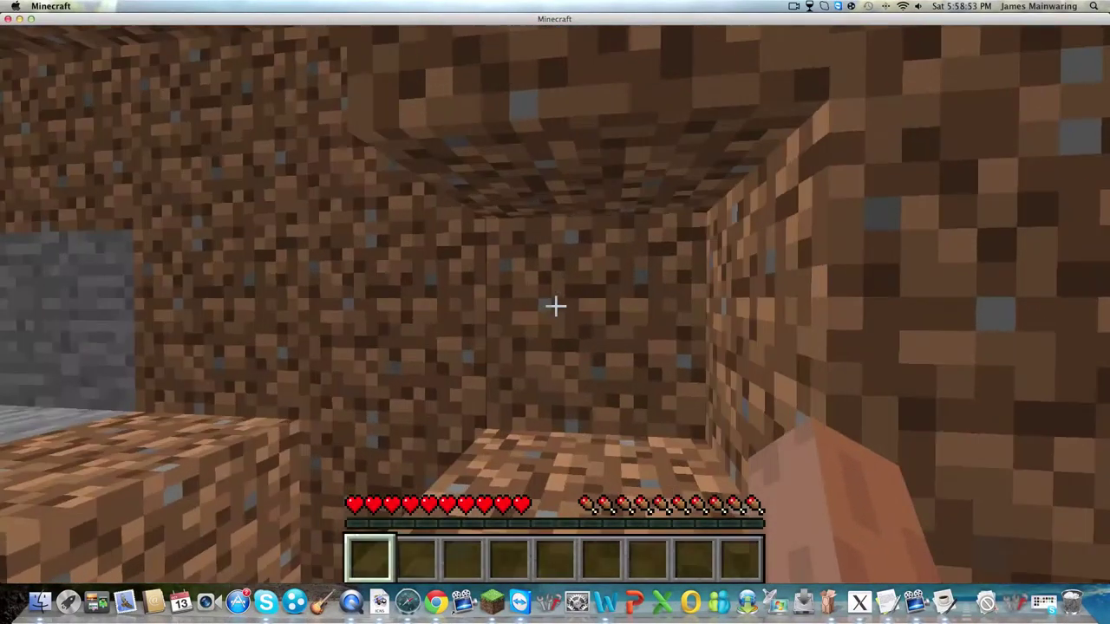
# - Mine a dirt block, place dirt on the snow ledge, wander to the sheep and a stone shaft, then pause
pyautogui.click(555, 306)
pyautogui.click(555, 305)
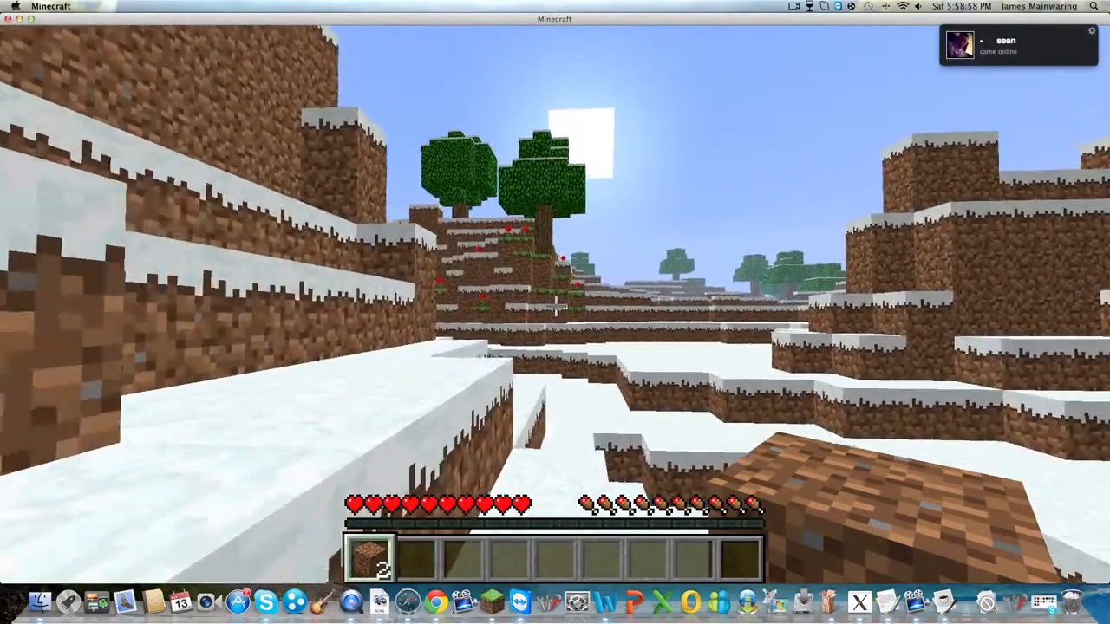
pyautogui.press('w')
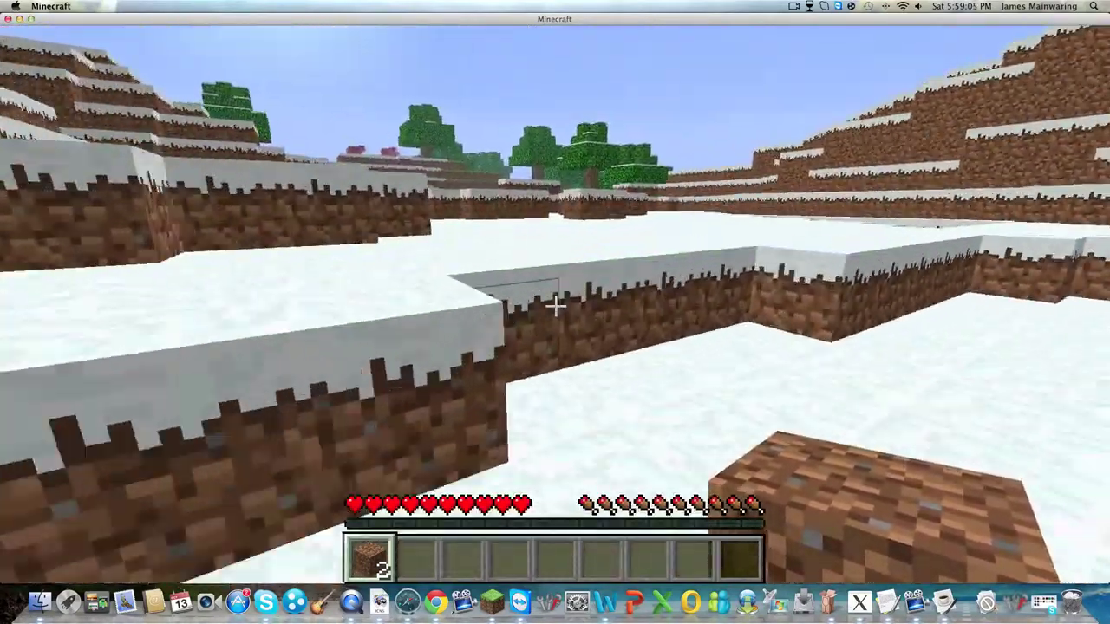
pyautogui.rightClick(555, 305)
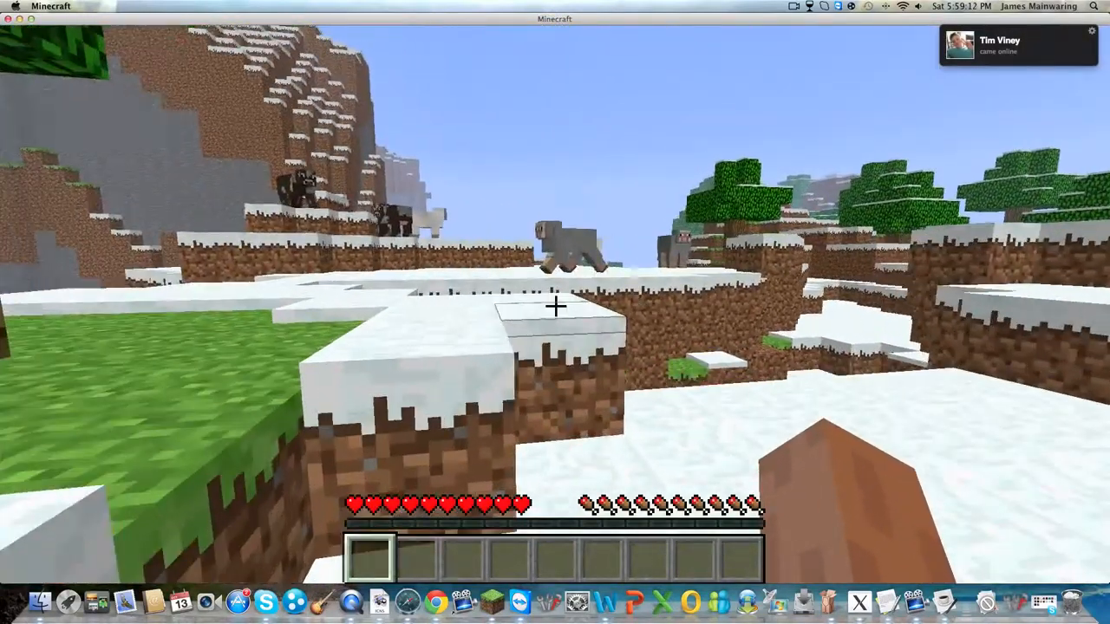
pyautogui.press('w')
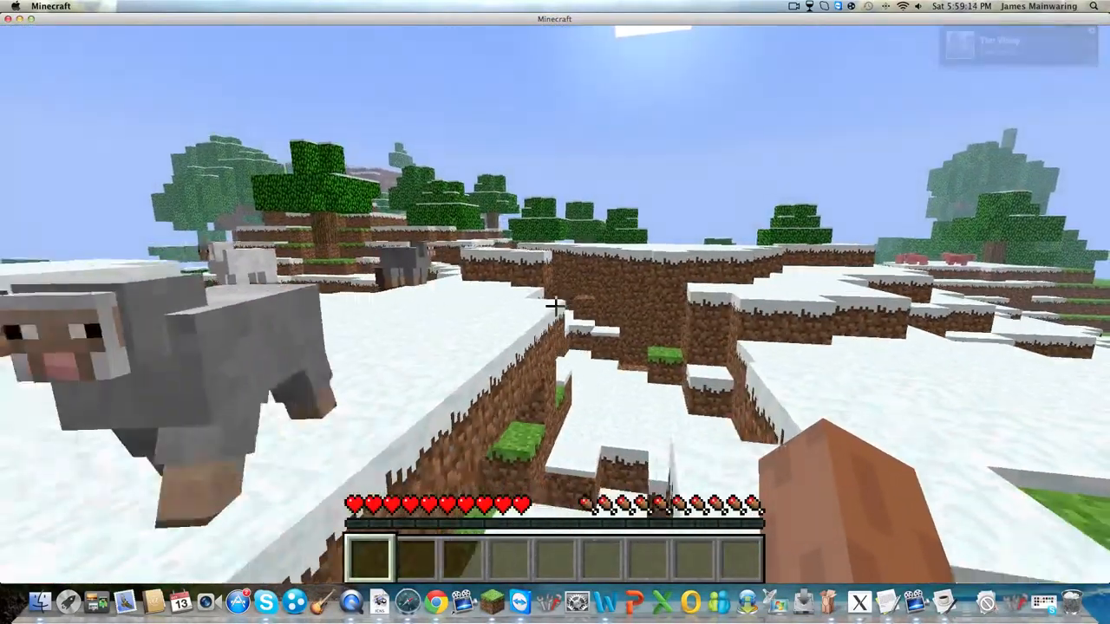
pyautogui.press('w')
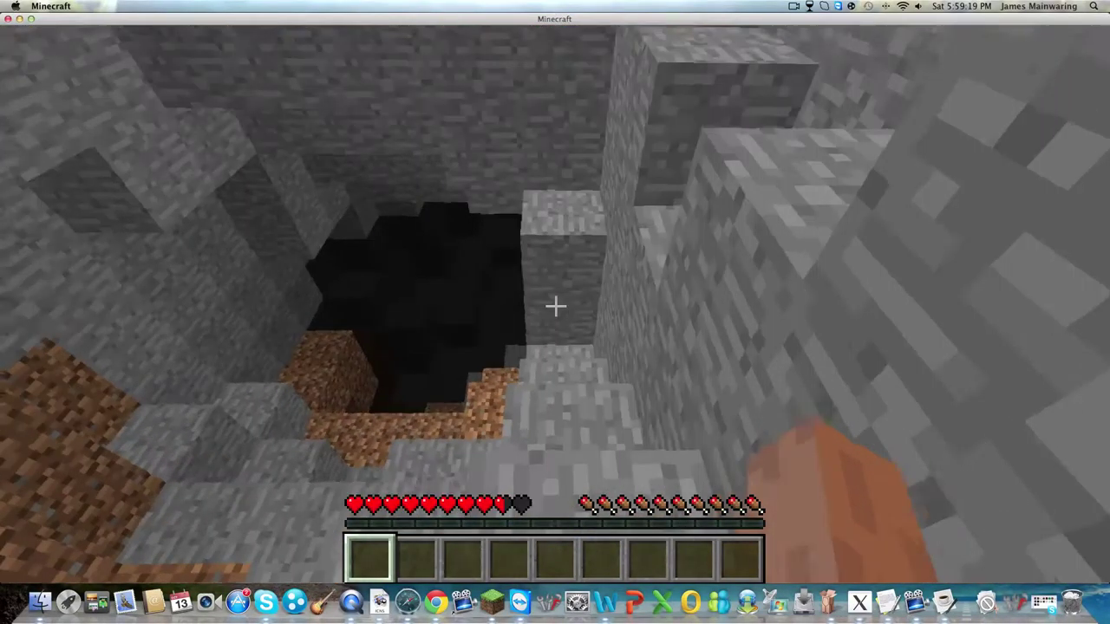
pyautogui.press('Escape')
# - Save and quit to title, then delete the New World save from Singleplayer
pyautogui.click(570, 436)
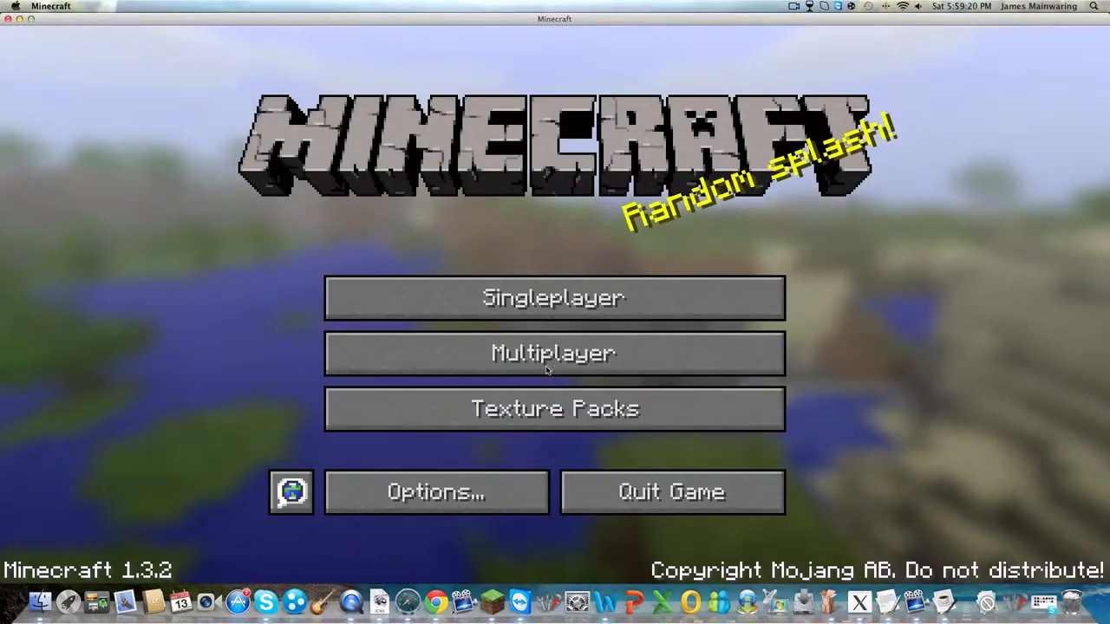
pyautogui.click(555, 353)
pyautogui.click(810, 541)
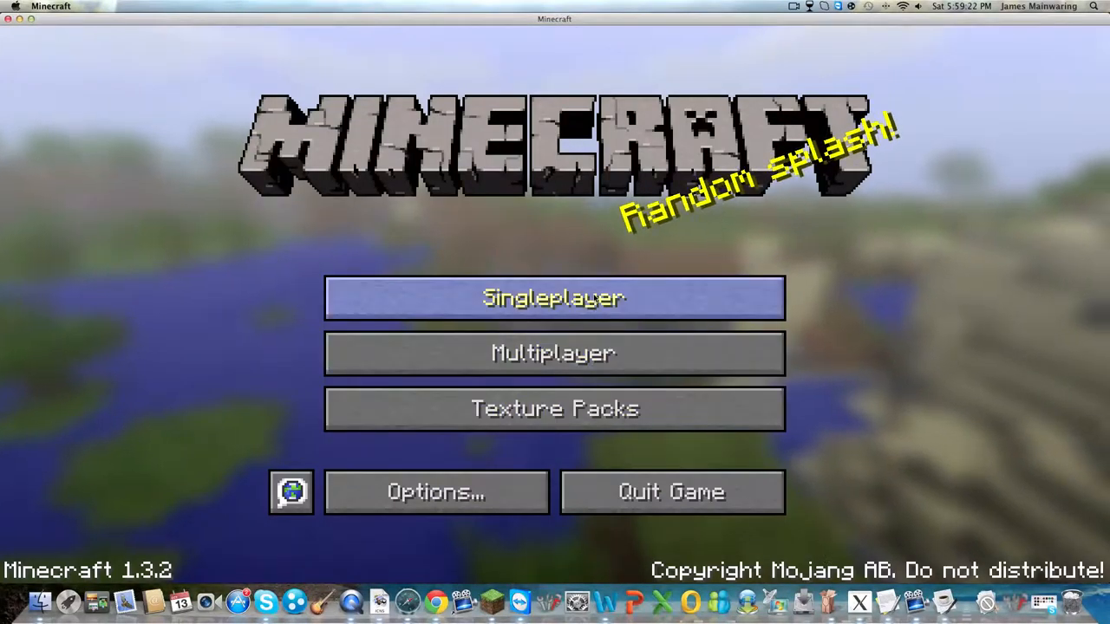
pyautogui.click(485, 299)
pyautogui.click(460, 165)
pyautogui.click(447, 541)
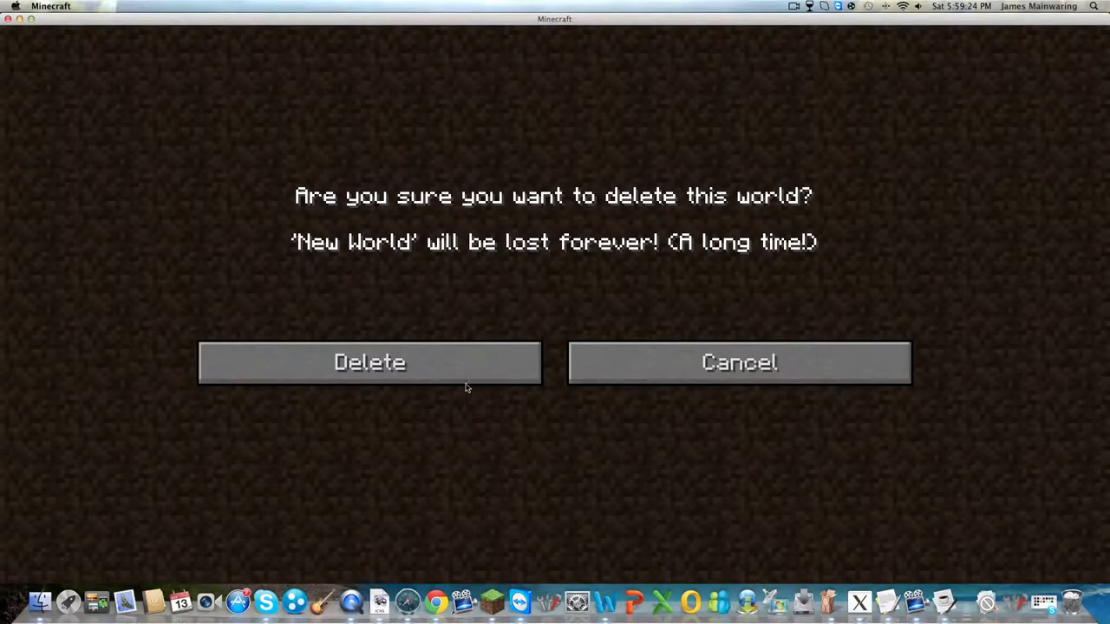
pyautogui.click(459, 372)
# - Generate a new world with the Survival Island world type
pyautogui.click(689, 487)
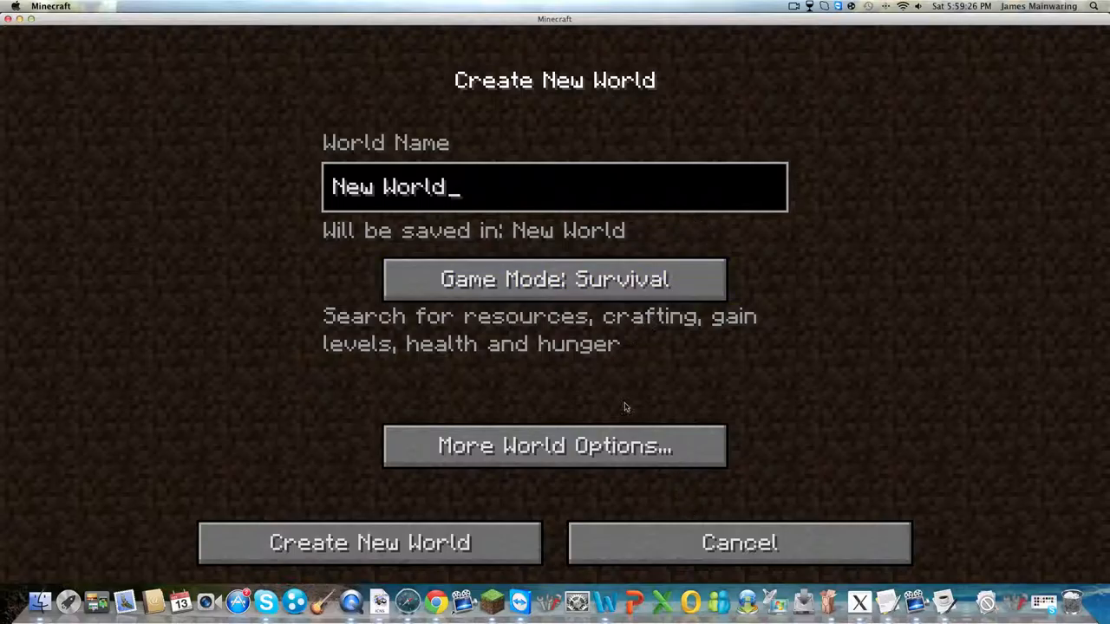
pyautogui.click(631, 446)
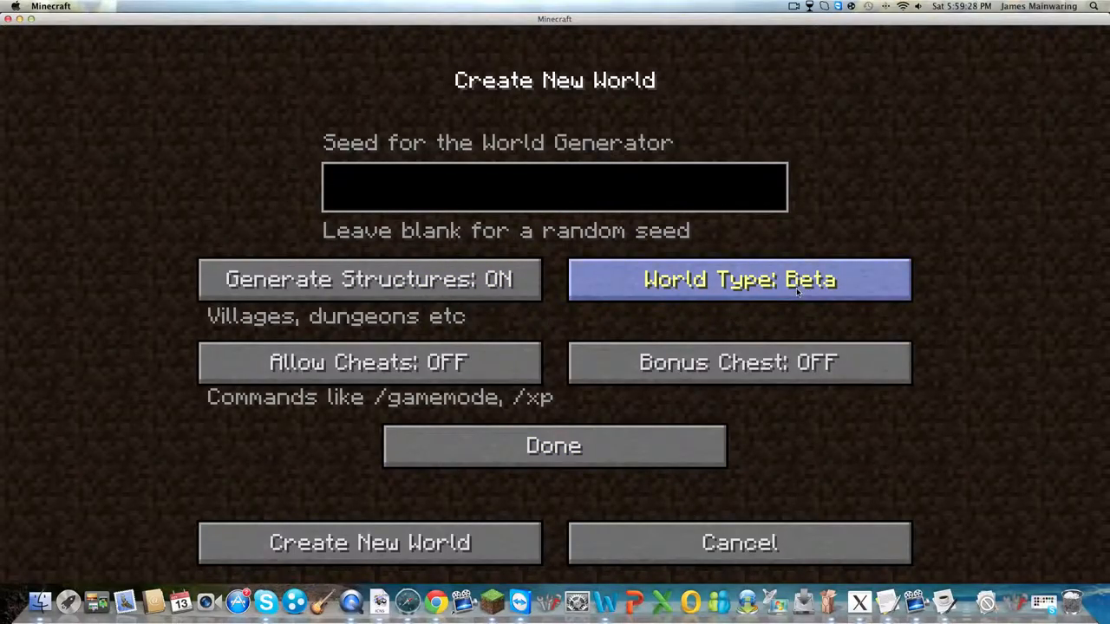
pyautogui.click(795, 288)
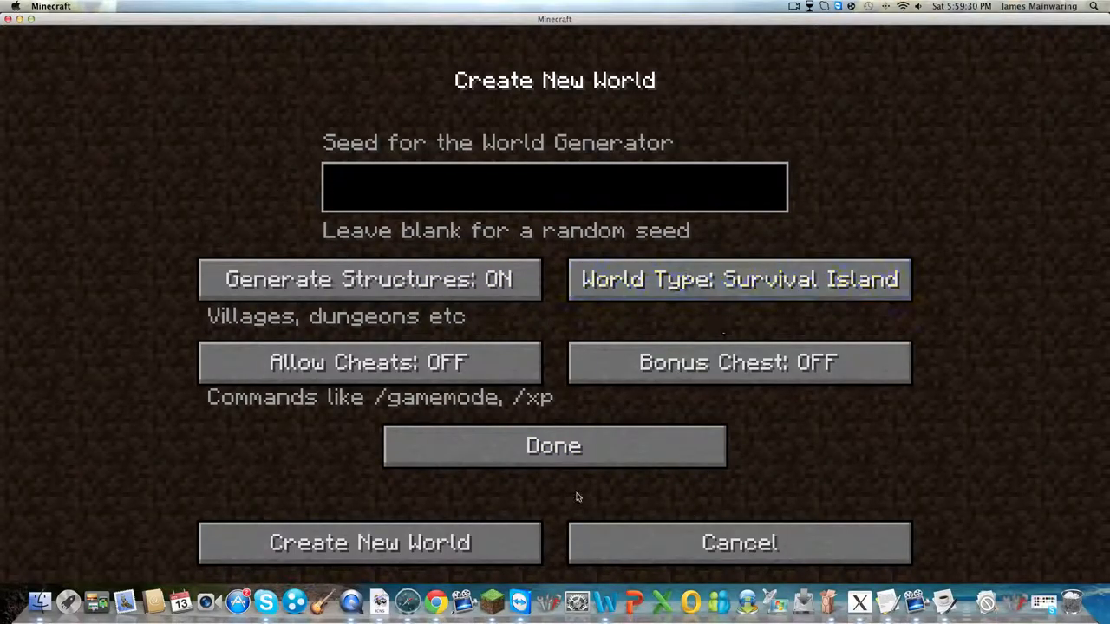
pyautogui.click(501, 544)
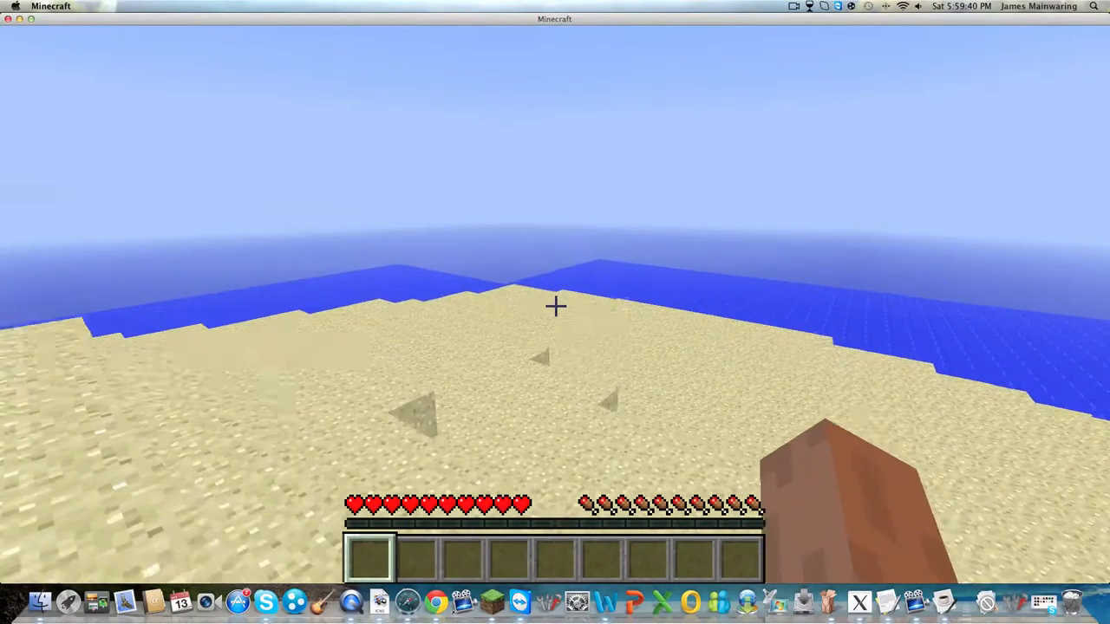
# - Inspect the starting chest's supplies on the sand ridge
pyautogui.press('w')
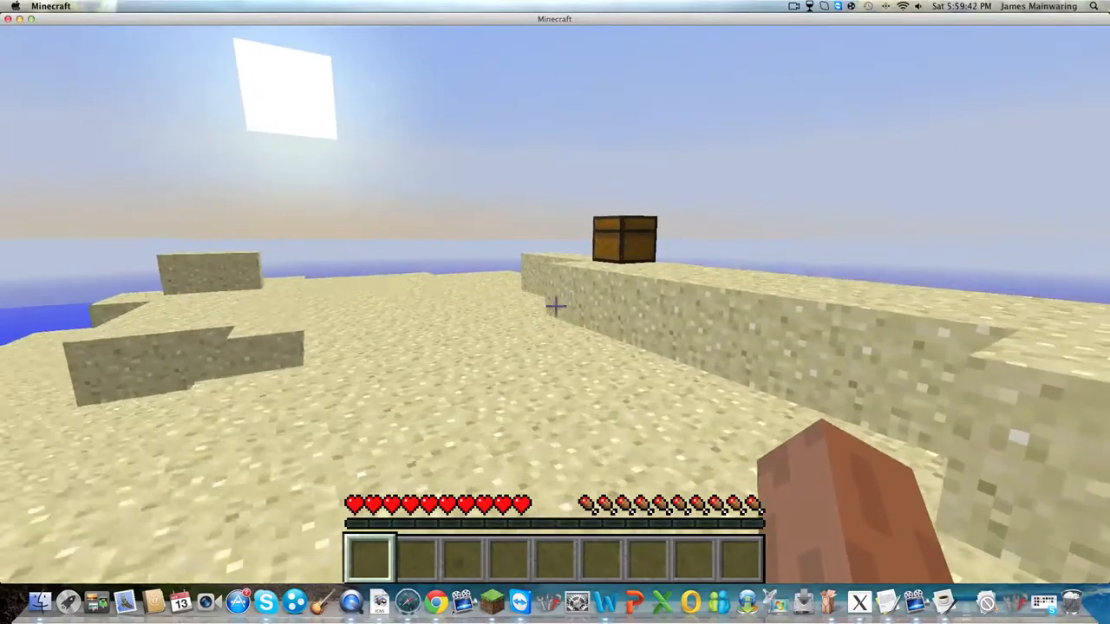
pyautogui.rightClick(555, 305)
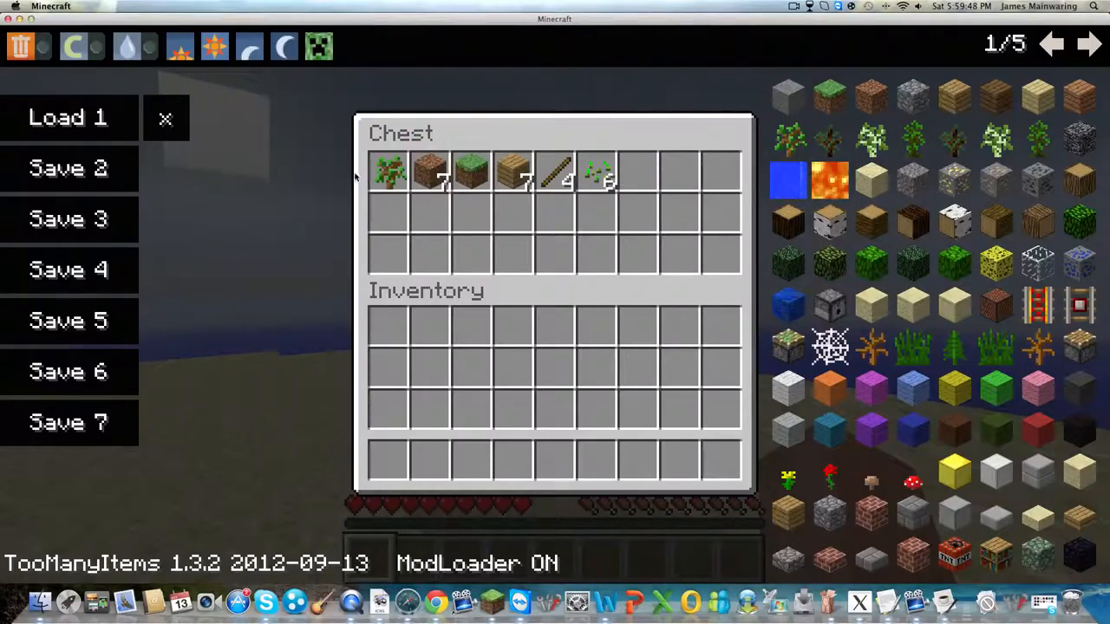
pyautogui.press('Escape')
# - Dig a deep shaft straight down through the sand to stone
pyautogui.click(555, 305)
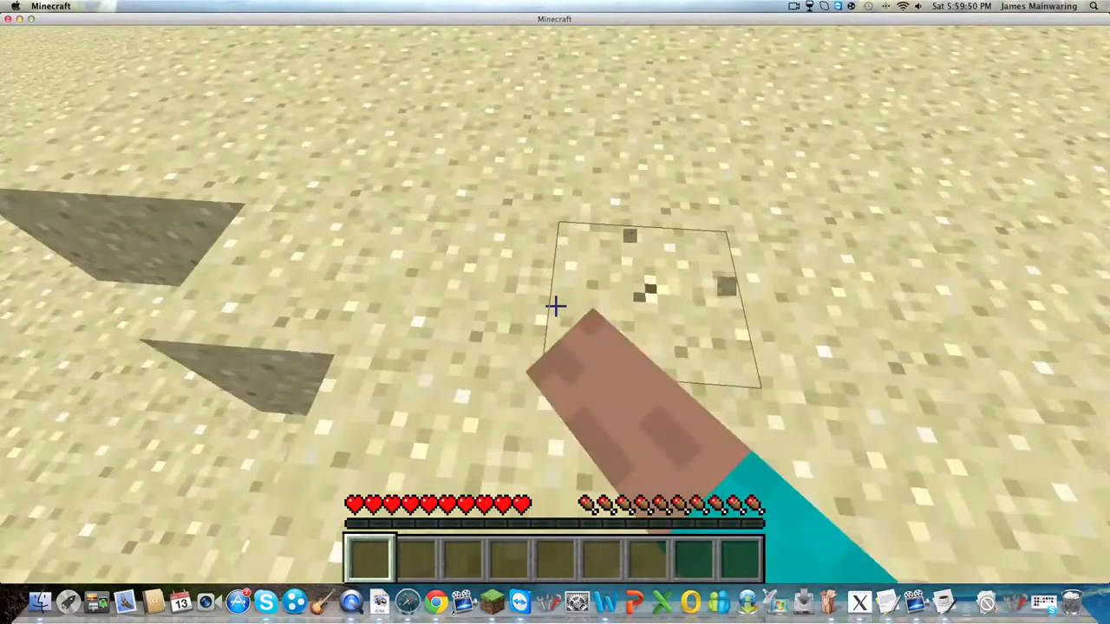
pyautogui.moveTo(555, 305); pyautogui.dragTo(554, 305)
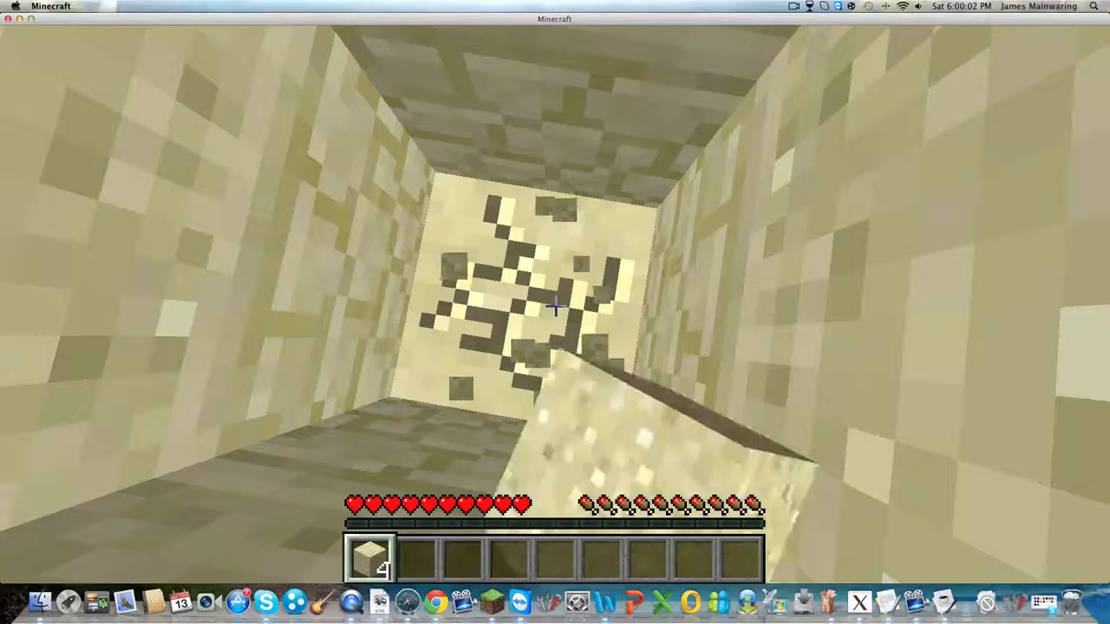
pyautogui.moveTo(555, 305); pyautogui.dragTo(555, 305)
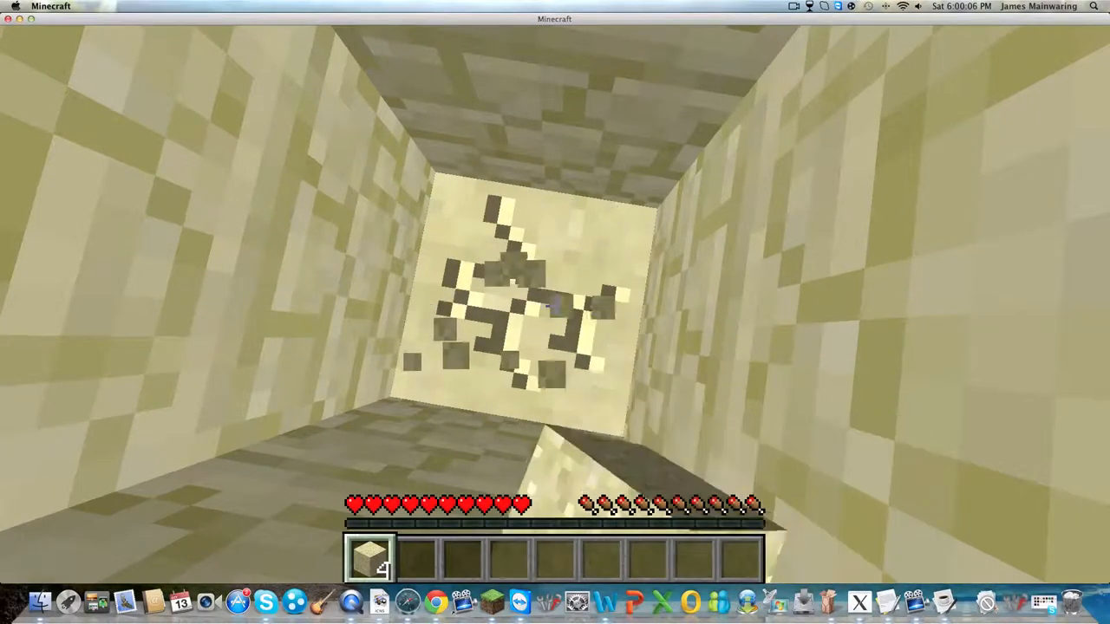
pyautogui.moveTo(554, 306); pyautogui.dragTo(555, 305)
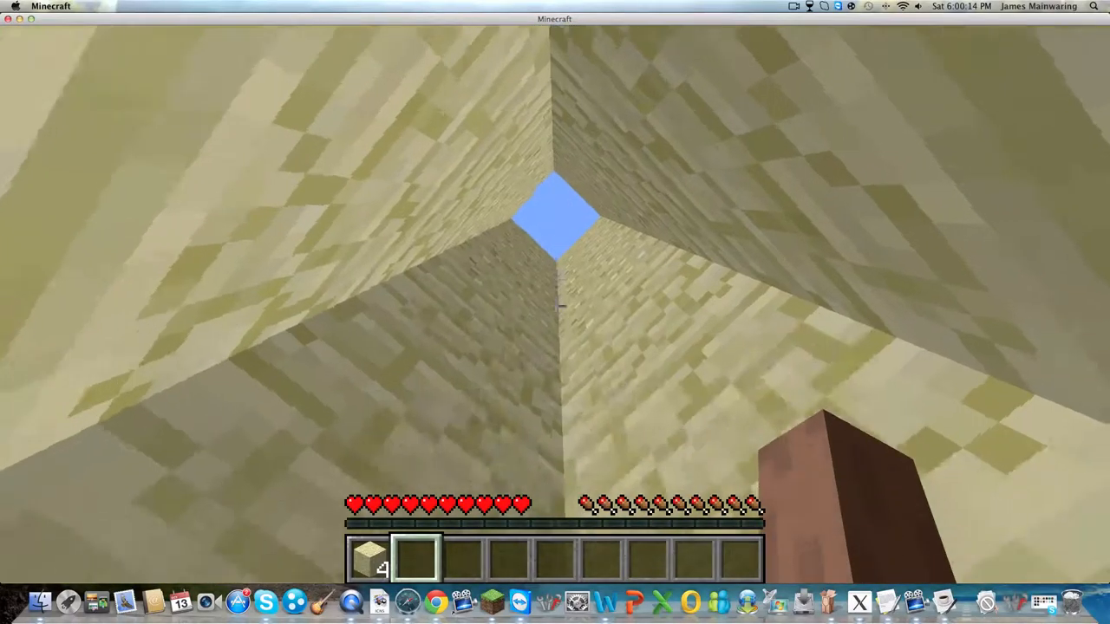
# - Save and quit to the title, then delete the old New World save from Singleplayer
pyautogui.press('Escape')
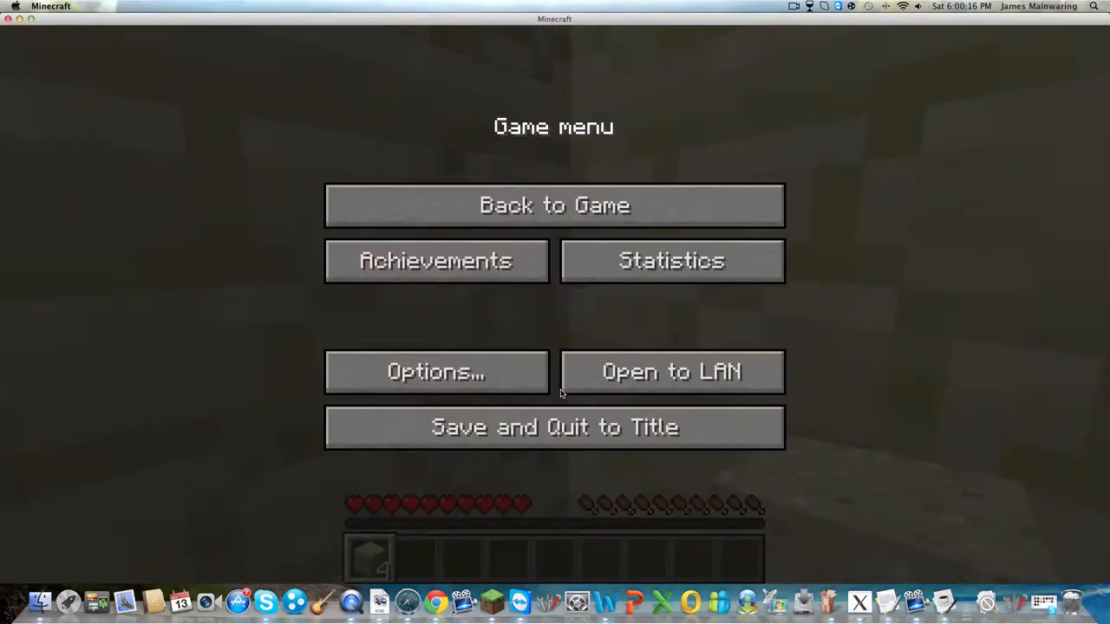
pyautogui.click(555, 427)
pyautogui.click(555, 354)
pyautogui.click(789, 542)
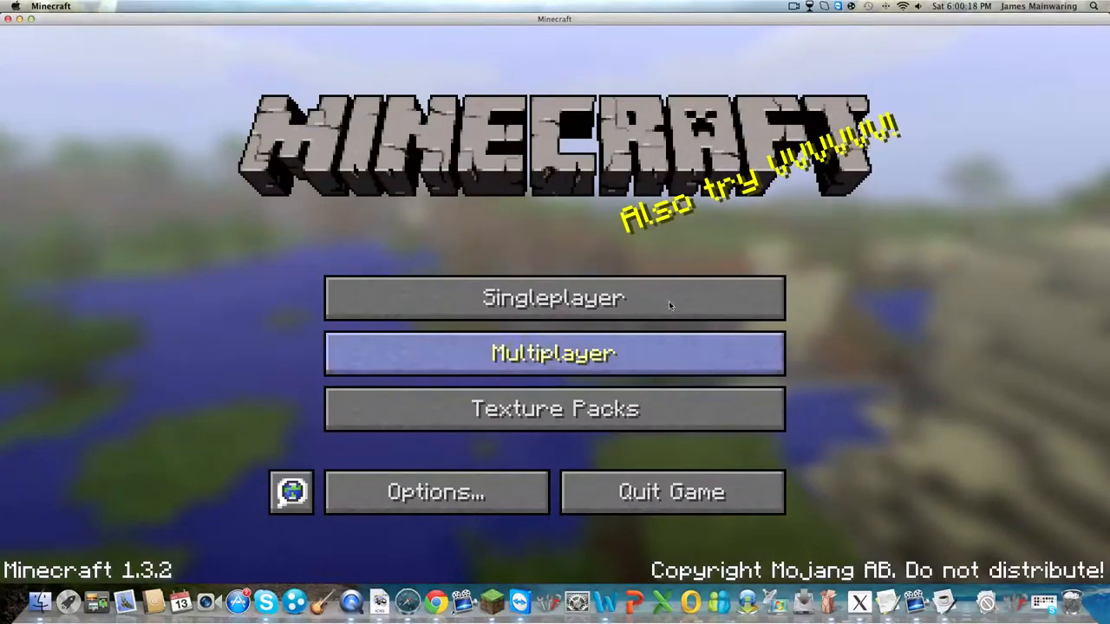
pyautogui.click(668, 300)
pyautogui.click(454, 526)
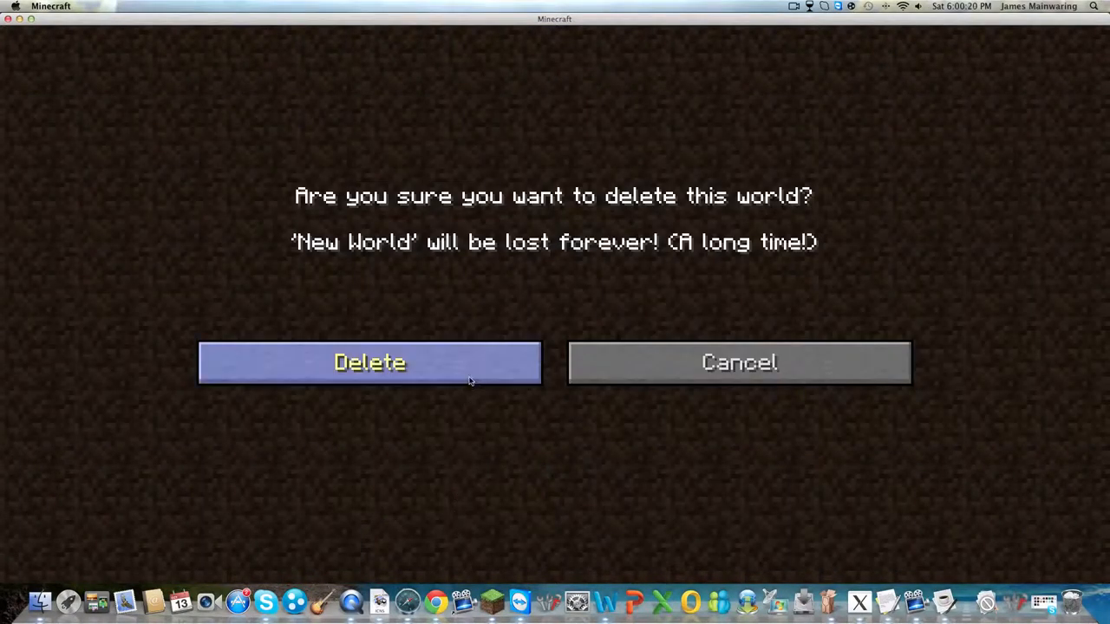
pyautogui.click(503, 369)
# - Create a new Survival Skyland world with Allow Cheats on and start generating it
pyautogui.click(649, 472)
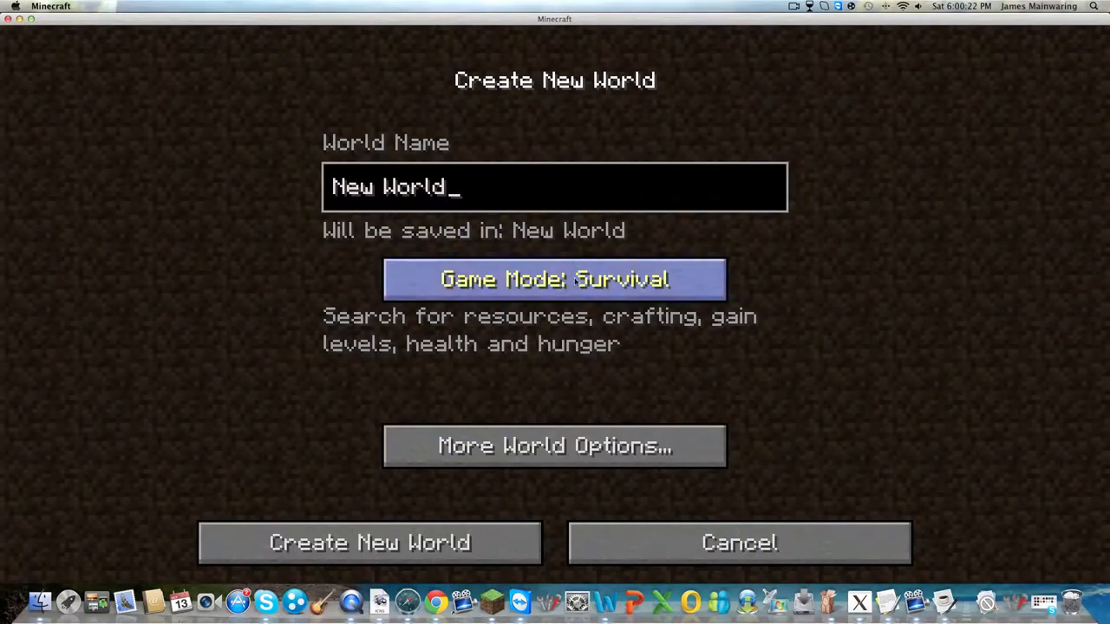
pyautogui.click(571, 434)
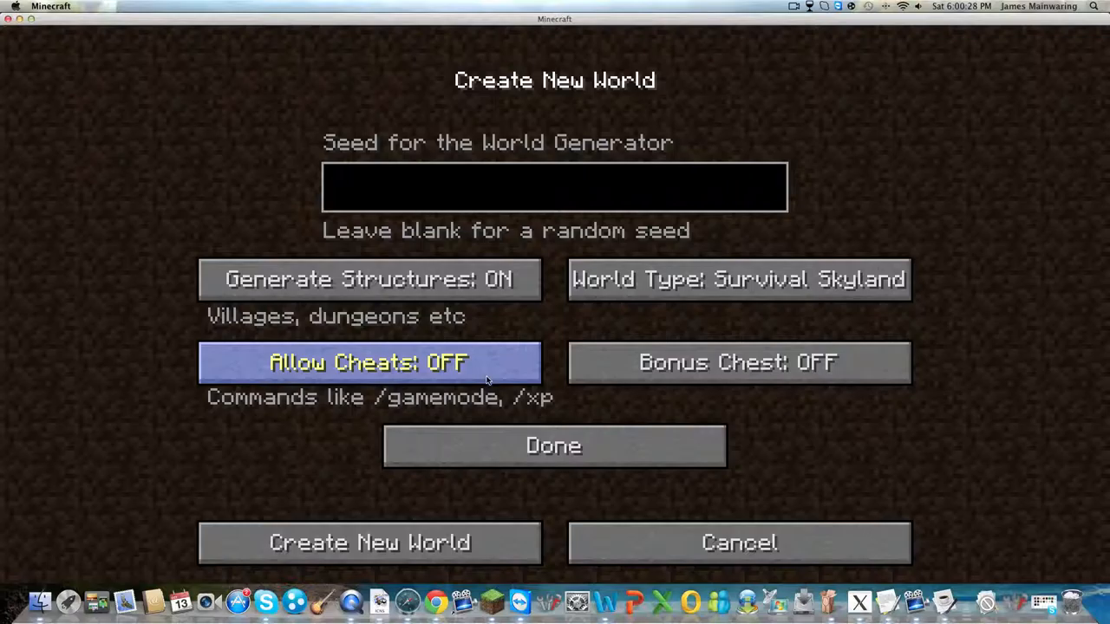
pyautogui.click(419, 364)
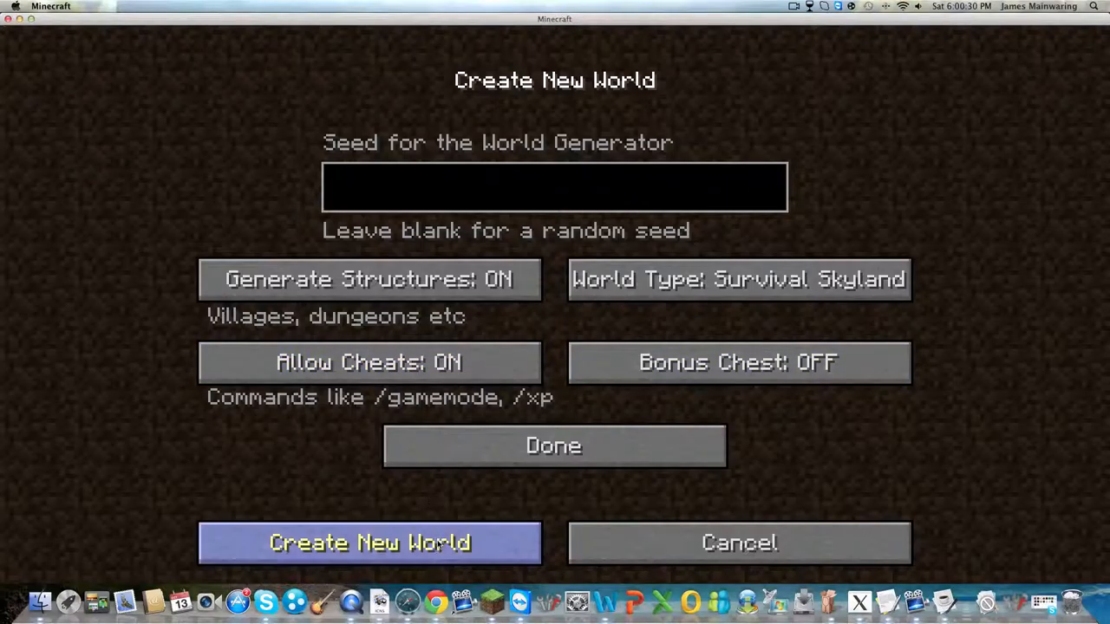
pyautogui.click(441, 543)
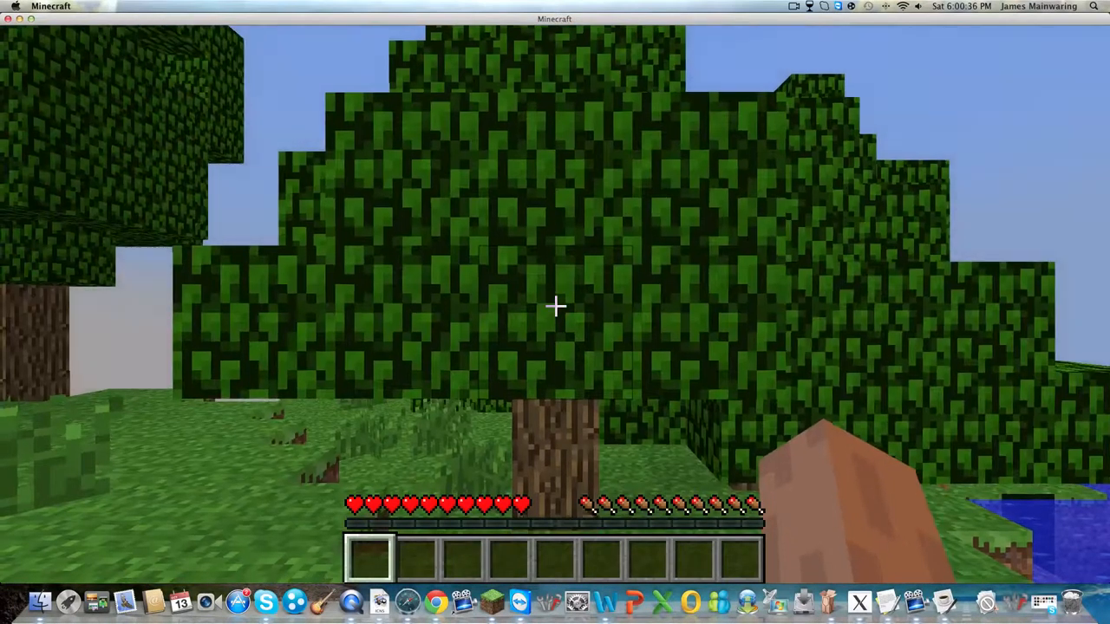
# - Toggle creative mode via the TooManyItems overlay and fly up above the leaf canopy
pyautogui.press('e')
pyautogui.click(85, 52)
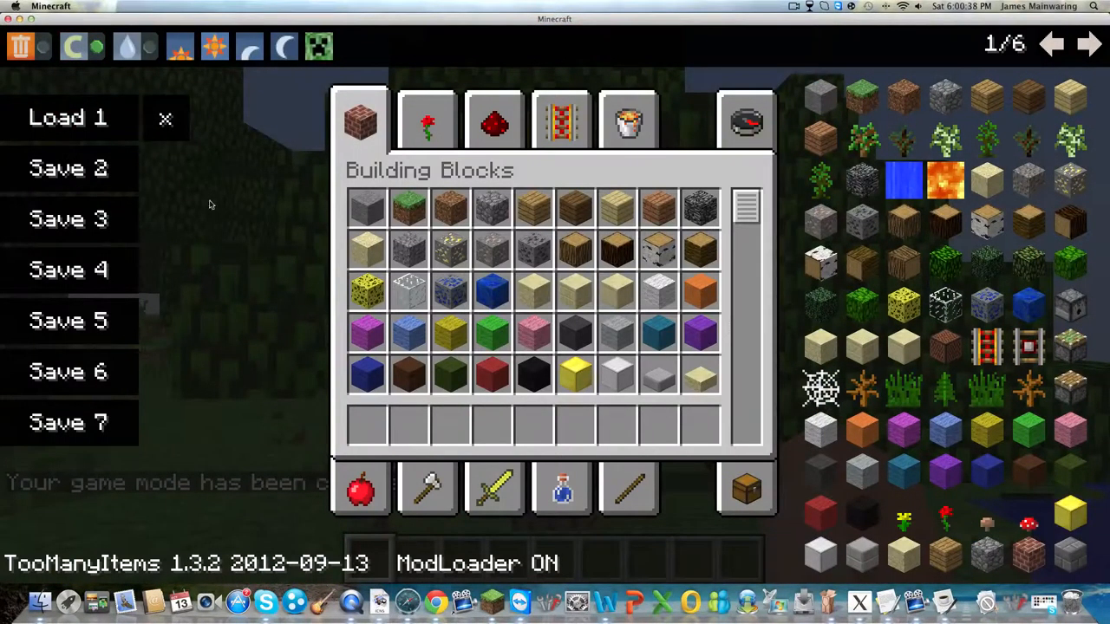
pyautogui.press('e')
pyautogui.press('s')
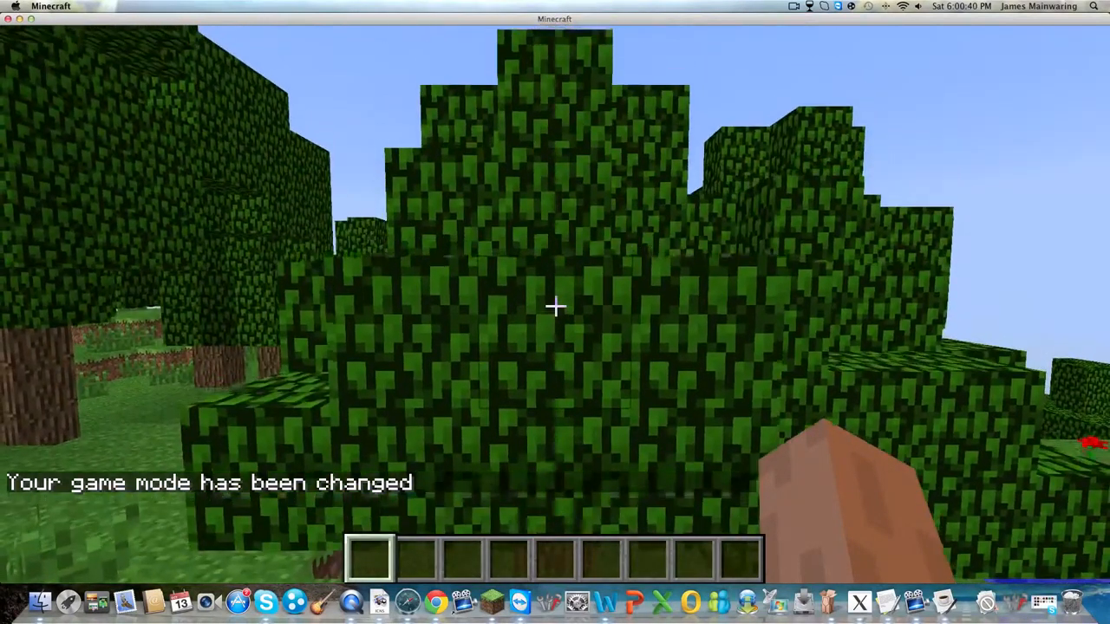
pyautogui.press('space')
pyautogui.press('space')
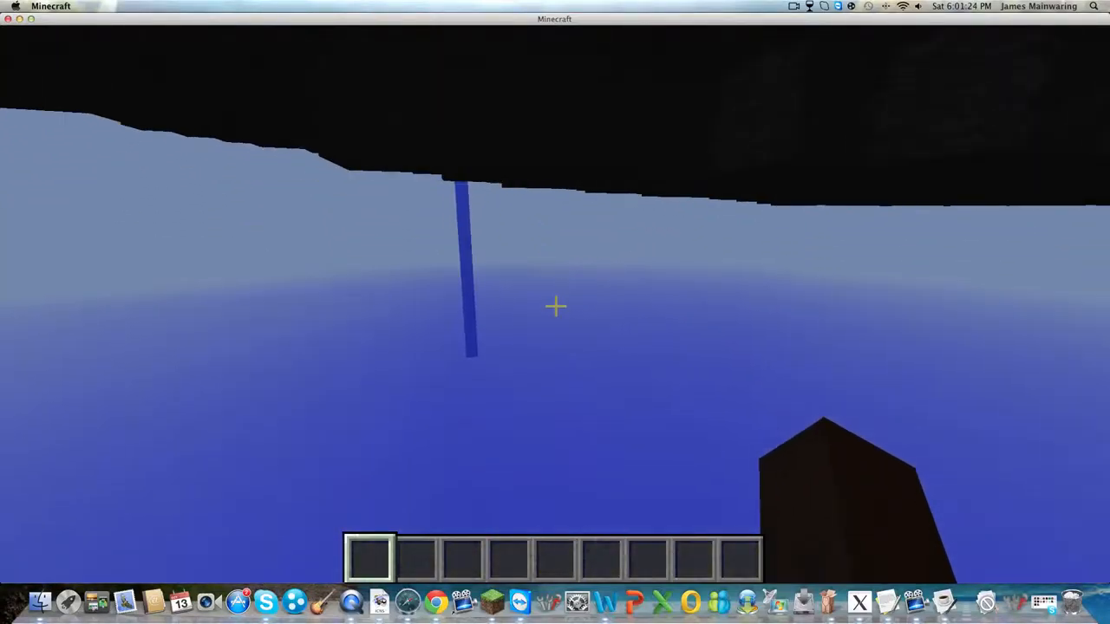
# - Save and quit to the title, then delete the New World save from the Singleplayer list
pyautogui.press('Escape')
pyautogui.click(570, 442)
pyautogui.click(559, 353)
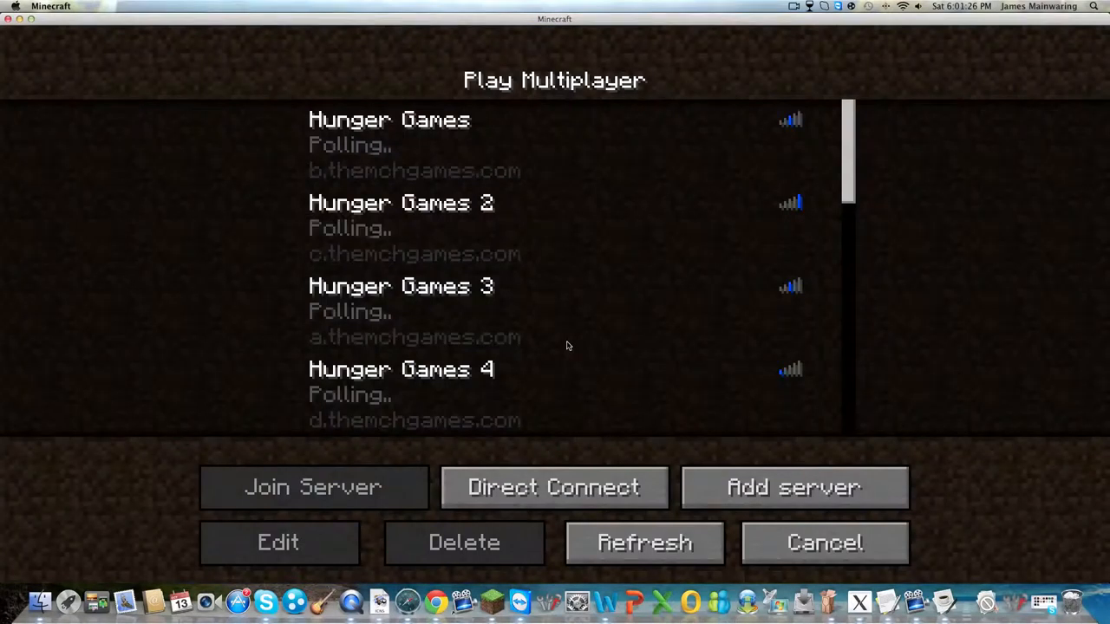
pyautogui.click(806, 541)
pyautogui.click(607, 290)
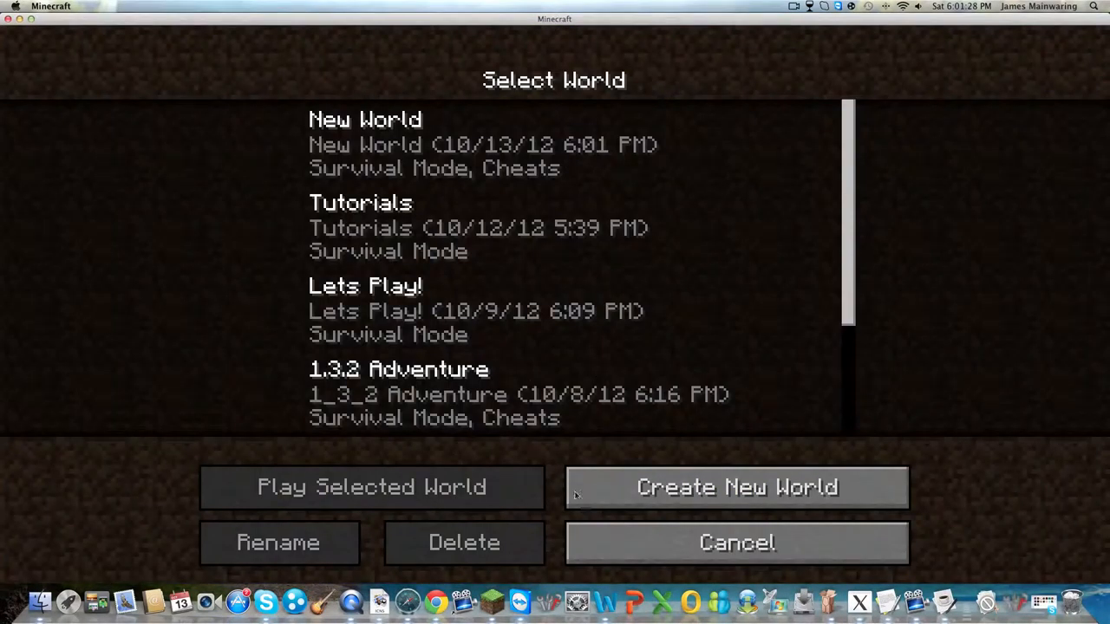
pyautogui.click(411, 185)
pyautogui.click(457, 545)
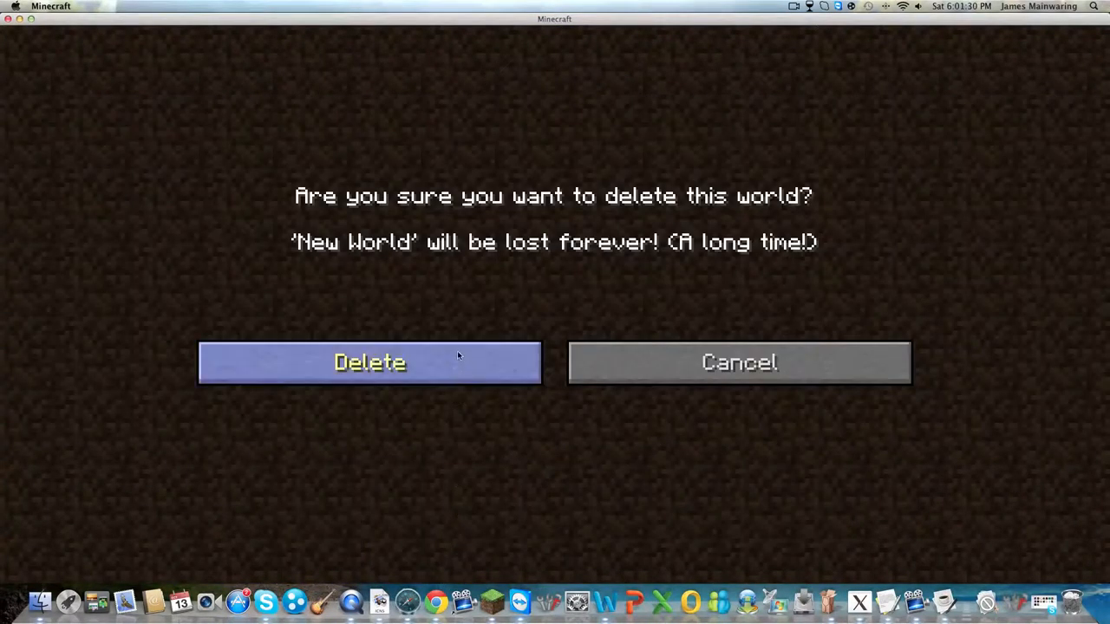
pyautogui.click(457, 353)
# - Start a new world and cycle its World Type toward Large Biomes in More World Options
pyautogui.click(681, 495)
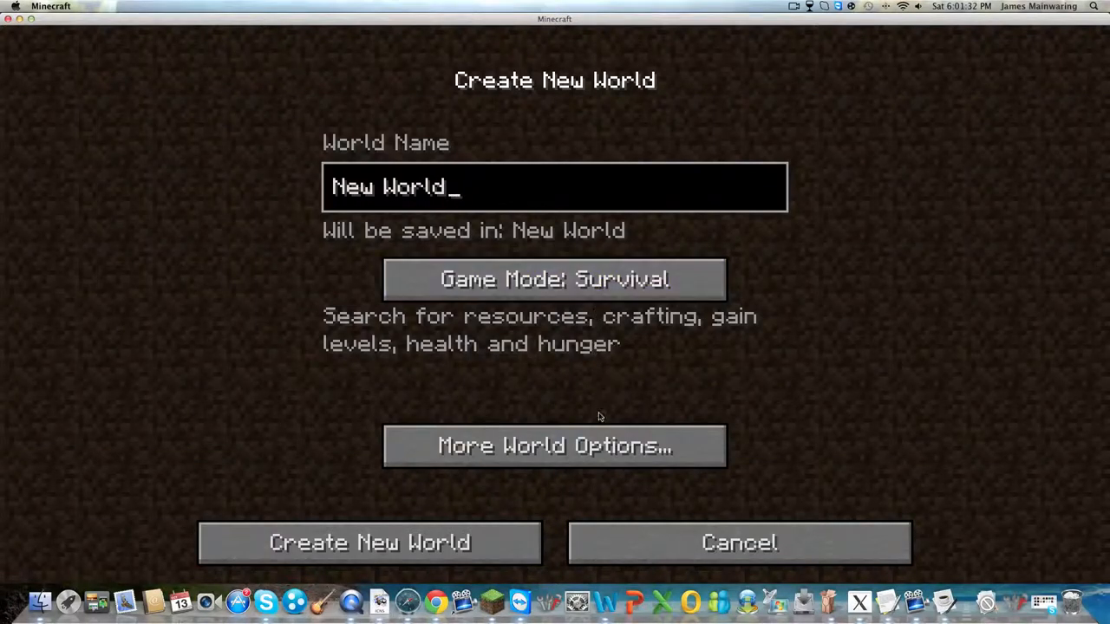
pyautogui.click(604, 438)
pyautogui.doubleClick(656, 299)
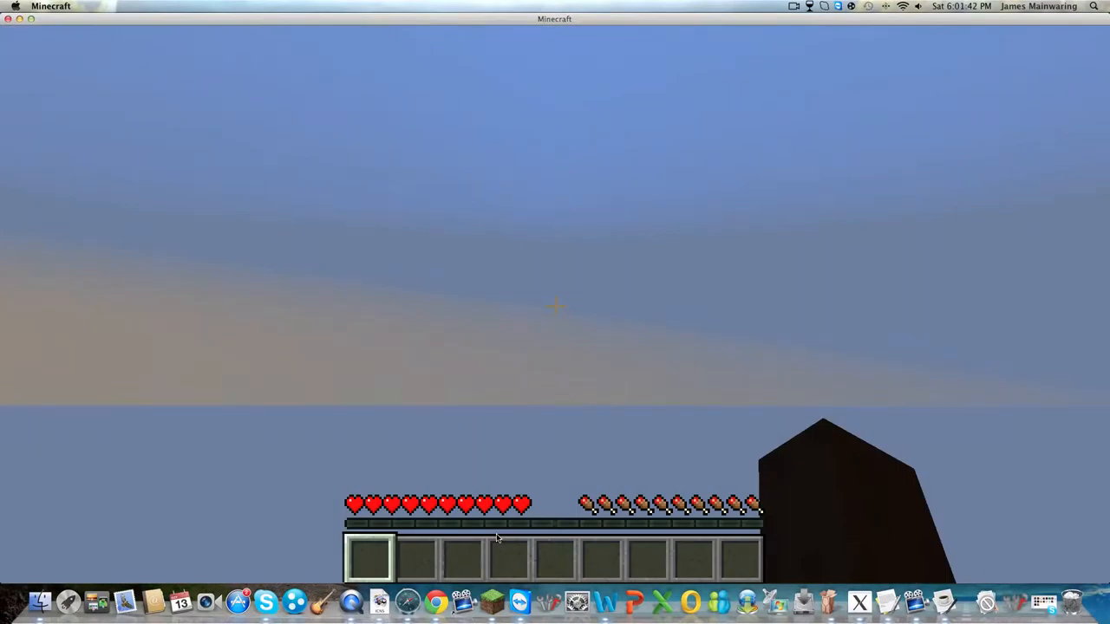
# - Turn on creative mode from the inventory overlay and return to the world
pyautogui.press('e')
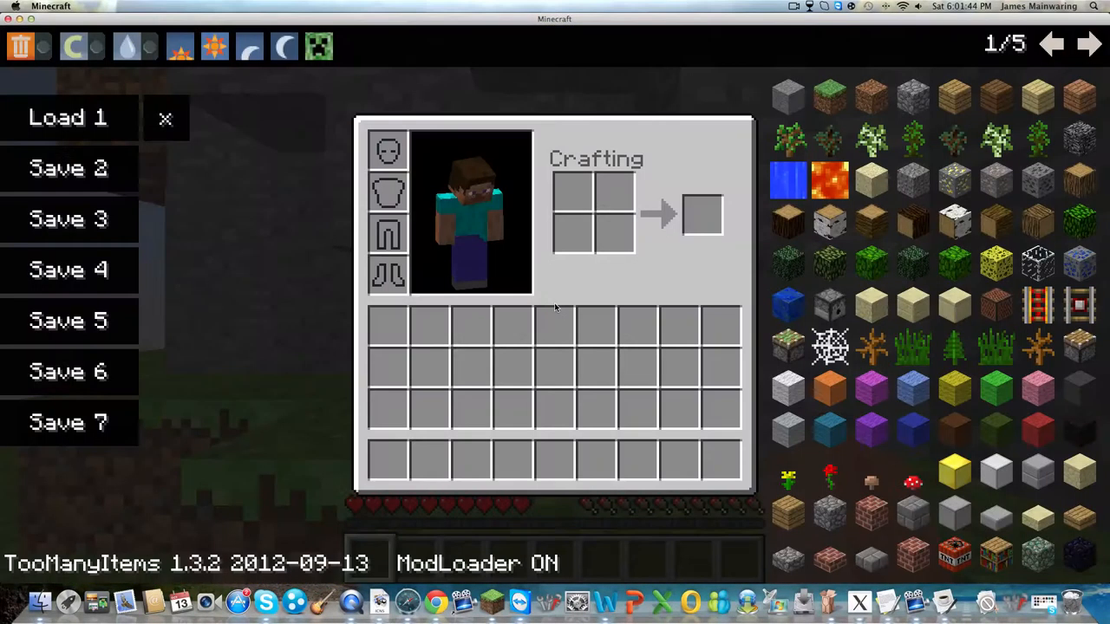
pyautogui.click(75, 47)
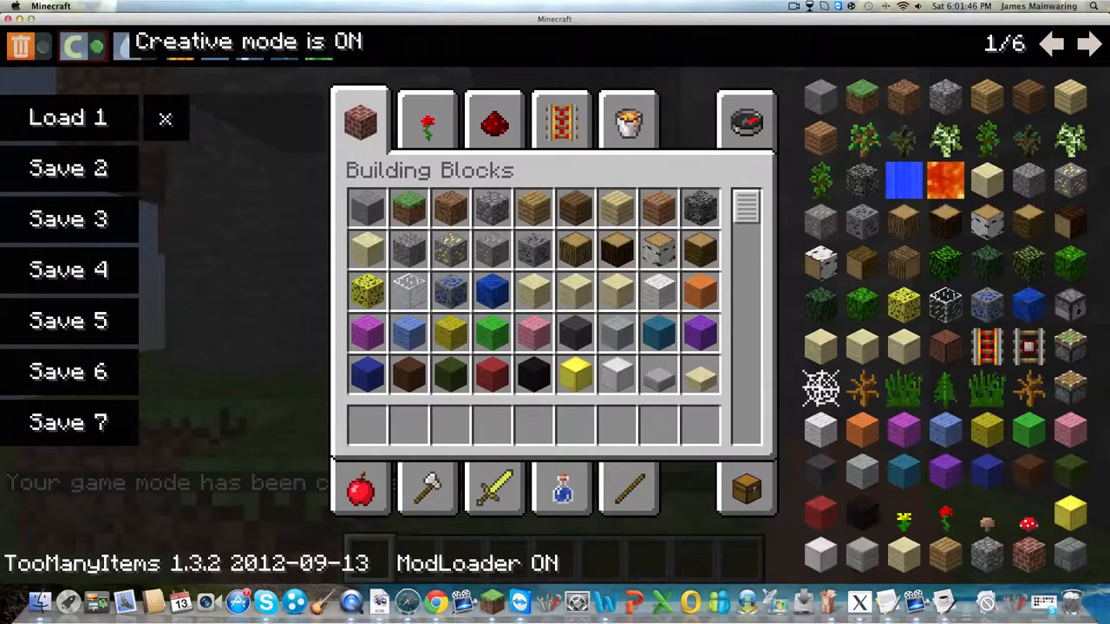
pyautogui.press('e')
# - Fly up over the hillside and forward across the treetops toward the distant hills
pyautogui.press('space')
pyautogui.press('space')
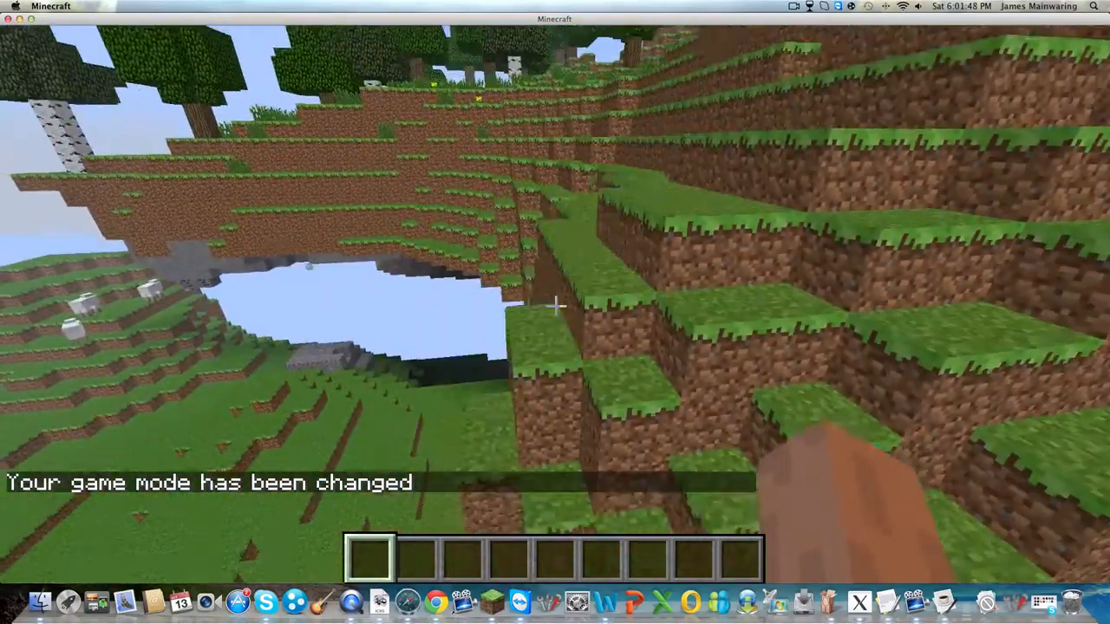
pyautogui.press('2')
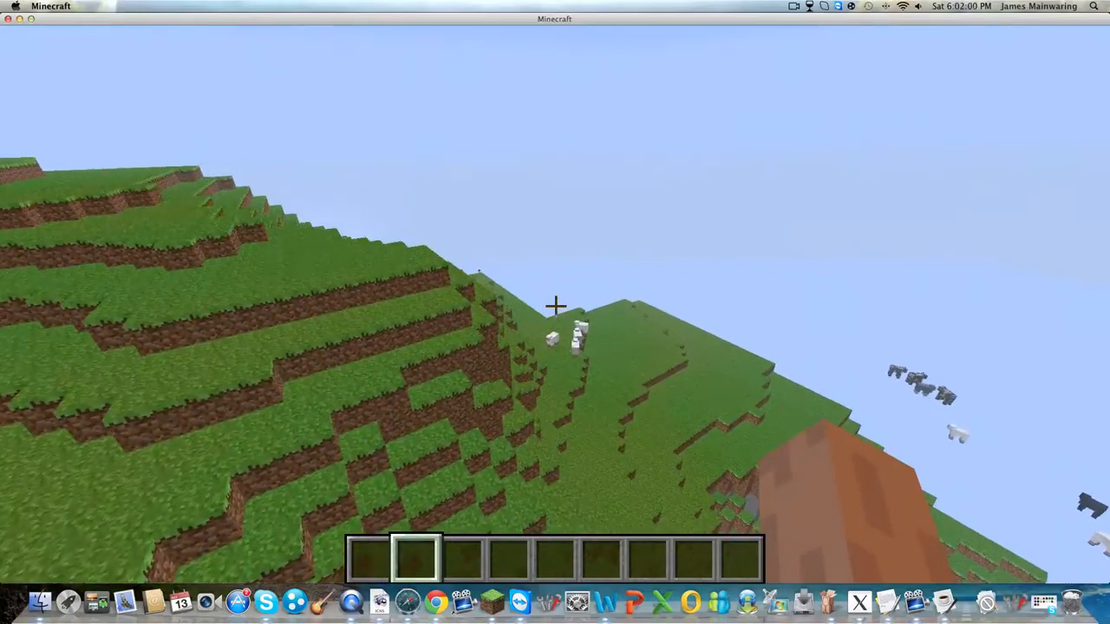
pyautogui.press('3')
pyautogui.press('w')
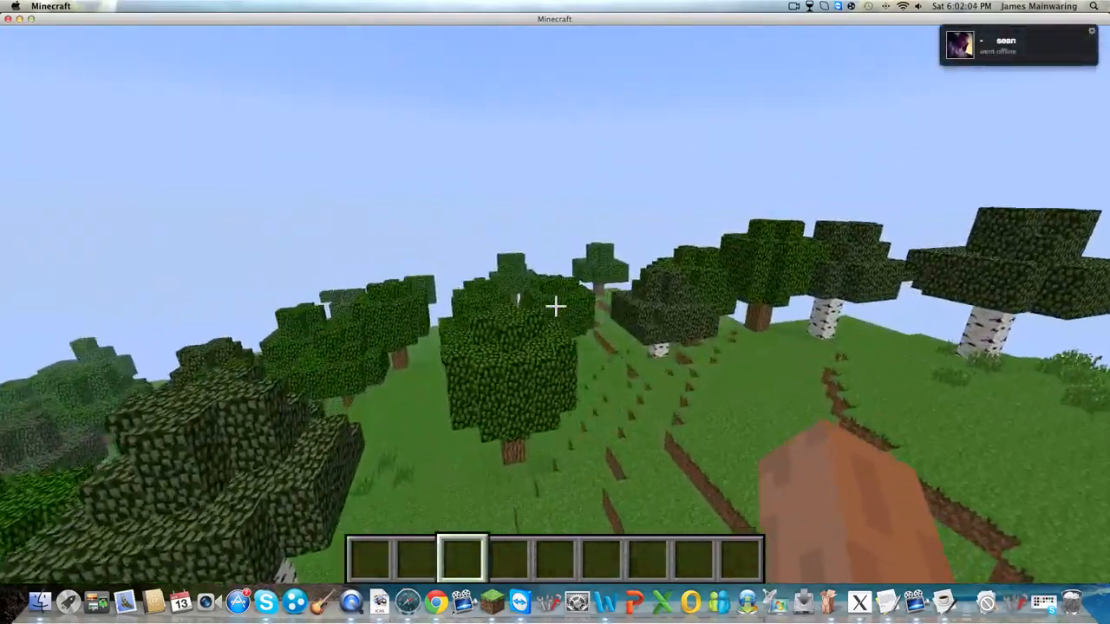
pyautogui.press('w')
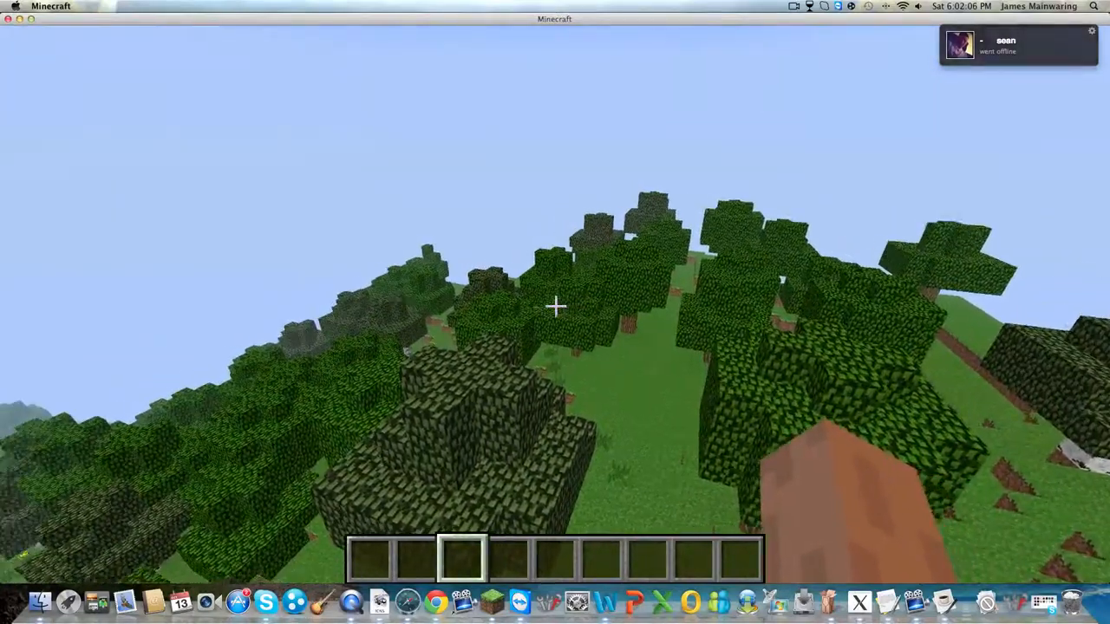
pyautogui.press('w')
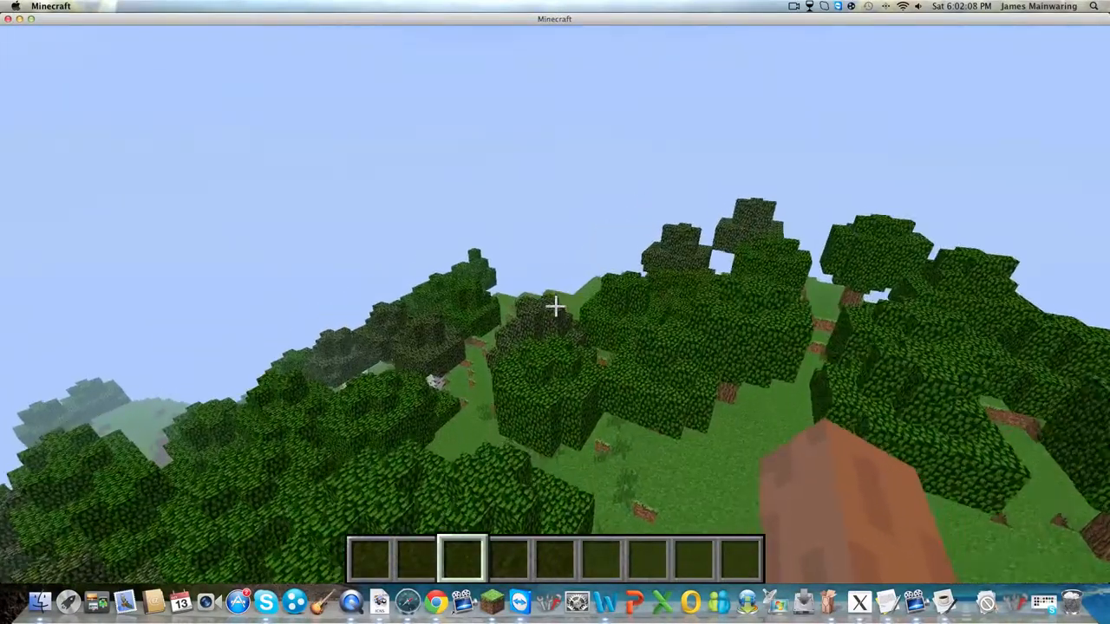
pyautogui.click(555, 305)
pyautogui.press('w')
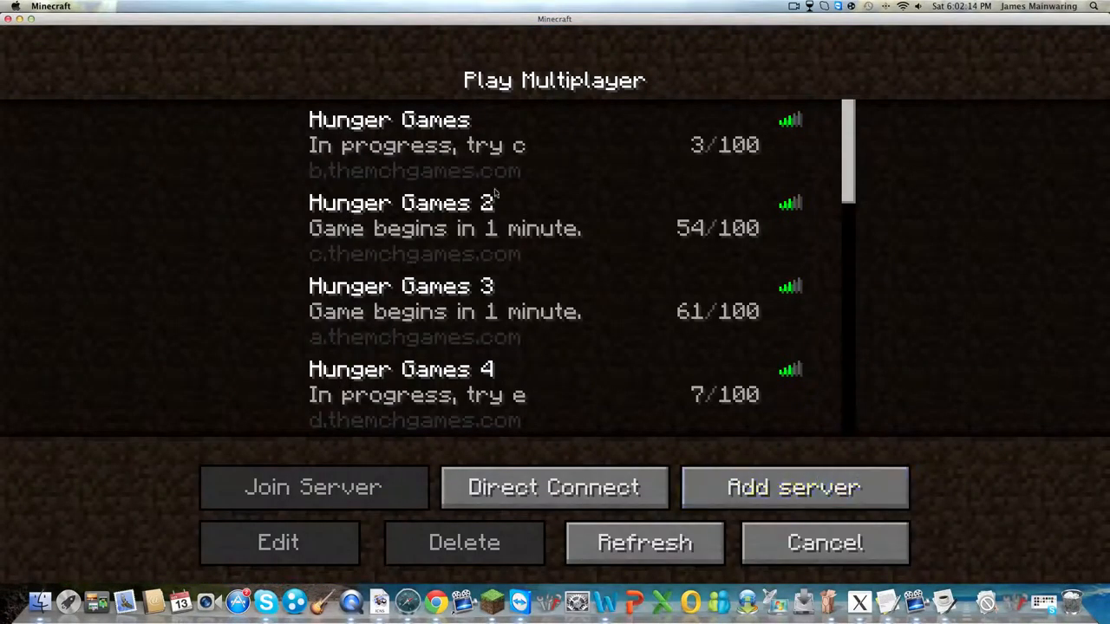
# - Leave the server list and delete the New World save from Singleplayer
pyautogui.click(763, 543)
pyautogui.click(486, 296)
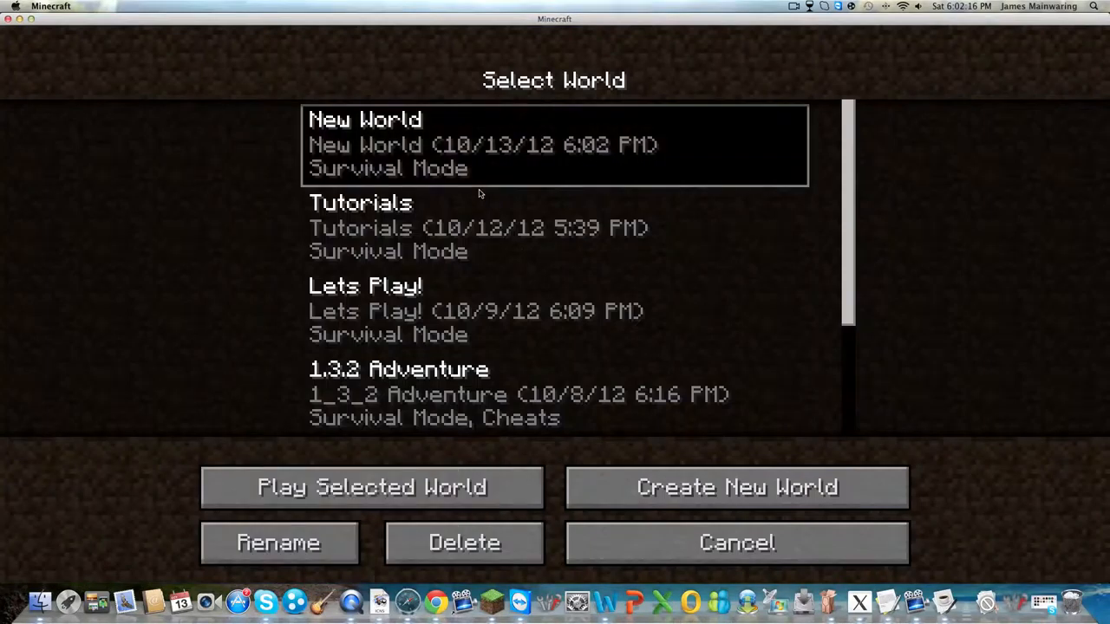
pyautogui.click(468, 543)
pyautogui.click(469, 371)
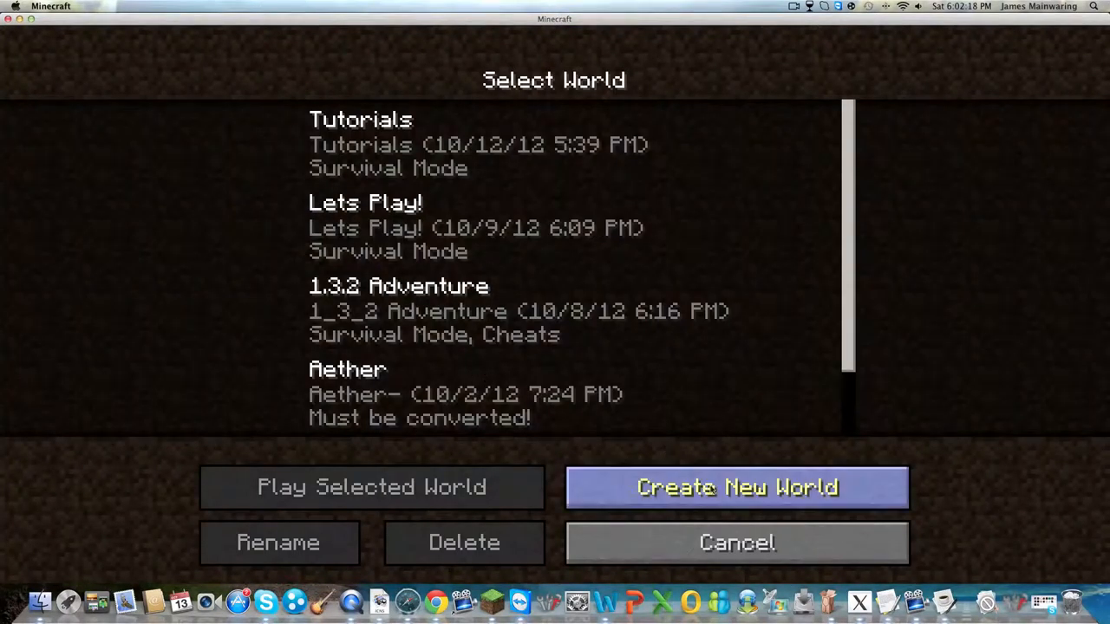
# - Create a new world with World Type set to Cave Dimension and generate it
pyautogui.click(717, 489)
pyautogui.click(606, 446)
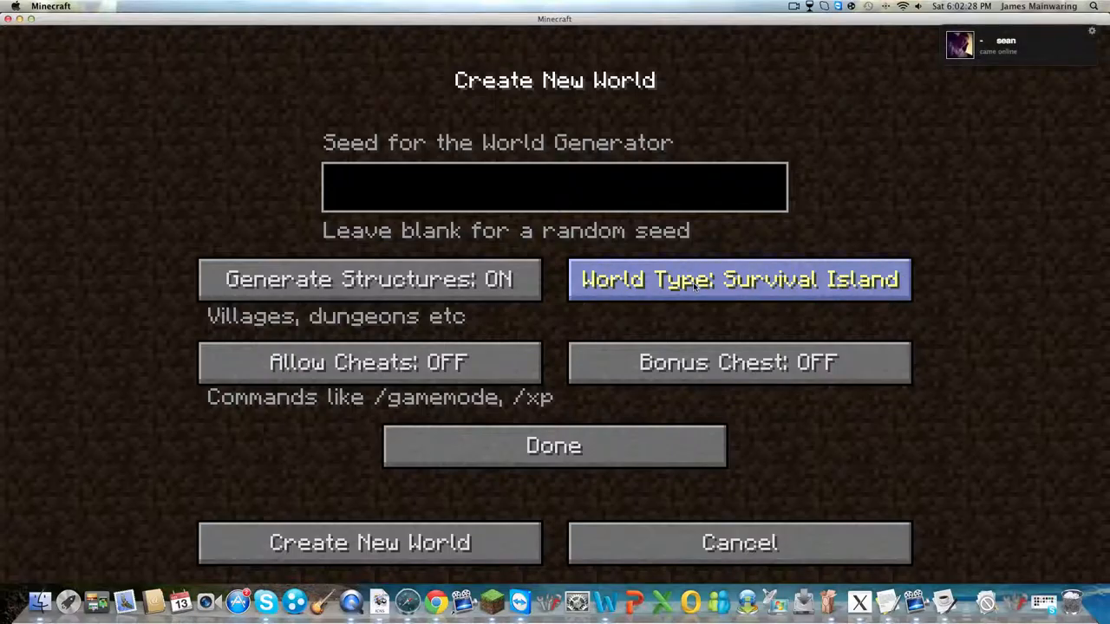
pyautogui.click(693, 286)
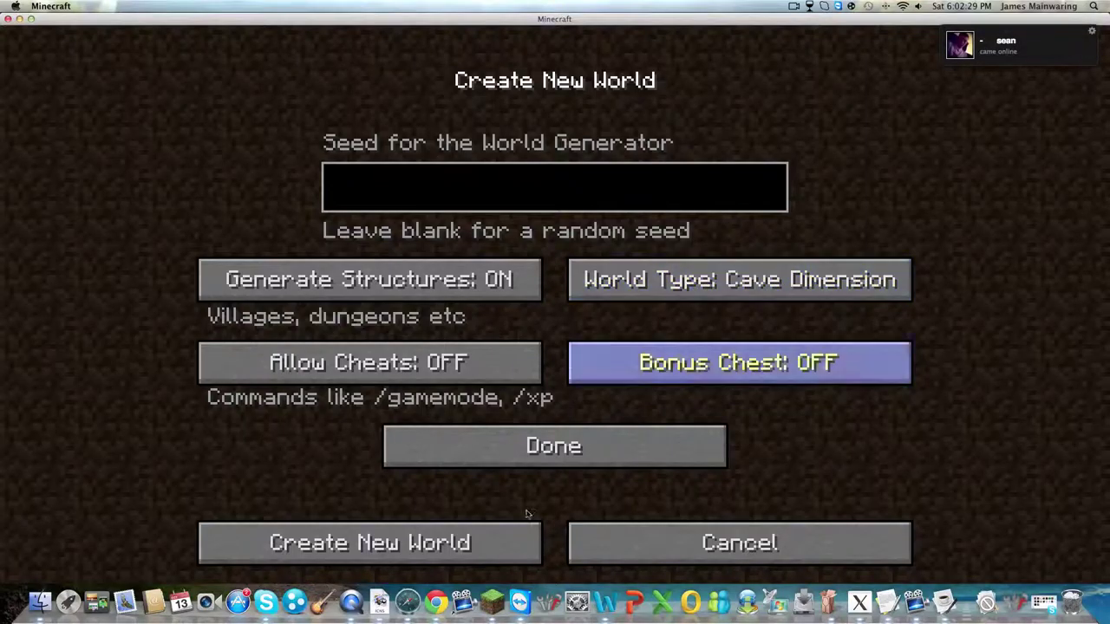
pyautogui.click(456, 548)
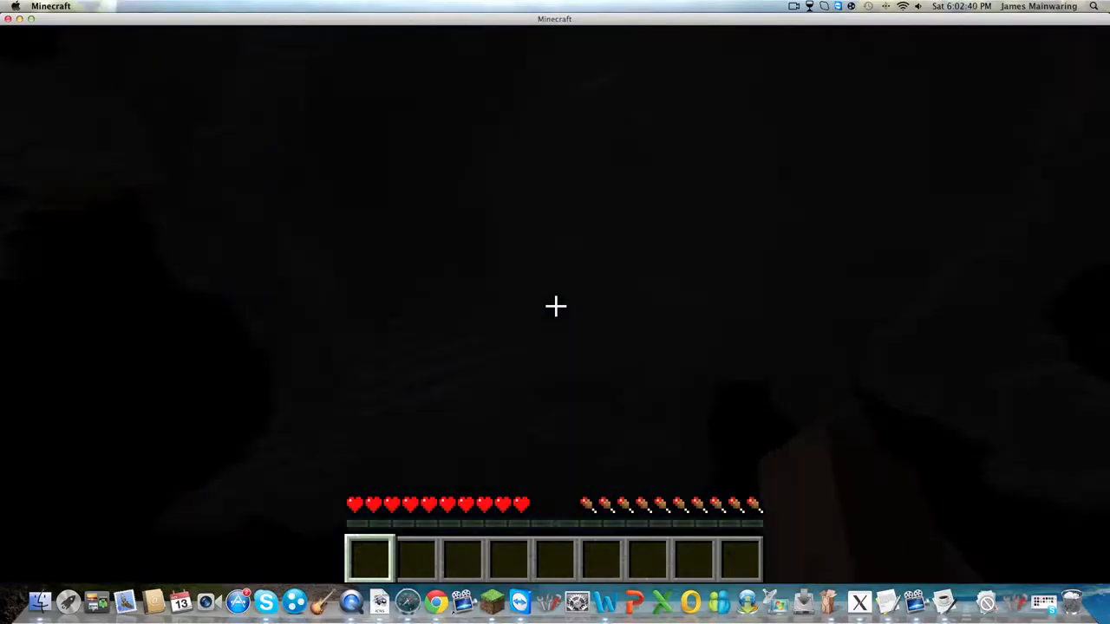
# - Switch the Cave Dimension world to creative mode from the inventory overlay
pyautogui.press('e')
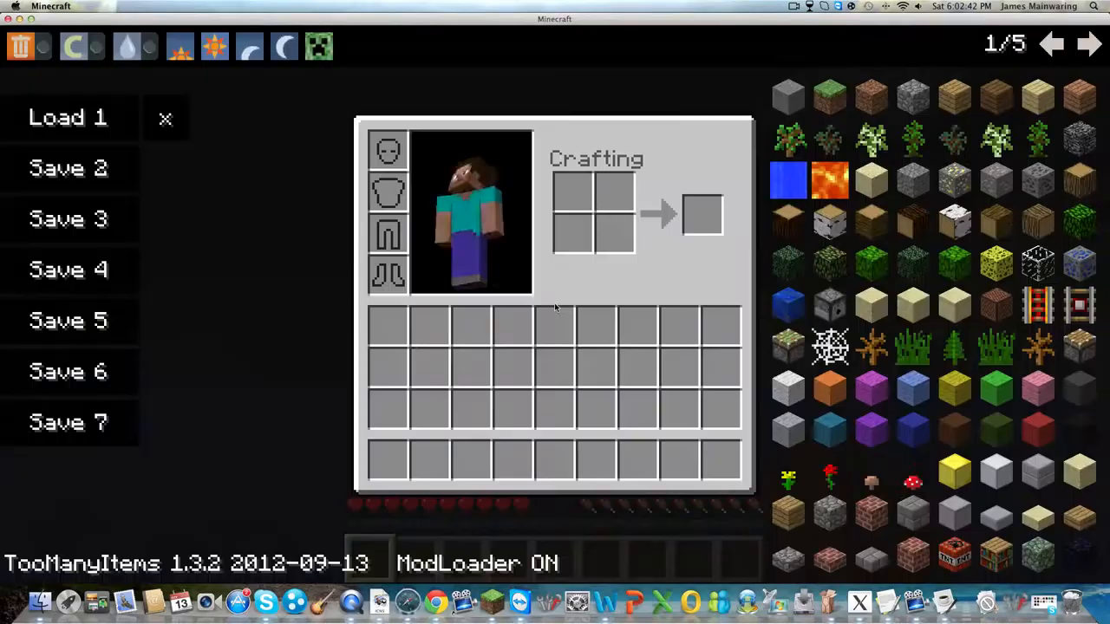
pyautogui.click(90, 41)
pyautogui.press('e')
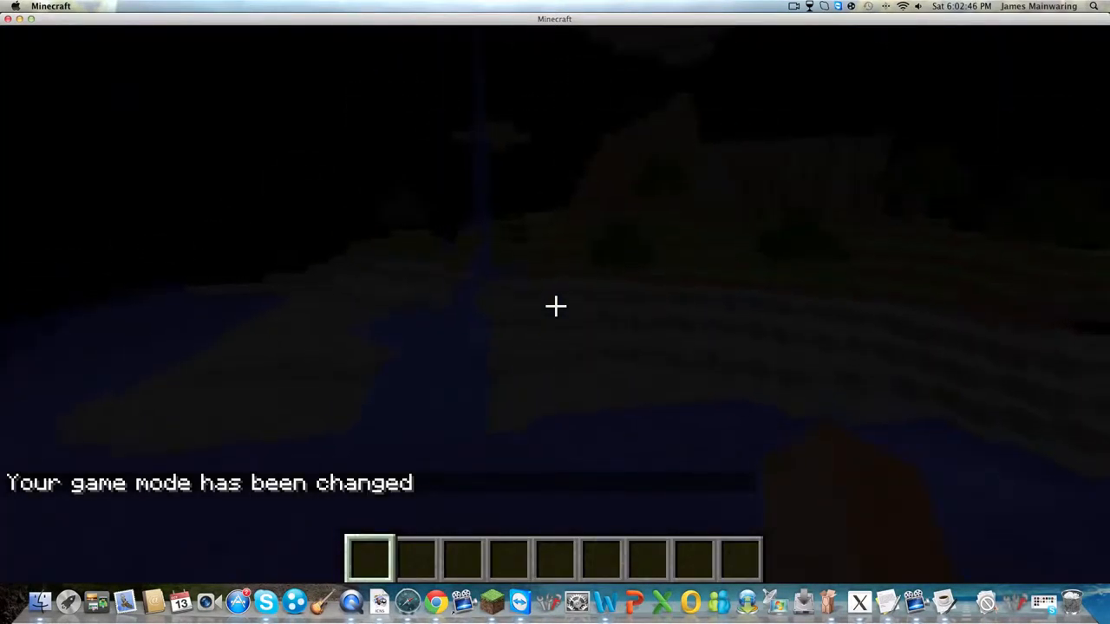
# - Search the creative items for glowstone, take it into the hotbar and place the first block
pyautogui.press('e')
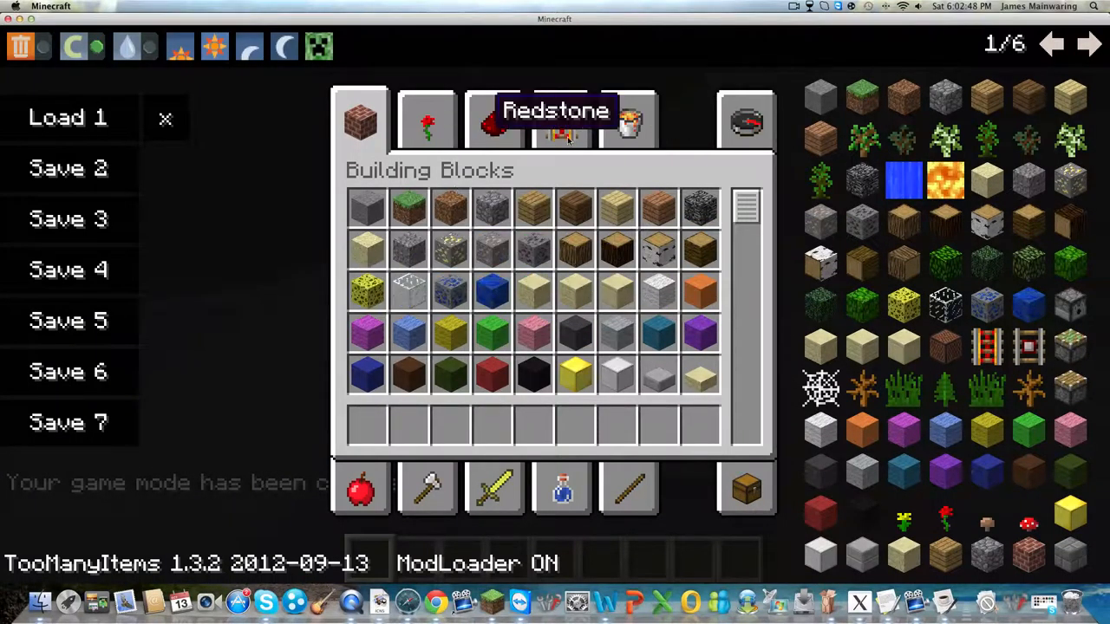
pyautogui.press('t')
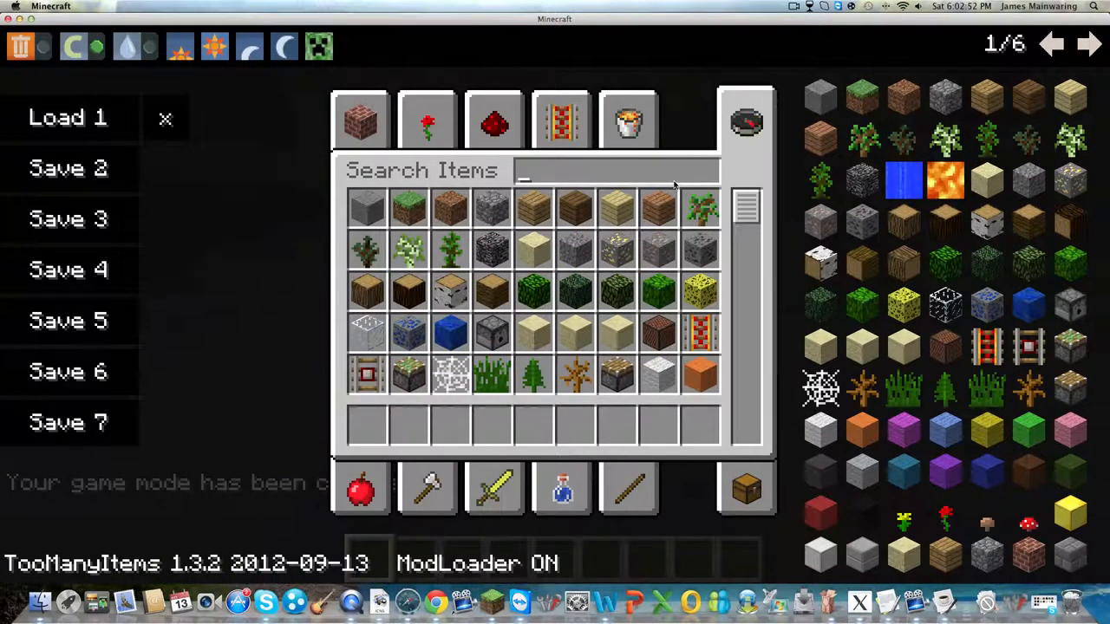
pyautogui.write('glow')
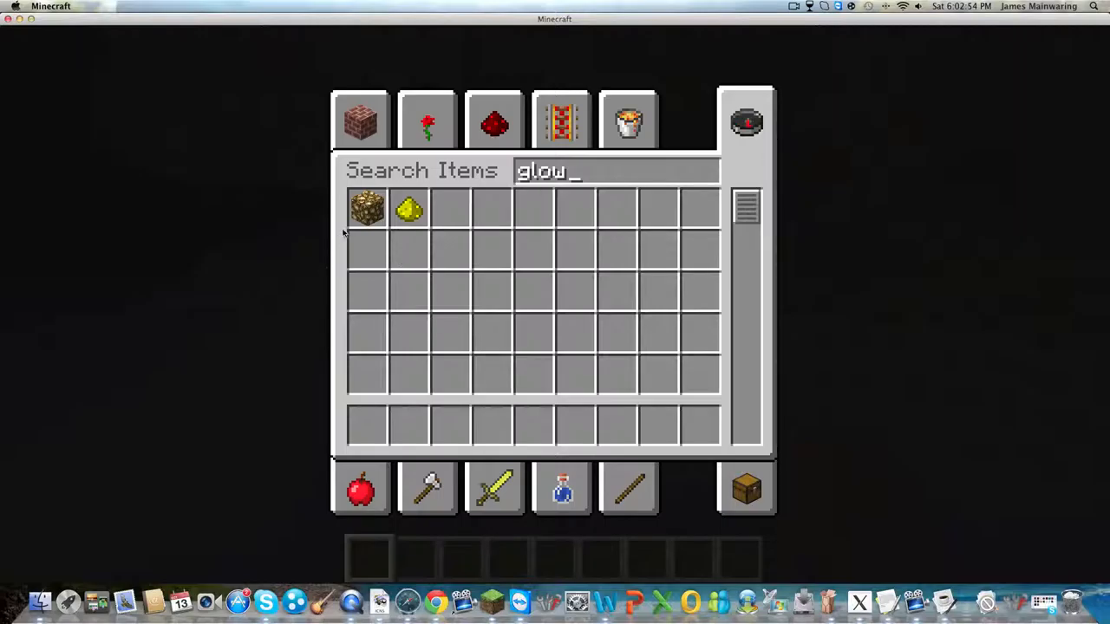
pyautogui.press('Escape')
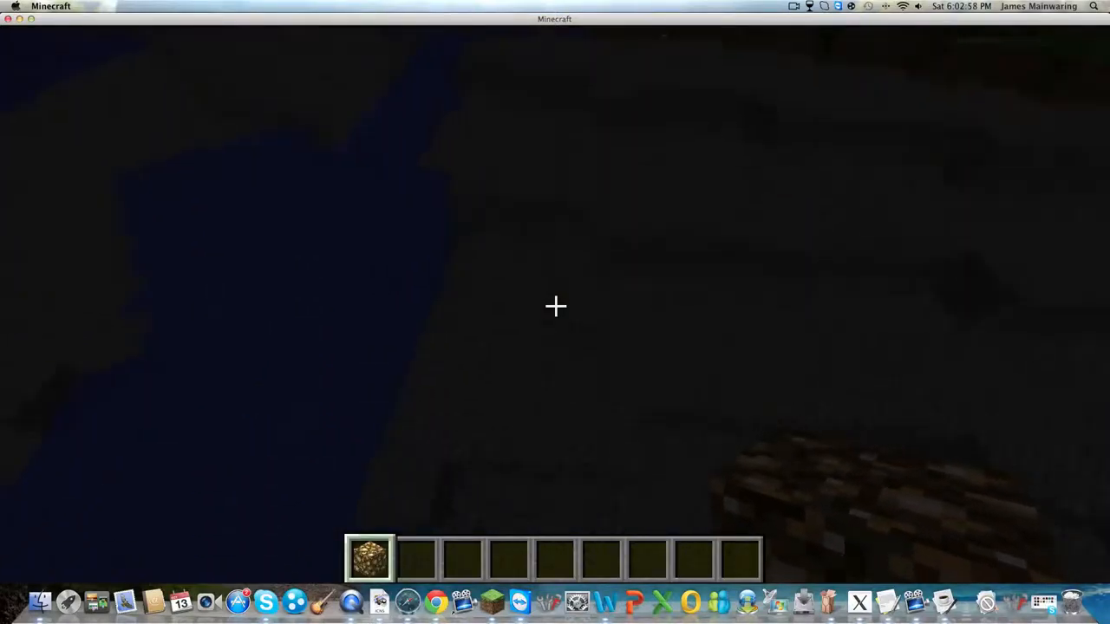
pyautogui.rightClick(555, 306)
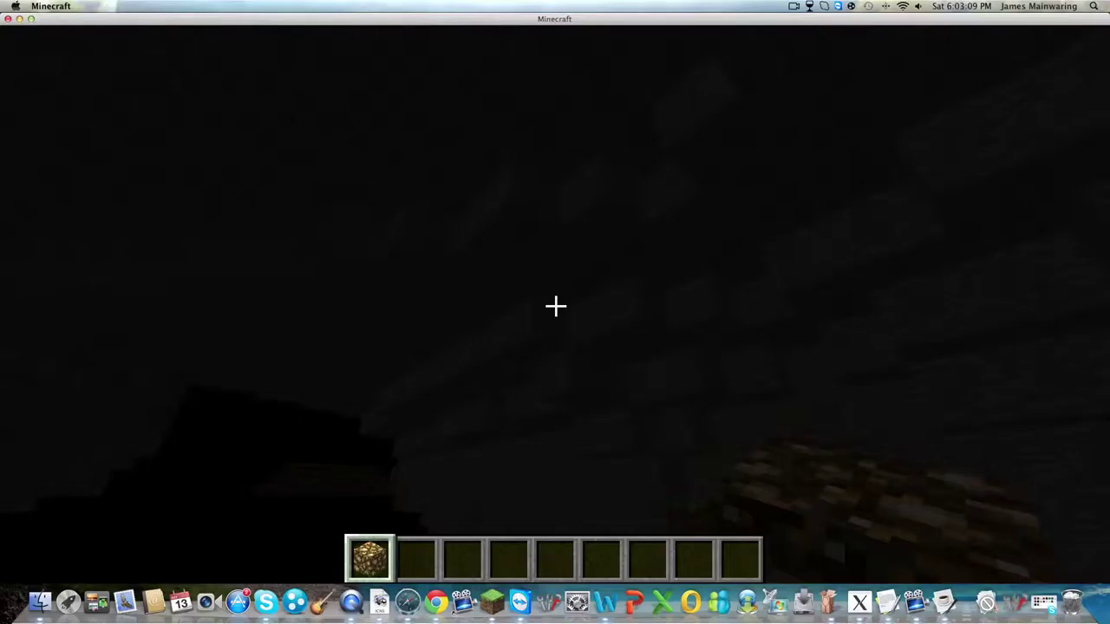
# - Place seven glowstone blocks around the ceiling, grass, pit and gravel to light the cave
pyautogui.rightClick(555, 306)
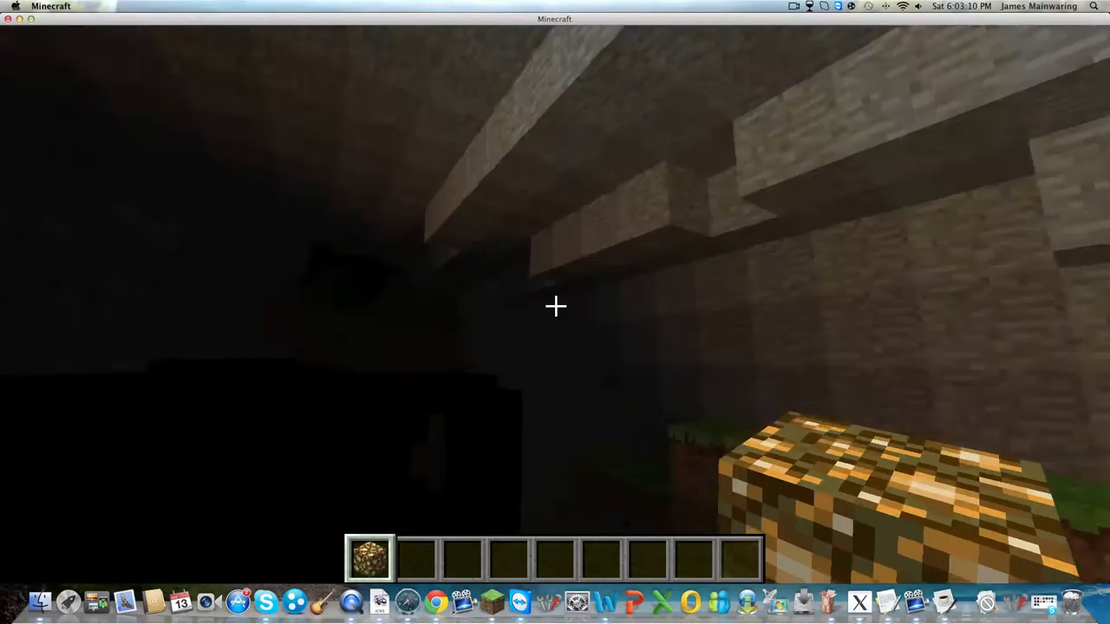
pyautogui.rightClick(555, 305)
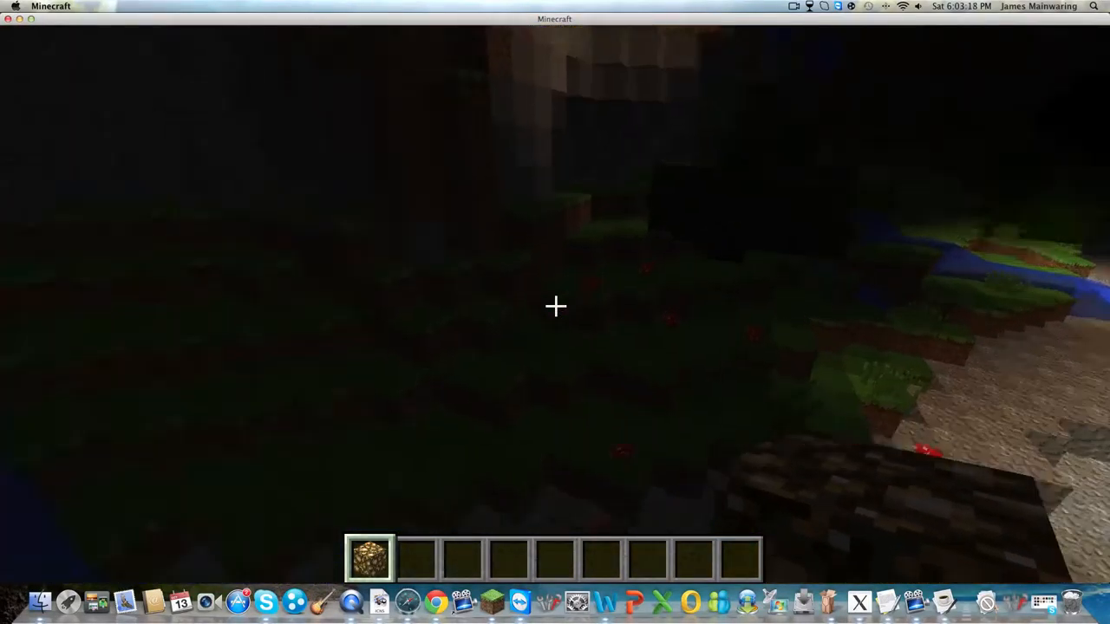
pyautogui.rightClick(555, 305)
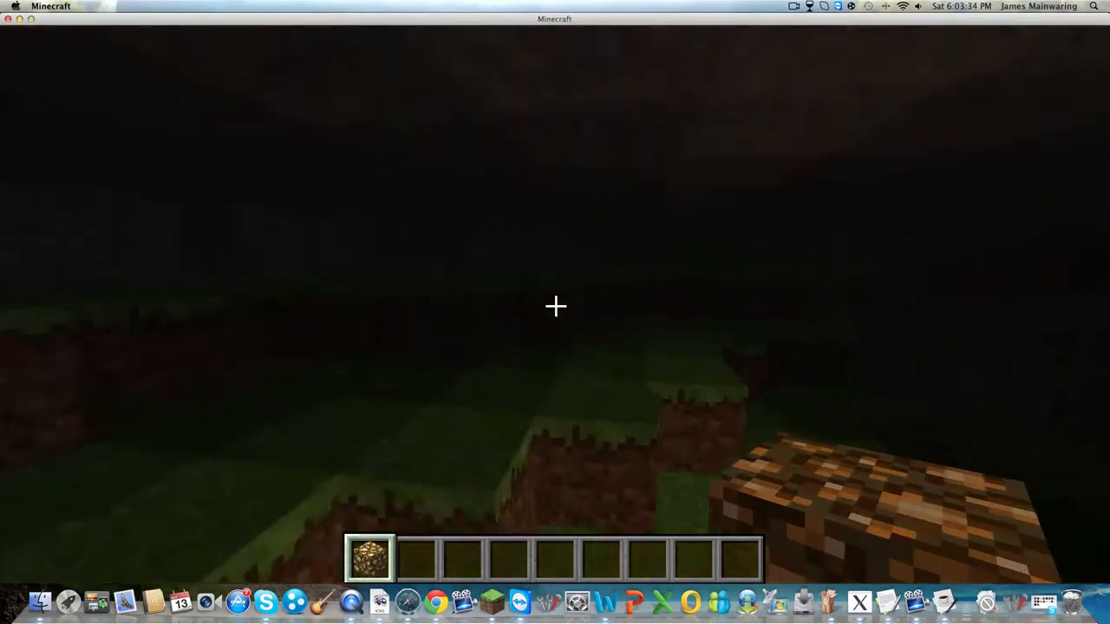
pyautogui.rightClick(555, 305)
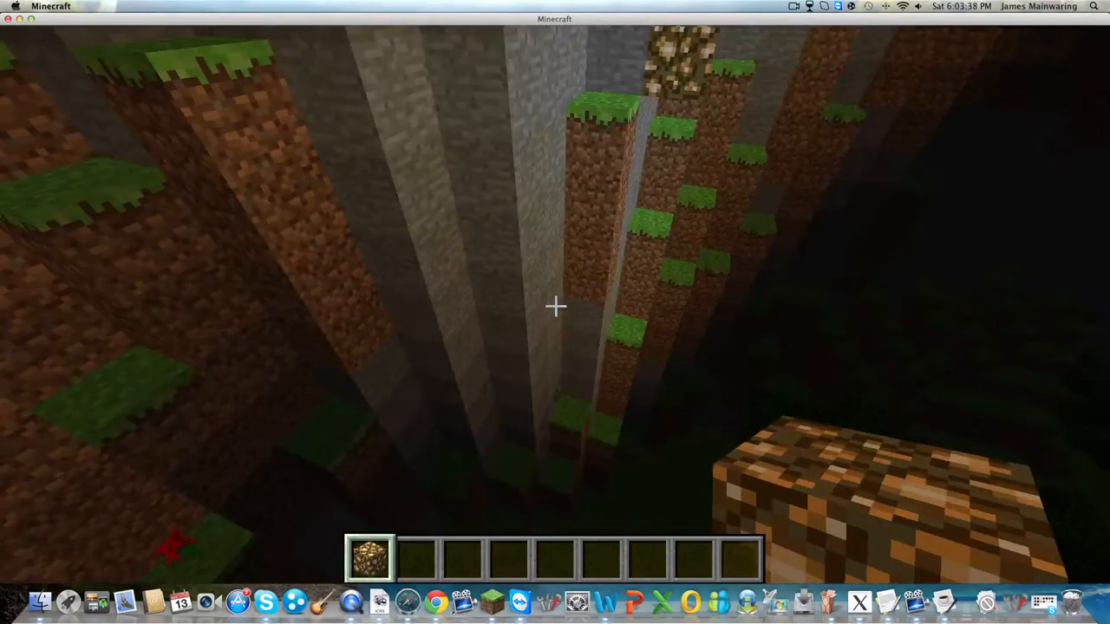
pyautogui.rightClick(555, 305)
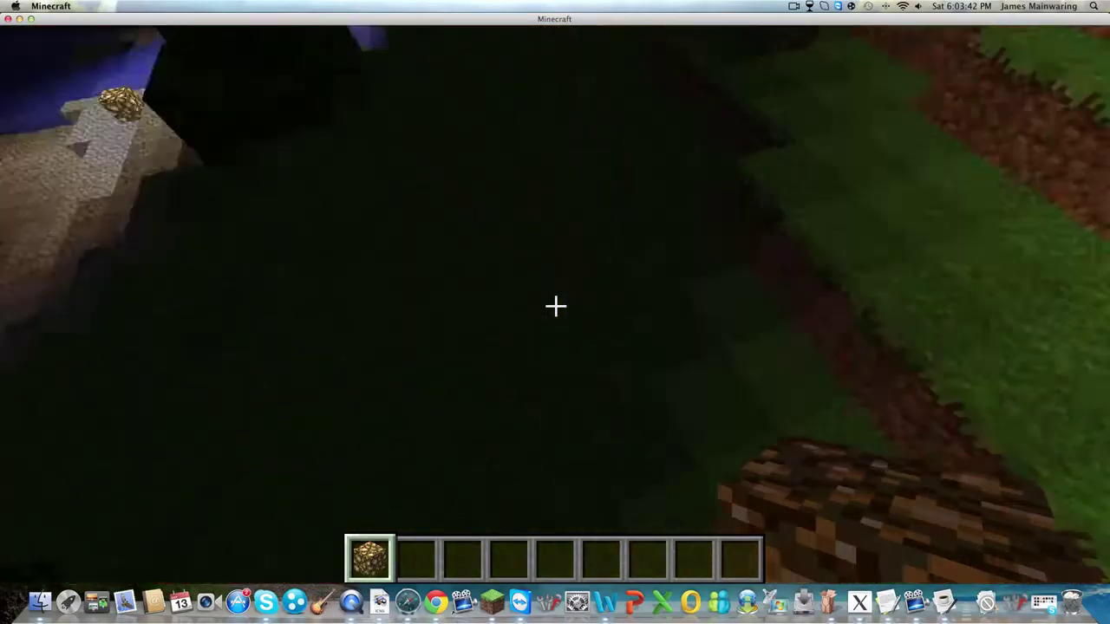
pyautogui.rightClick(555, 305)
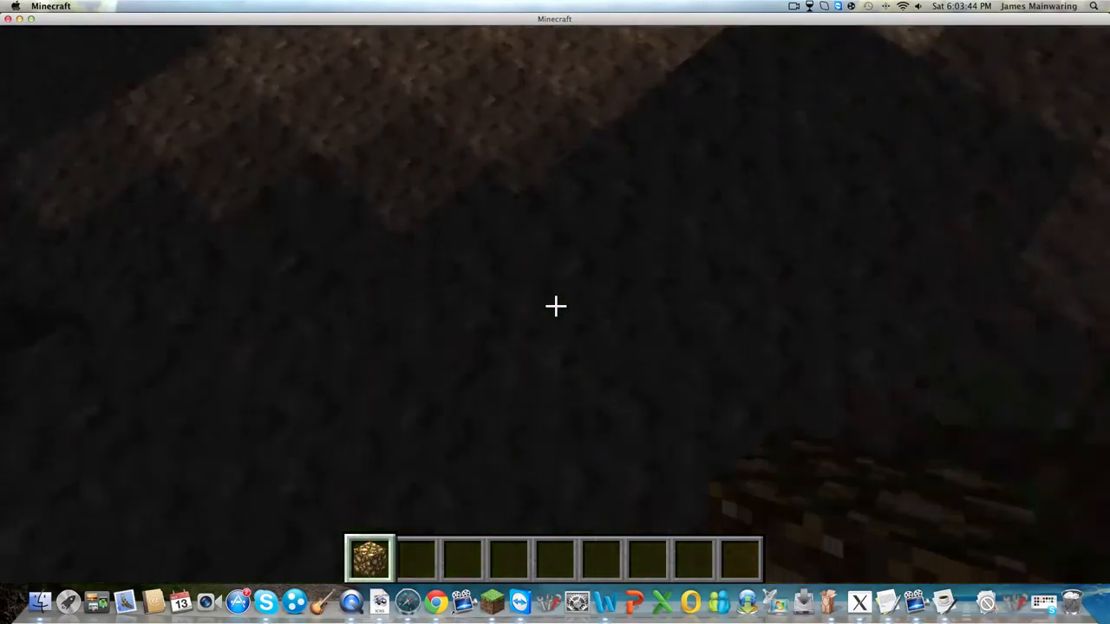
pyautogui.rightClick(555, 305)
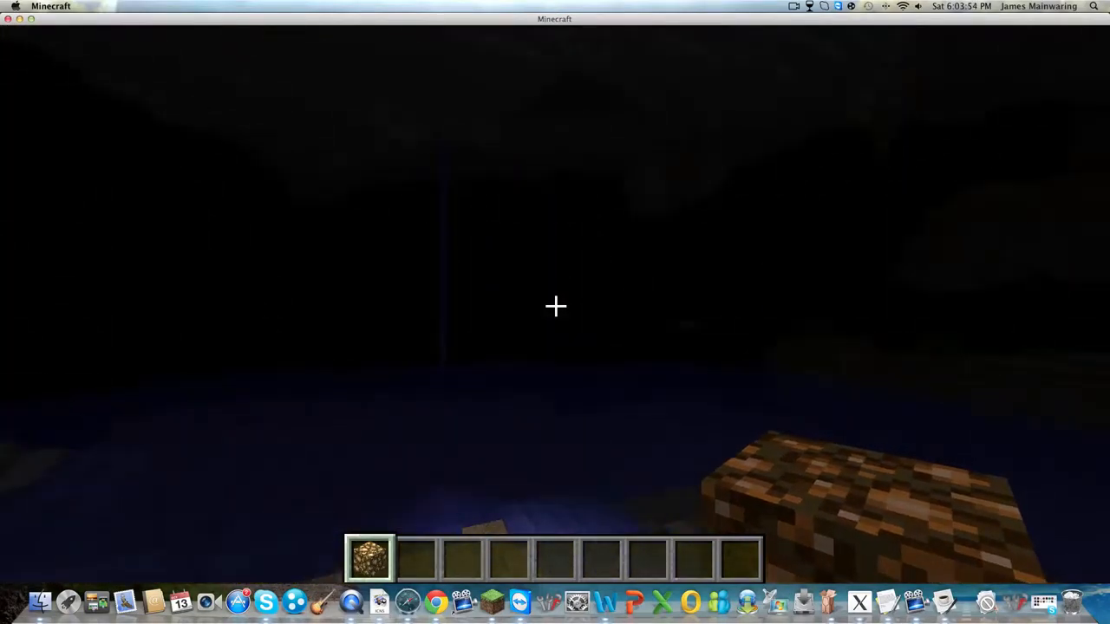
# - Pause the game and save and quit to the title screen
pyautogui.press('Escape')
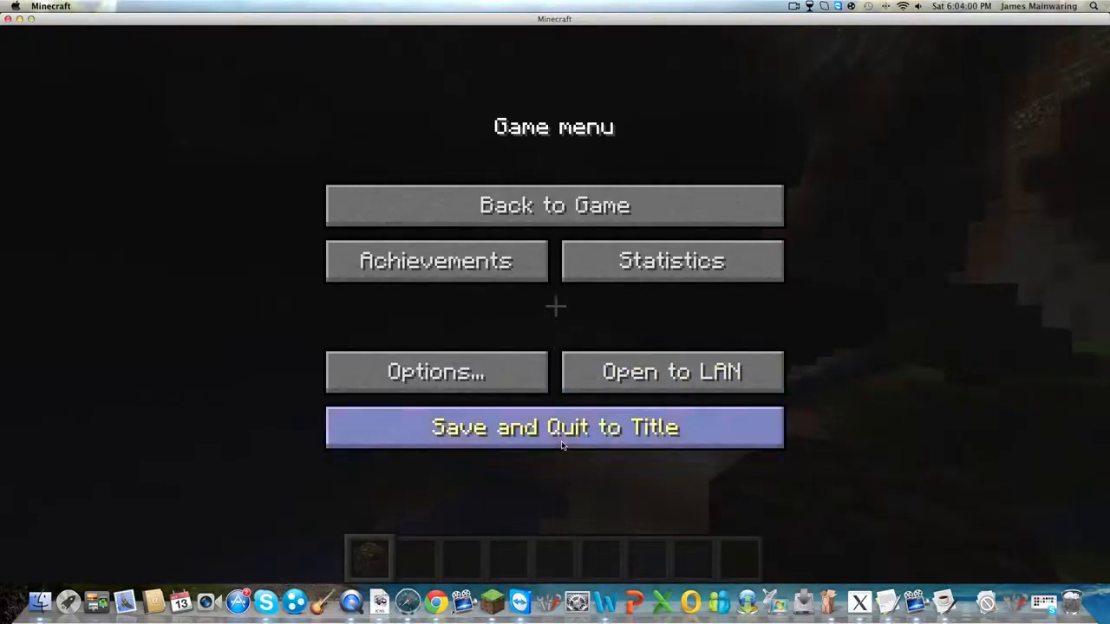
pyautogui.click(562, 444)
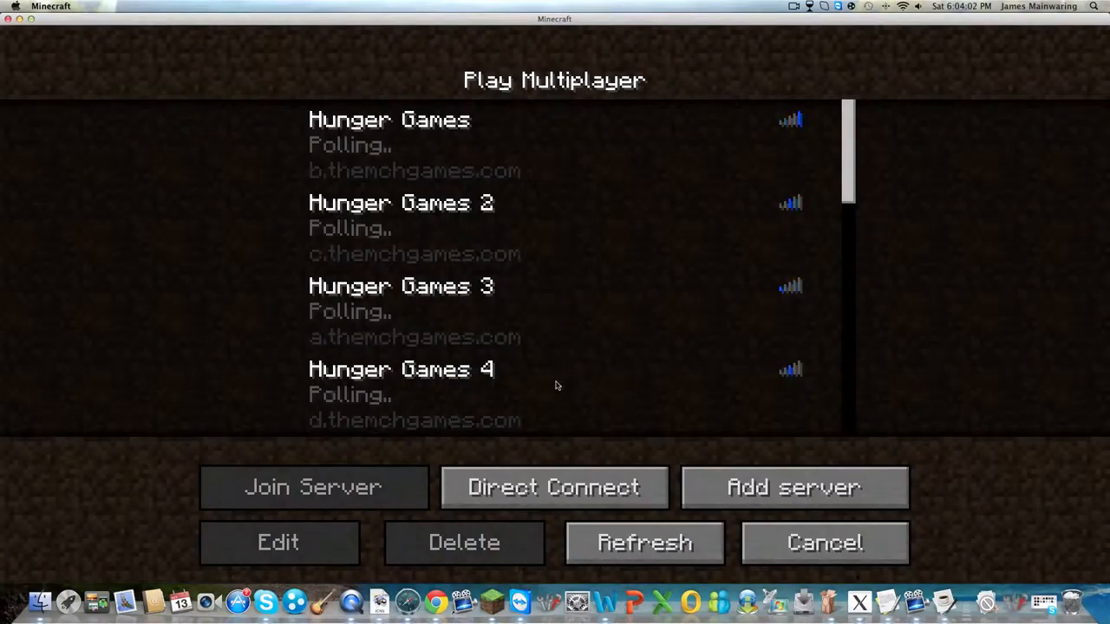
# - Back out of the server list and delete the New World save from Singleplayer
pyautogui.click(825, 542)
pyautogui.click(572, 297)
pyautogui.click(404, 128)
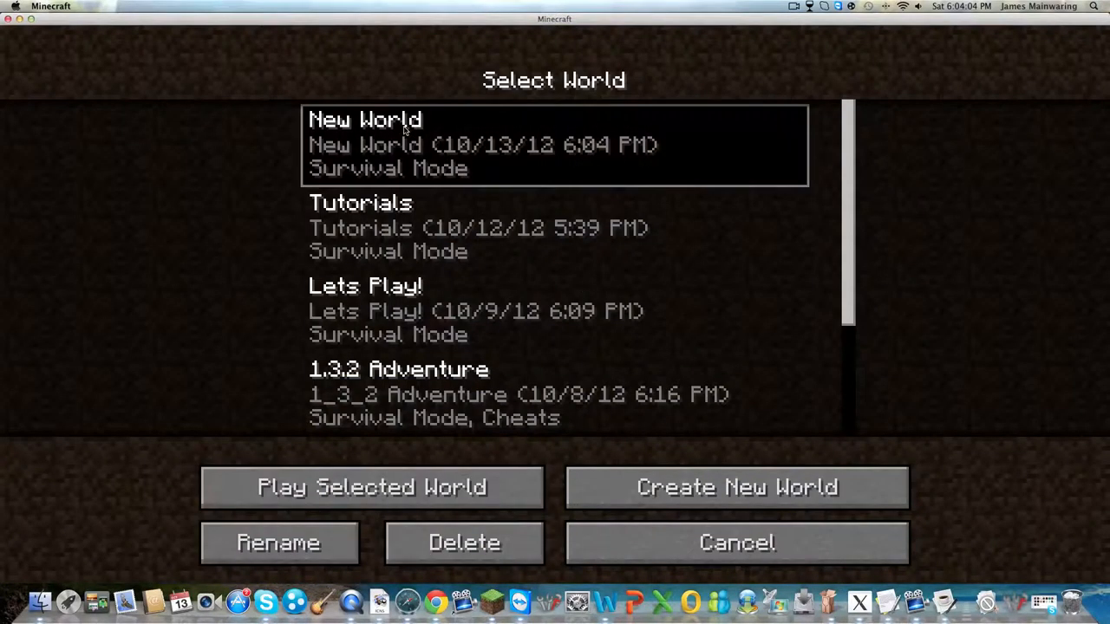
pyautogui.click(444, 546)
pyautogui.click(515, 362)
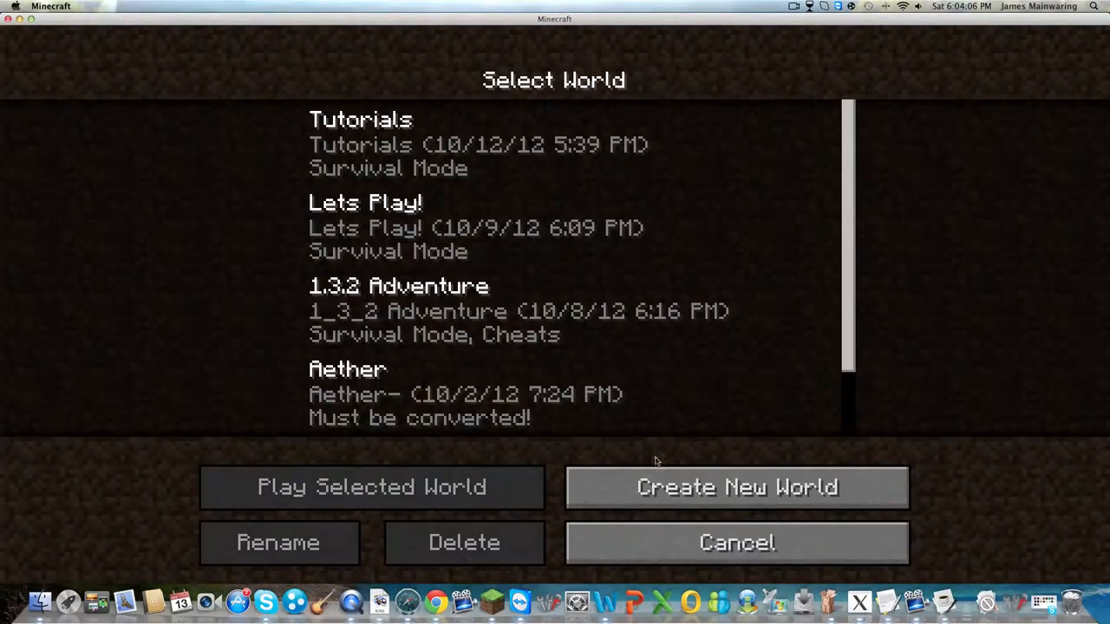
# - Cycle World Type through Beta, Alpha, Survival Island, Skyland, Sky and Cave Dimension to Default, cancel, and minimize Minecraft
pyautogui.click(657, 484)
pyautogui.click(648, 445)
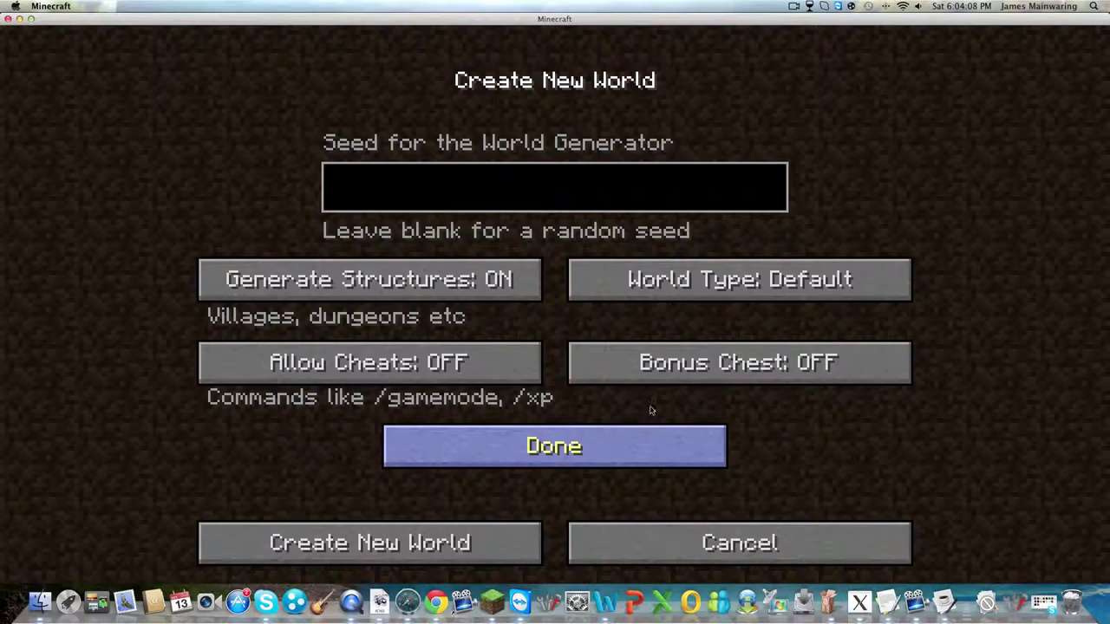
pyautogui.click(735, 294)
pyautogui.click(735, 298)
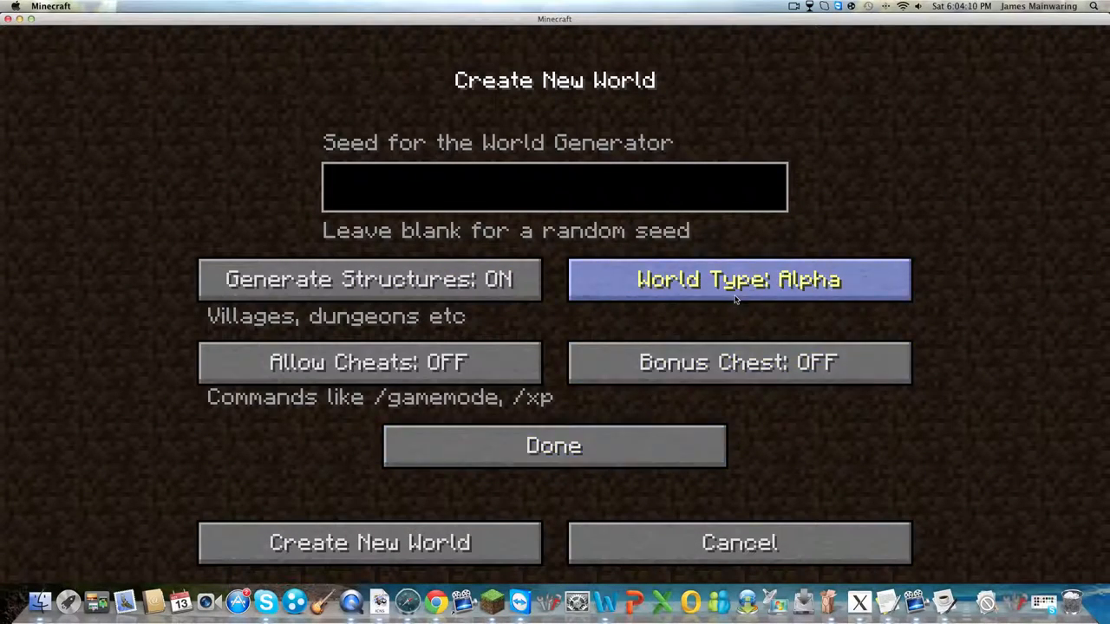
pyautogui.click(735, 298)
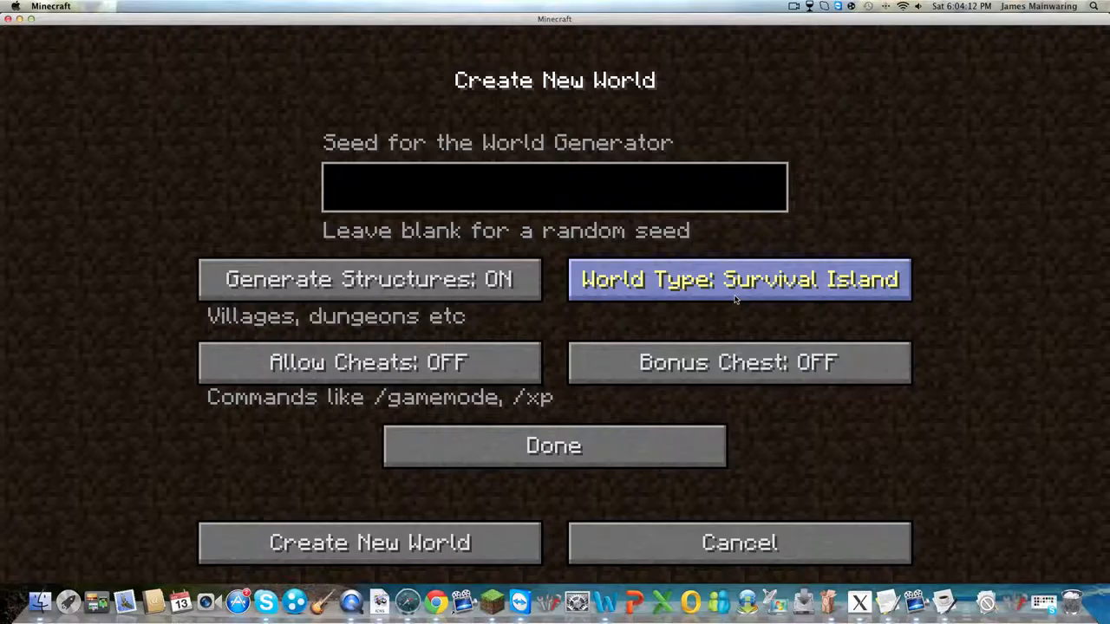
pyautogui.click(735, 299)
pyautogui.click(735, 298)
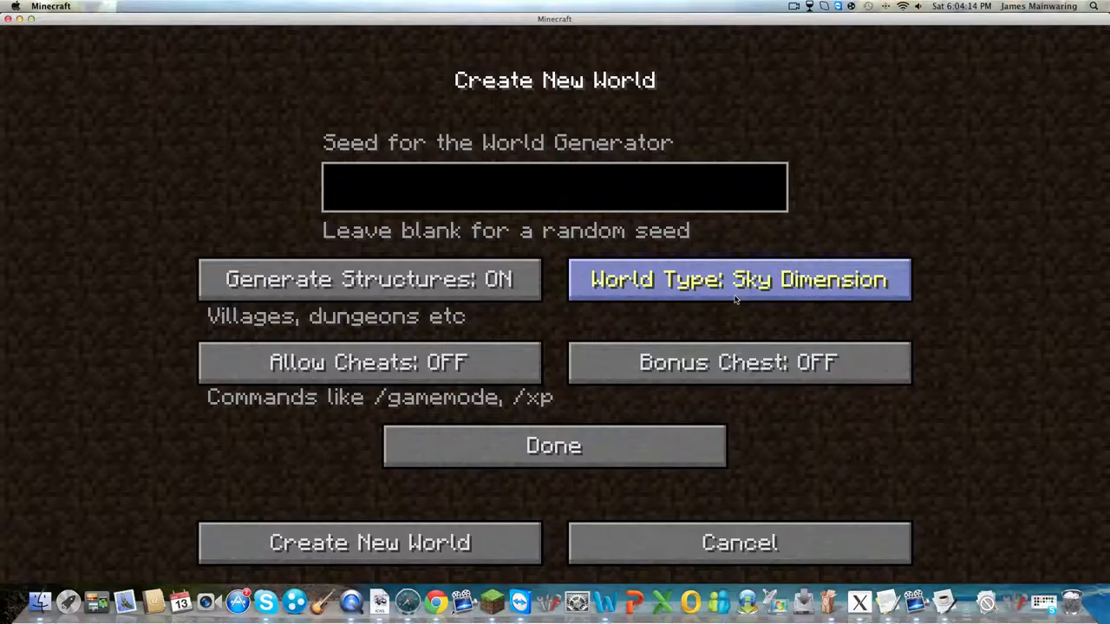
pyautogui.click(735, 298)
pyautogui.click(735, 298)
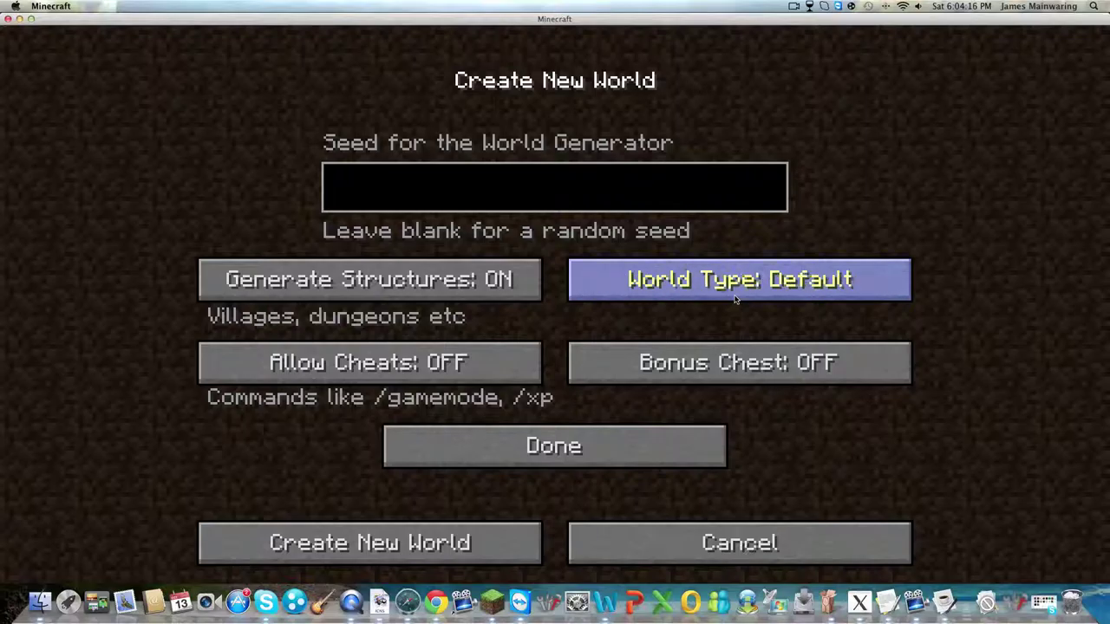
pyautogui.click(713, 542)
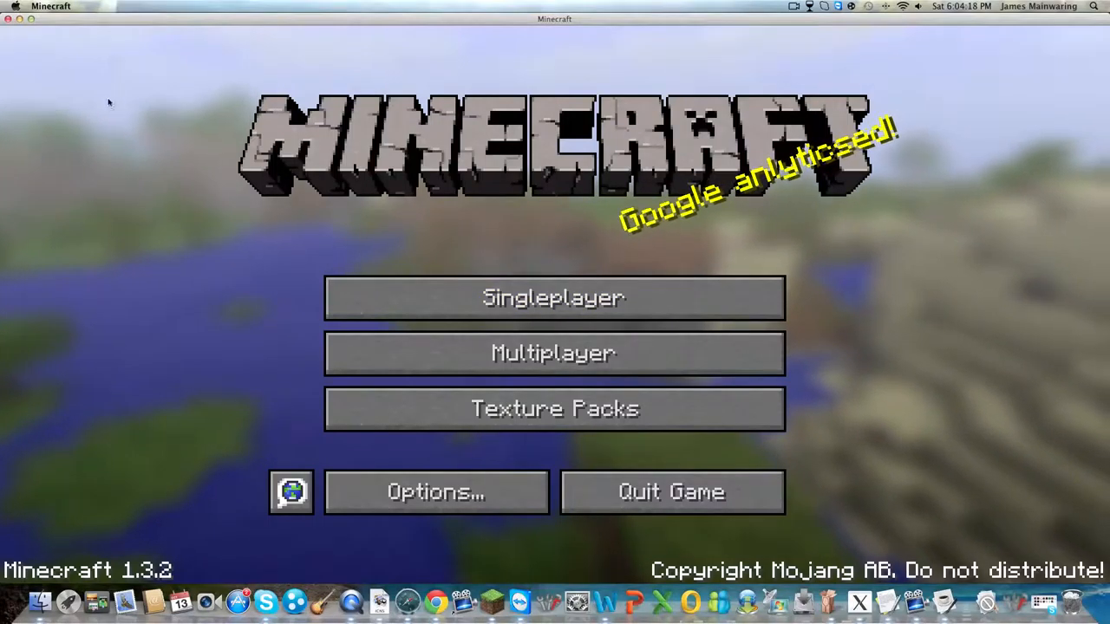
pyautogui.click(20, 21)
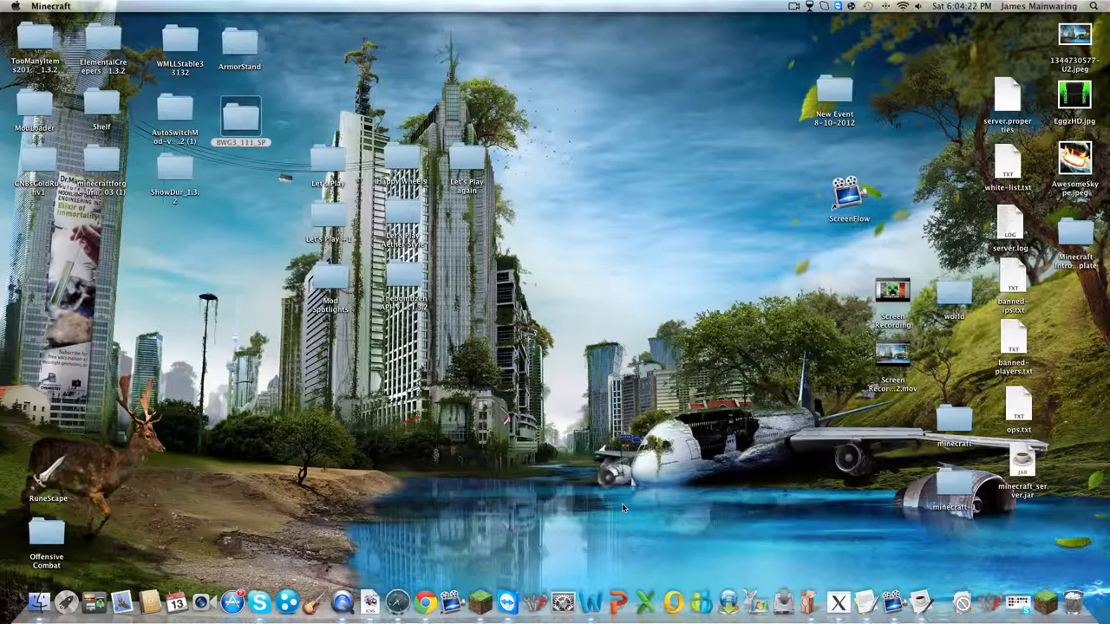
pyautogui.press('super+Tab')
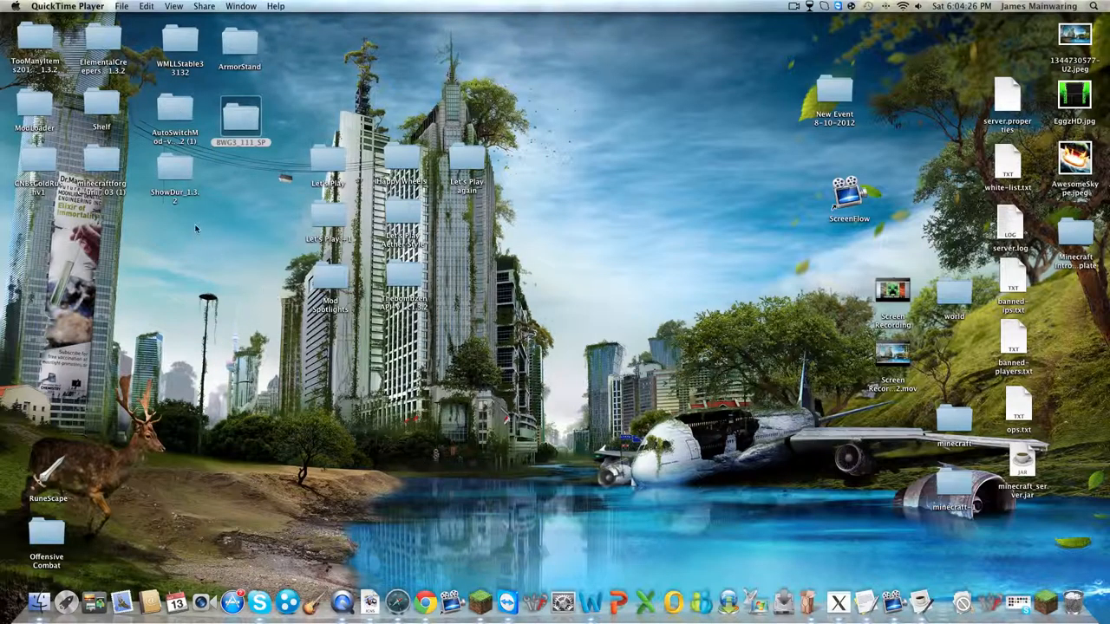
pyautogui.moveTo(2, 211); pyautogui.dragTo(274, 11)
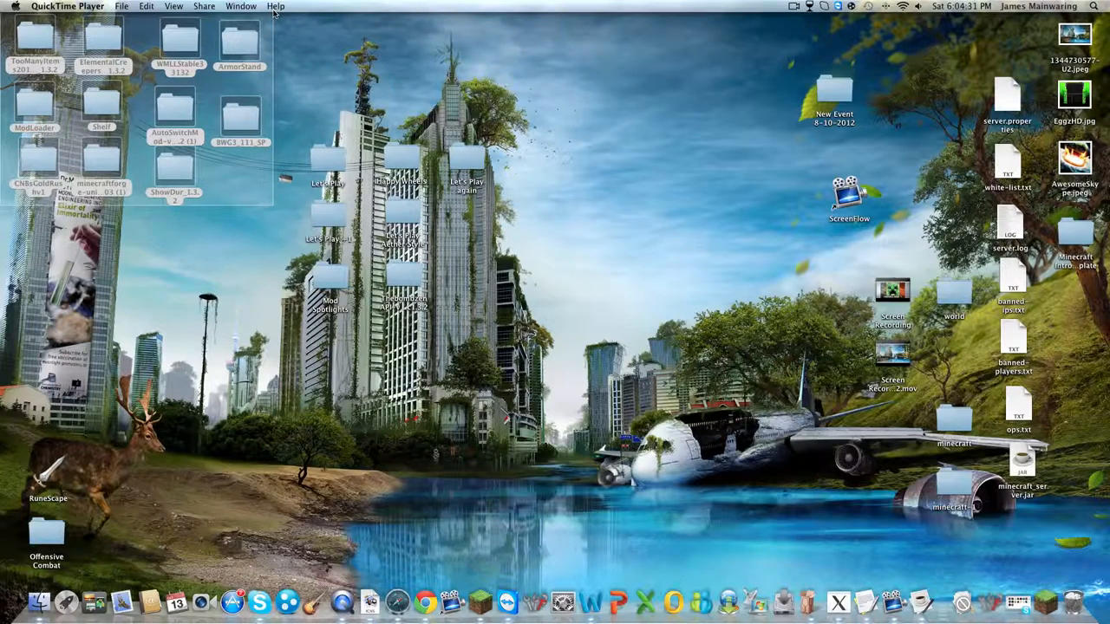
pyautogui.moveTo(275, 10)
pyautogui.mouseDown()
pyautogui.moveTo(41, 170)
pyautogui.moveTo(272, 32)
pyautogui.mouseUp()
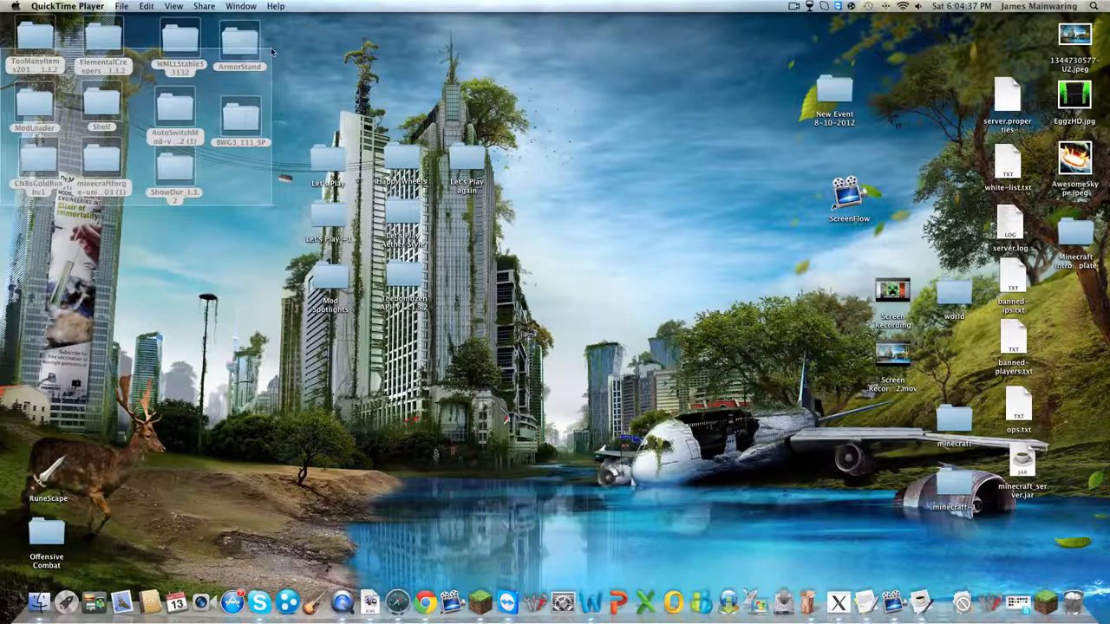
pyautogui.moveTo(271, 33); pyautogui.dragTo(126, 414)
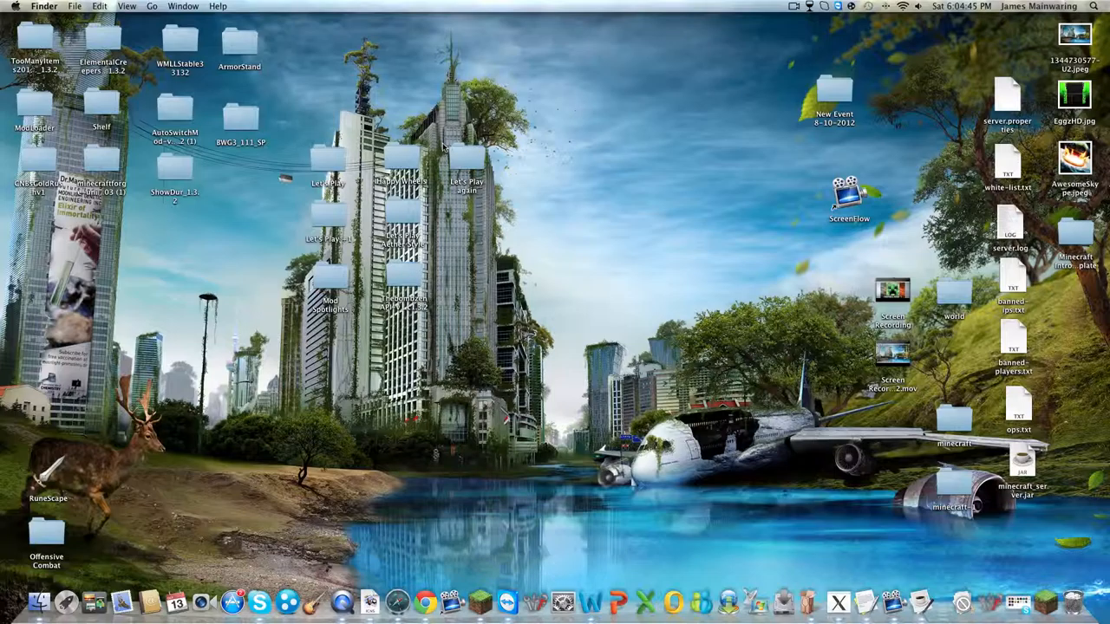
pyautogui.click(401, 218)
pyautogui.click(472, 216)
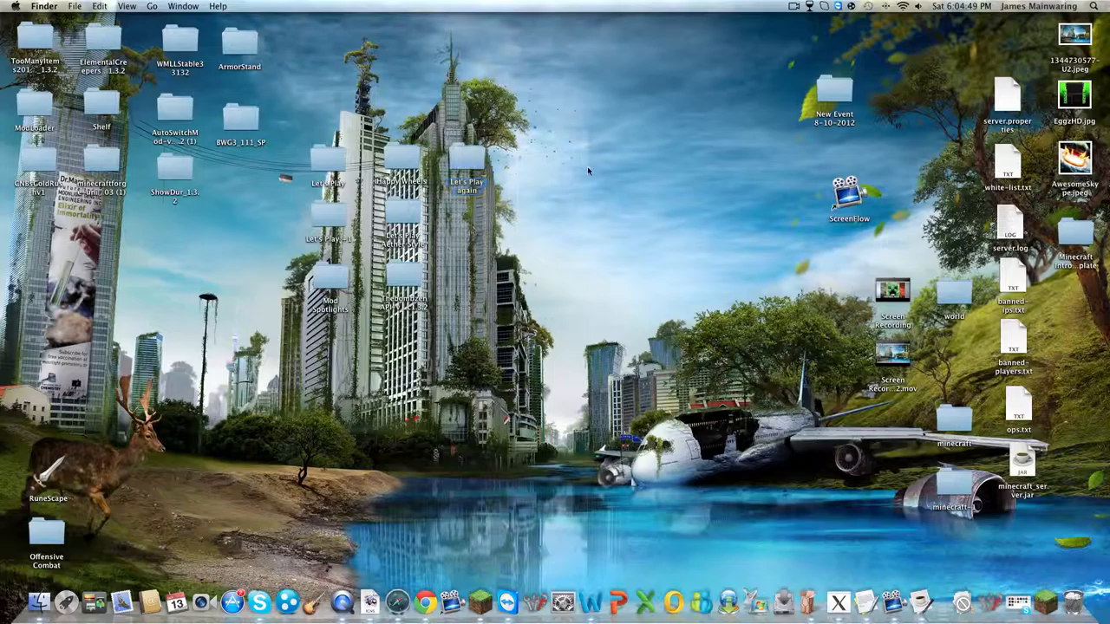
pyautogui.moveTo(350, 141); pyautogui.dragTo(293, 199)
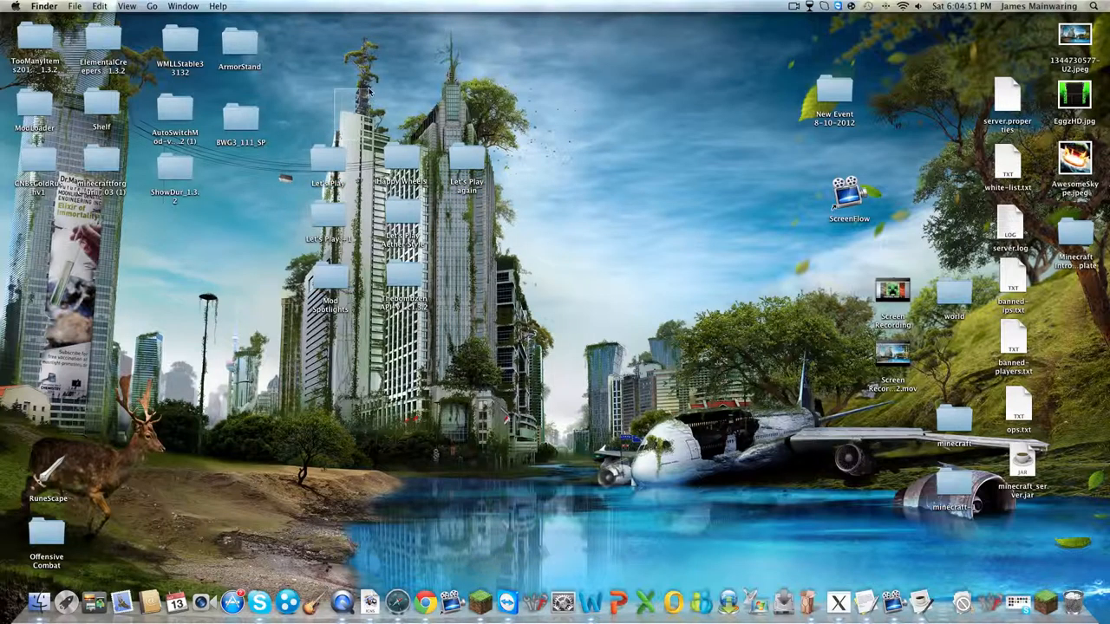
pyautogui.click(475, 156)
pyautogui.doubleClick(475, 156)
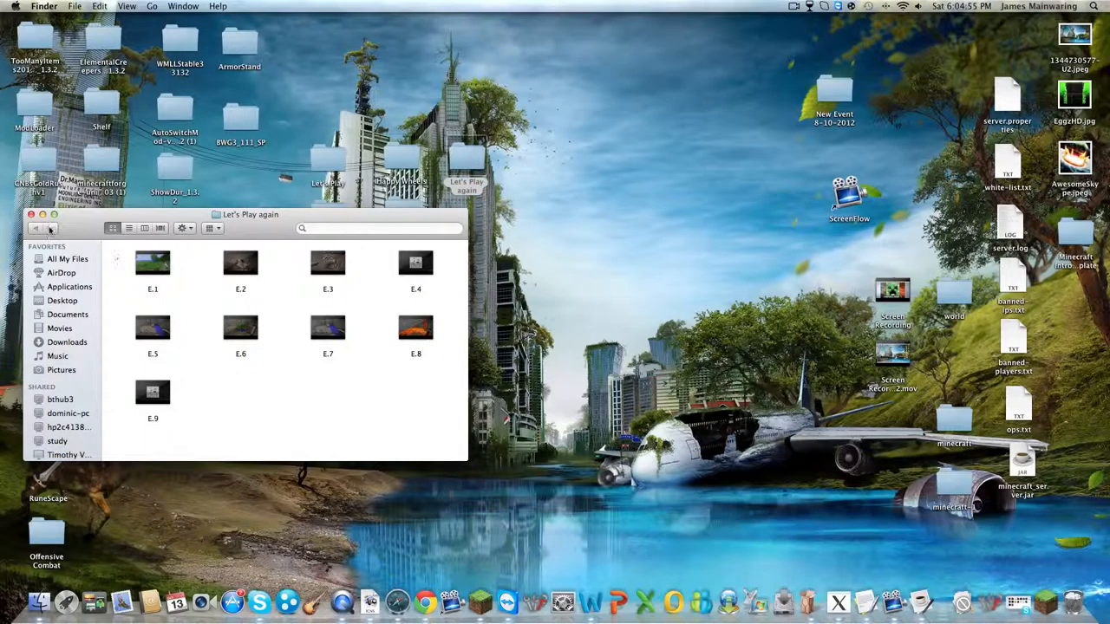
pyautogui.click(31, 215)
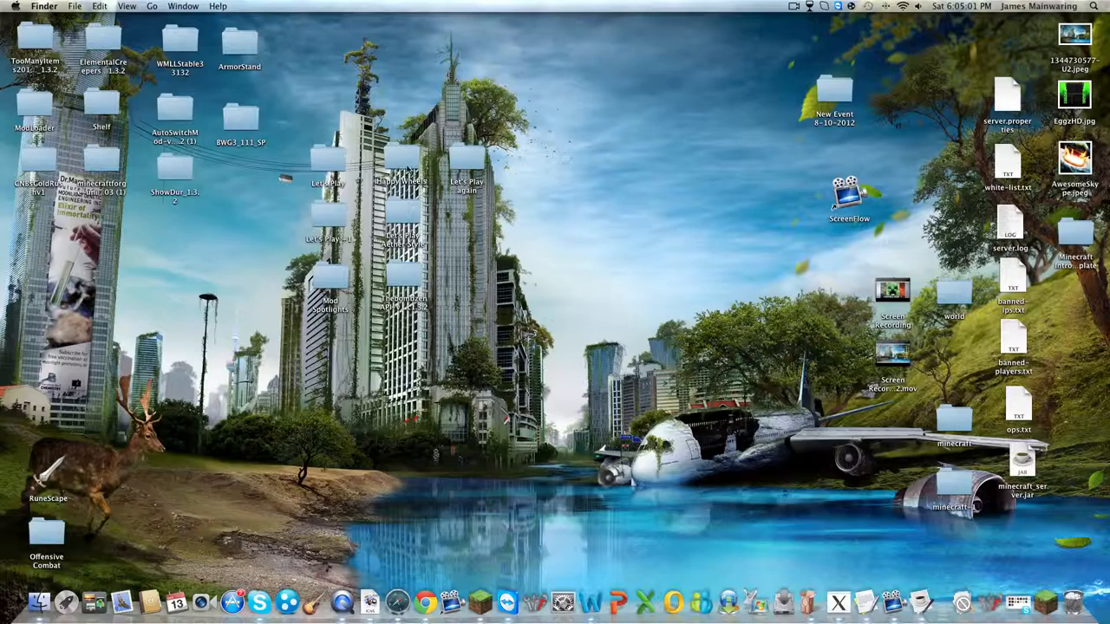
pyautogui.moveTo(428, 126); pyautogui.dragTo(528, 93)
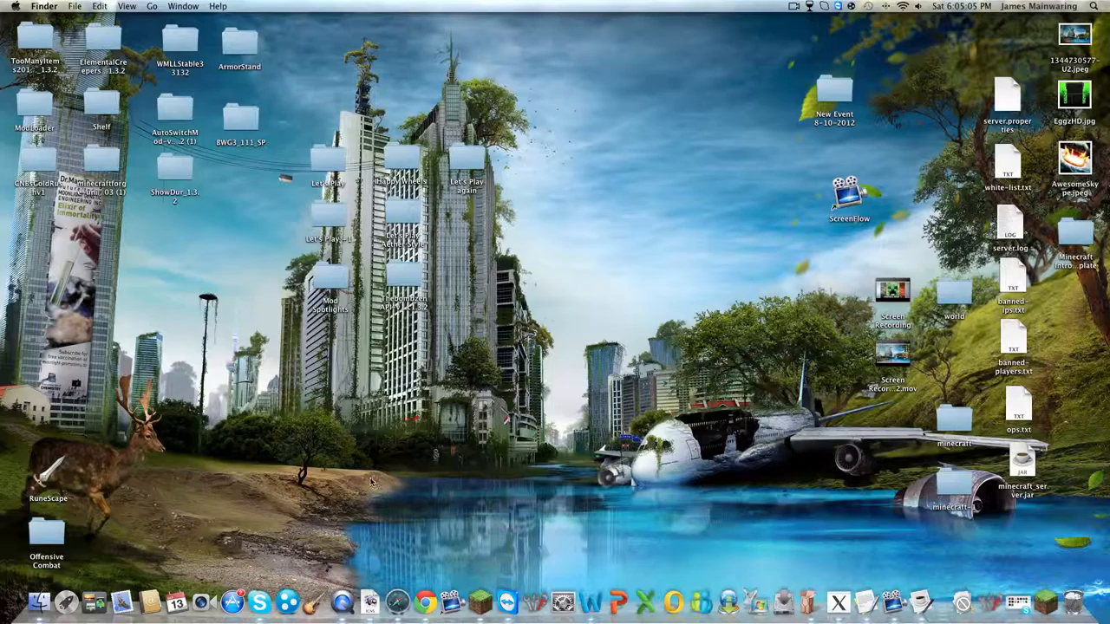